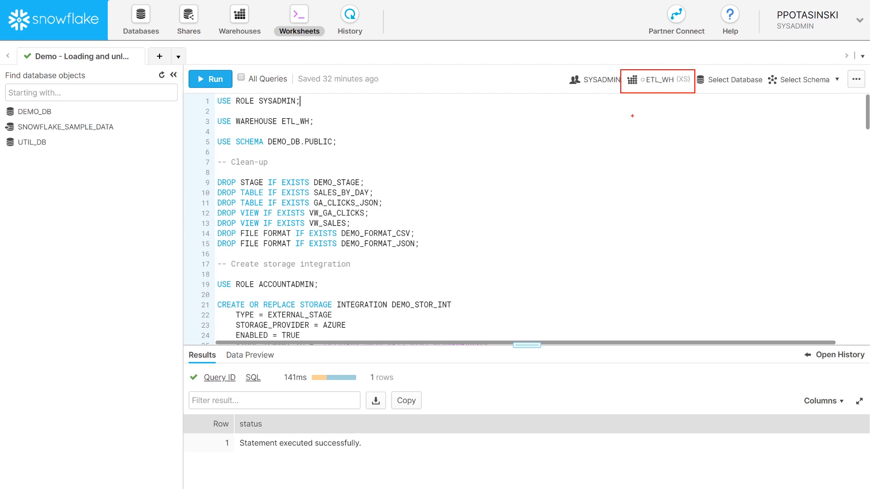
# - Run USE SCHEMA DEMO_DB.PUBLIC from line 5 of the worksheet
pyautogui.click(338, 142)
pyautogui.moveTo(346, 140); pyautogui.dragTo(215, 145)
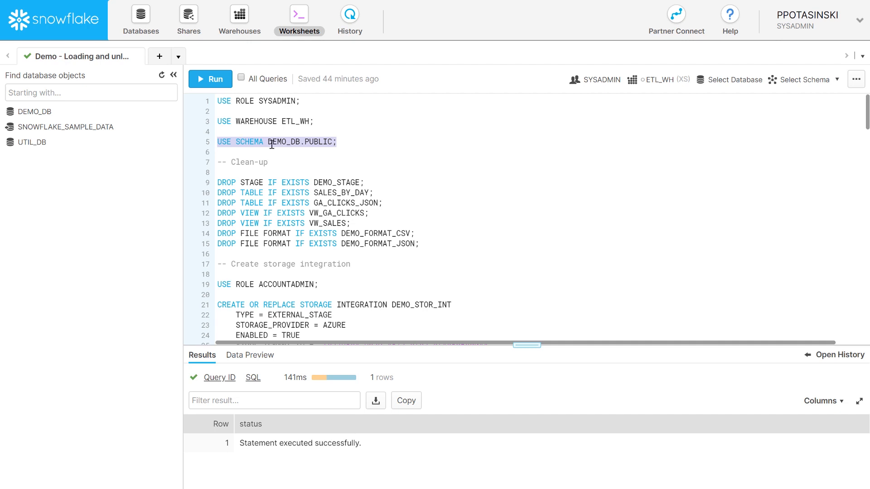
pyautogui.click(221, 81)
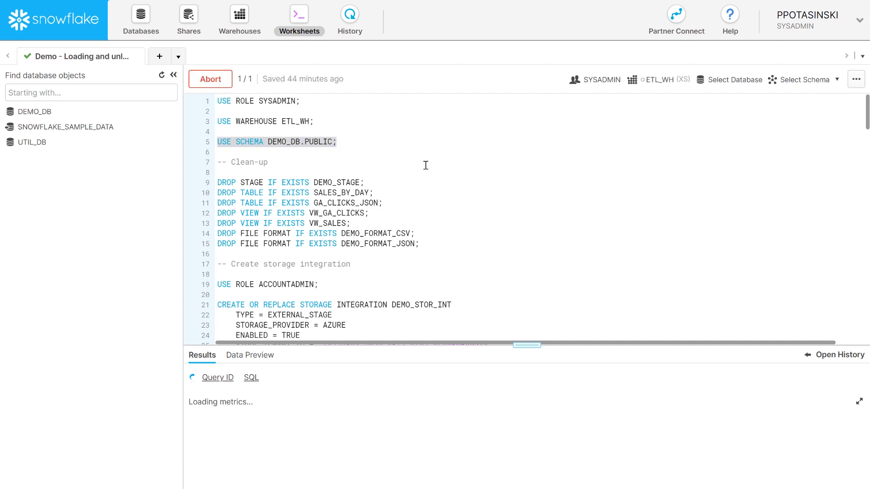
# - Open the snowflakeadls storage account overview in the Azure portal
pyautogui.scroll(-5, 408, 158)
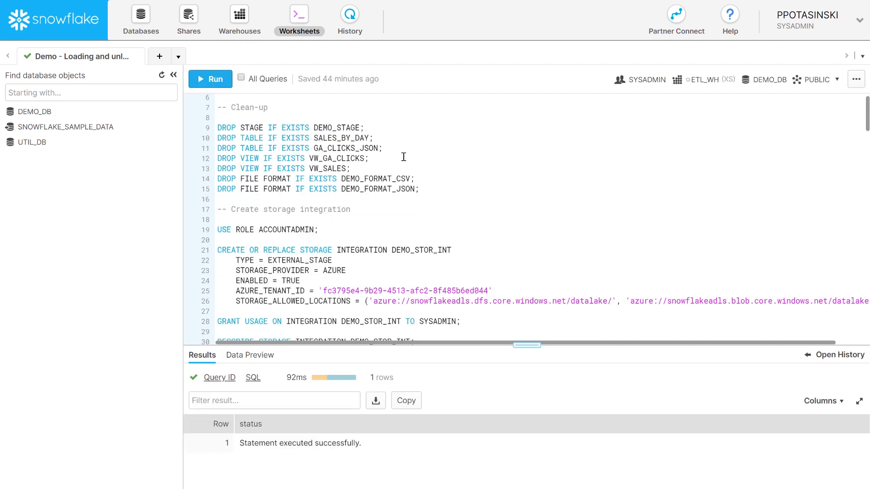
pyautogui.scroll(-1, 401, 156)
pyautogui.scroll(1, 401, 156)
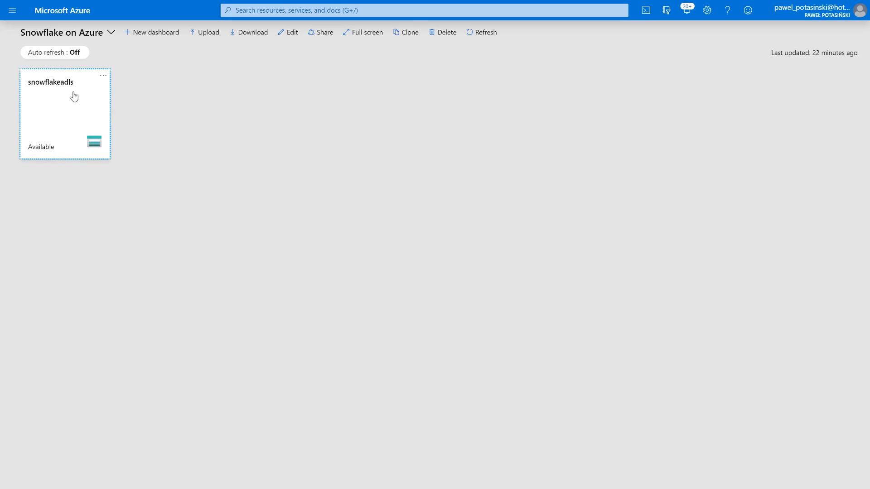
pyautogui.click(74, 96)
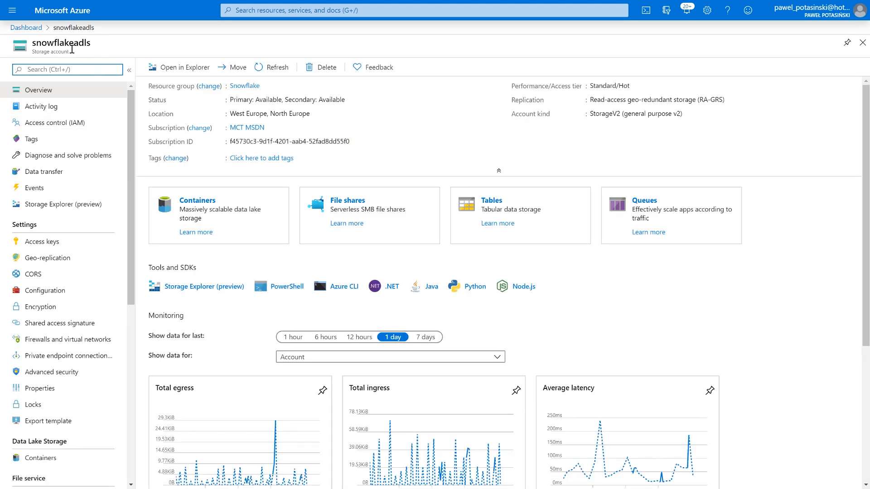
# - Browse the datalake container to raw/sales/erp/invoices/year=2010
pyautogui.click(252, 202)
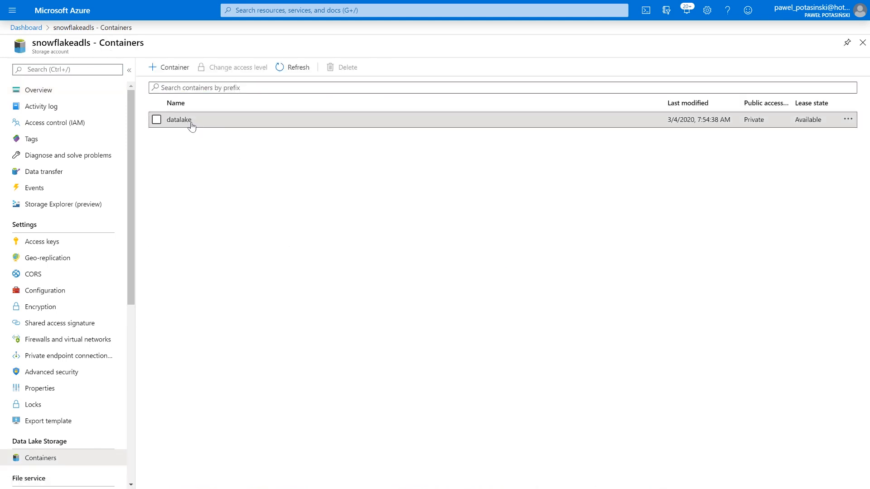
pyautogui.click(191, 127)
pyautogui.click(206, 156)
pyautogui.click(201, 169)
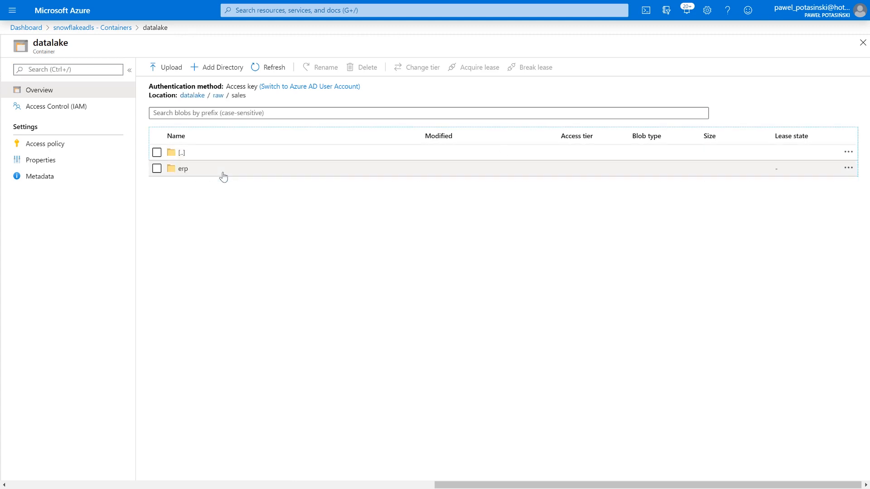
pyautogui.click(209, 175)
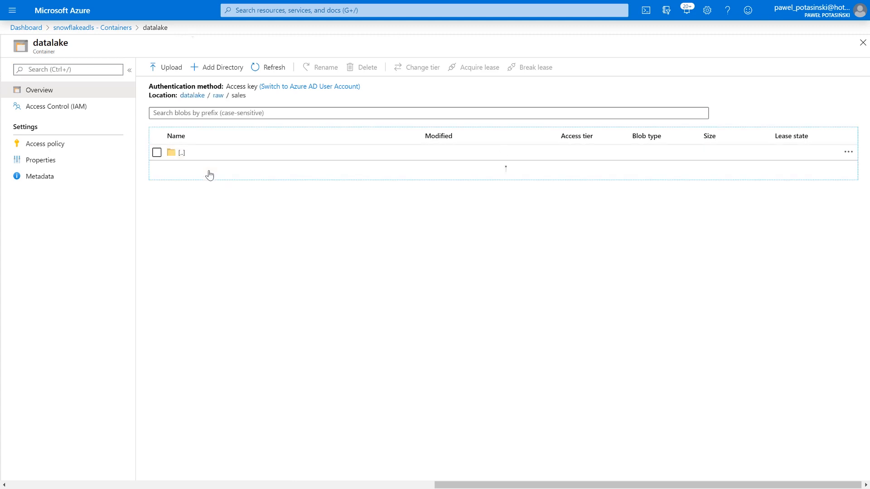
pyautogui.click(209, 175)
pyautogui.click(208, 174)
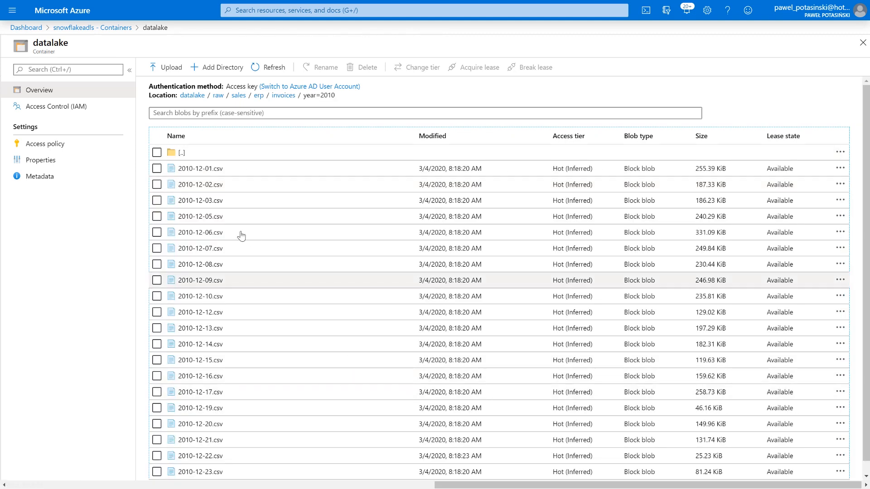
# - Preview the contents of 2010-12-01.csv, then return to the Snowflake worksheet
pyautogui.click(225, 170)
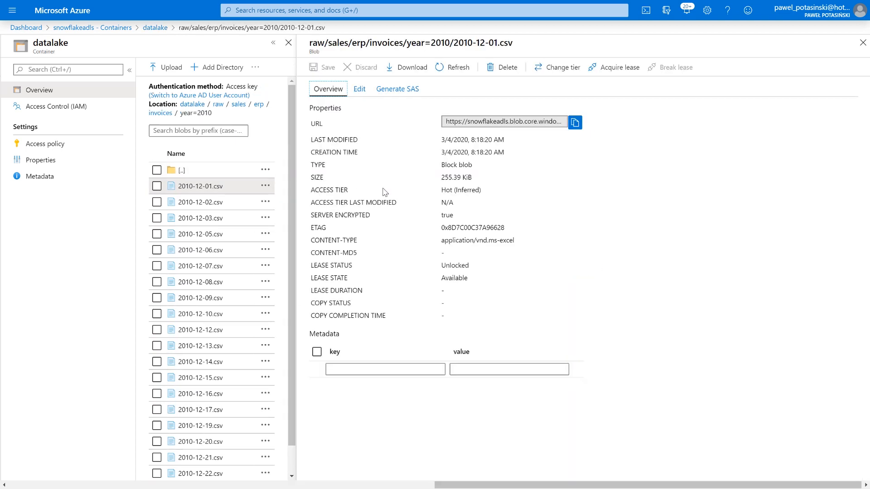
pyautogui.click(360, 89)
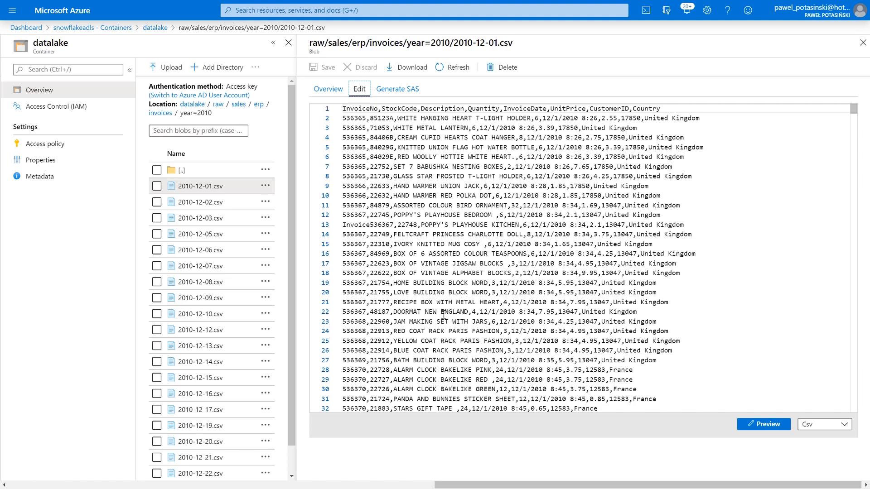
pyautogui.hotkey('ctrl', 'Tab')
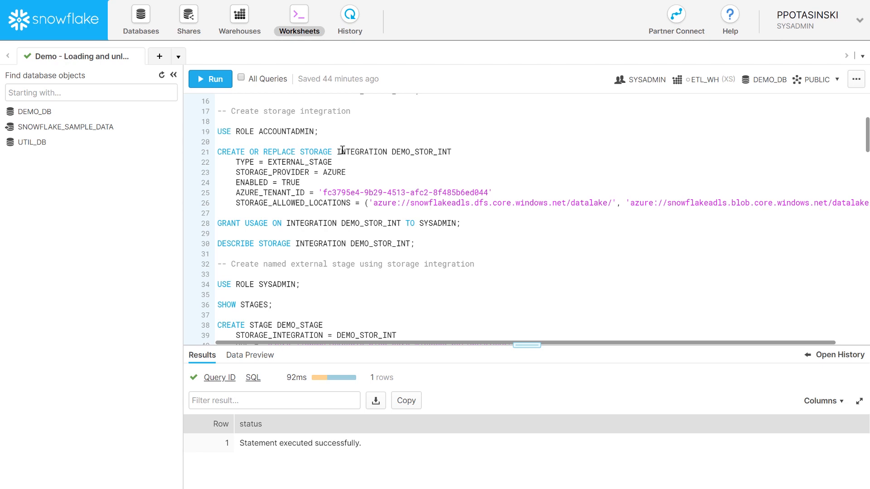
# - Switch the session to ACCOUNTADMIN by running USE ROLE ACCOUNTADMIN on line 19
pyautogui.moveTo(387, 151); pyautogui.dragTo(301, 154)
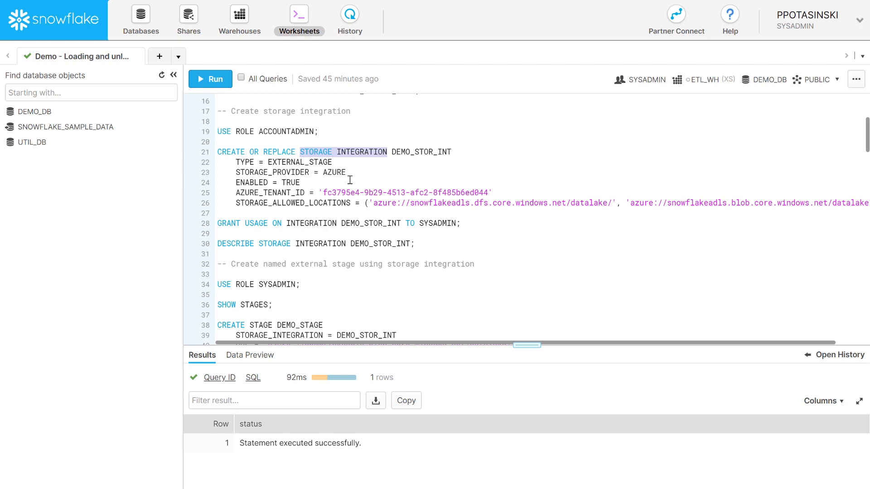
pyautogui.click(328, 181)
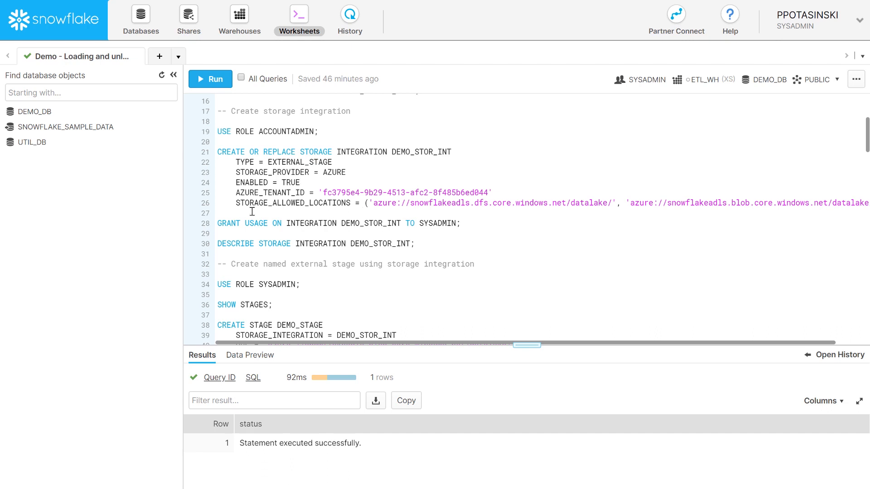
pyautogui.click(324, 131)
pyautogui.moveTo(331, 134); pyautogui.dragTo(218, 132)
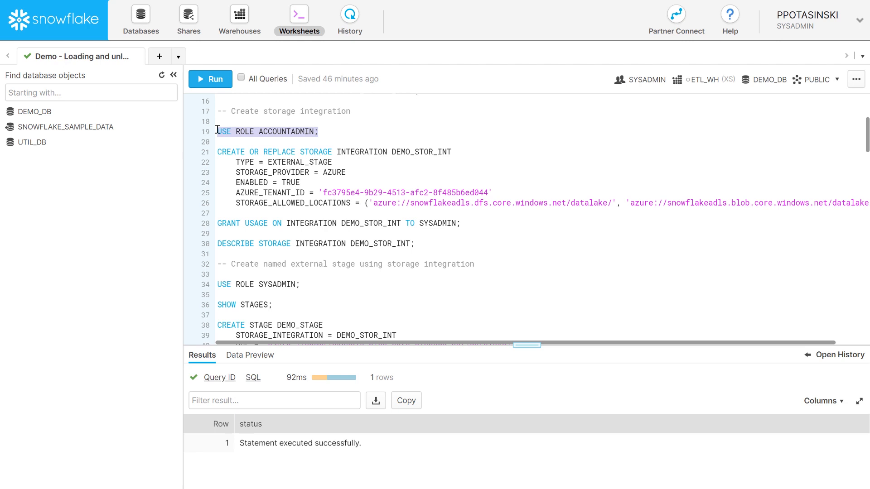
pyautogui.click(216, 80)
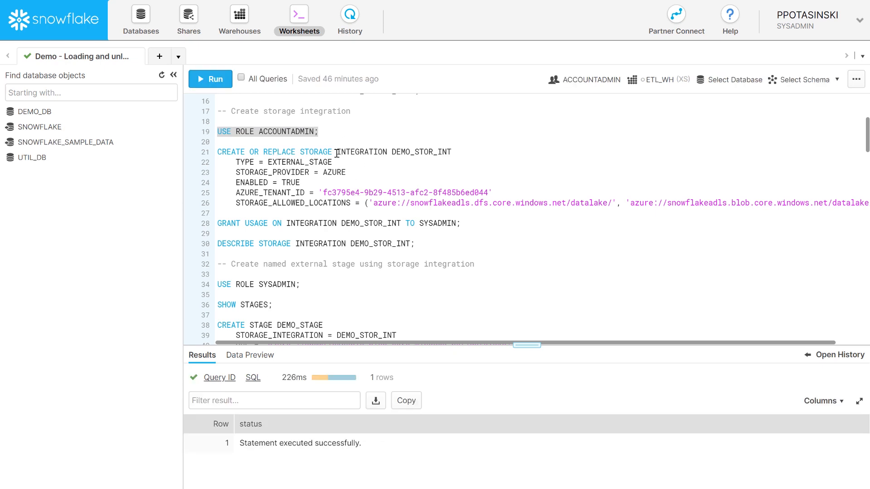
# - Highlight DEMO_STOR_INT's parameters: EXTERNAL_STAGE, AZURE, TRUE, tenant ID and allowed locations
pyautogui.doubleClick(395, 151)
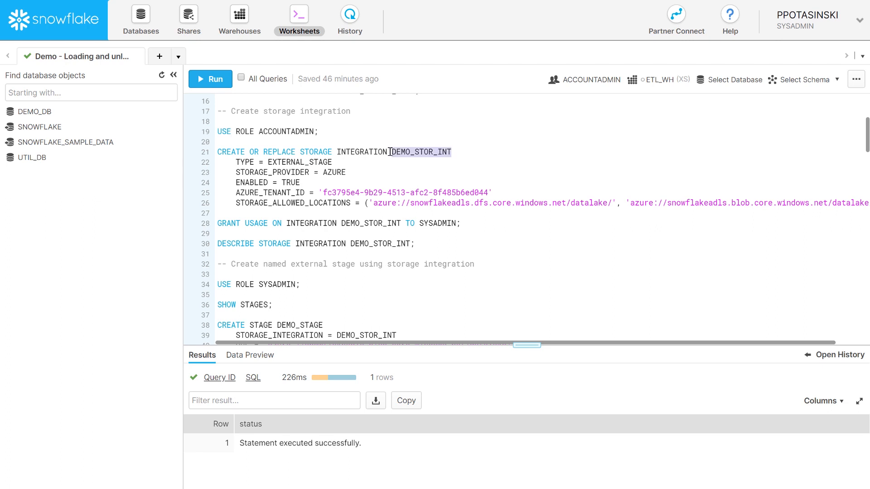
pyautogui.doubleClick(293, 164)
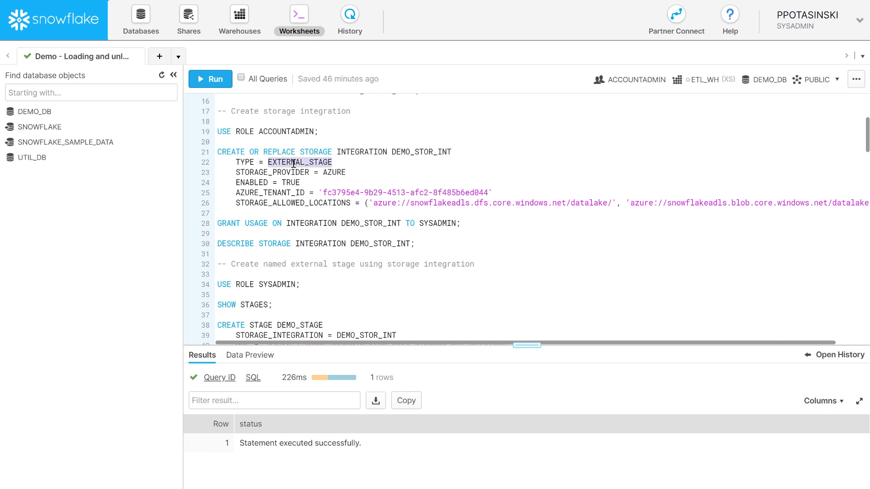
pyautogui.doubleClick(336, 172)
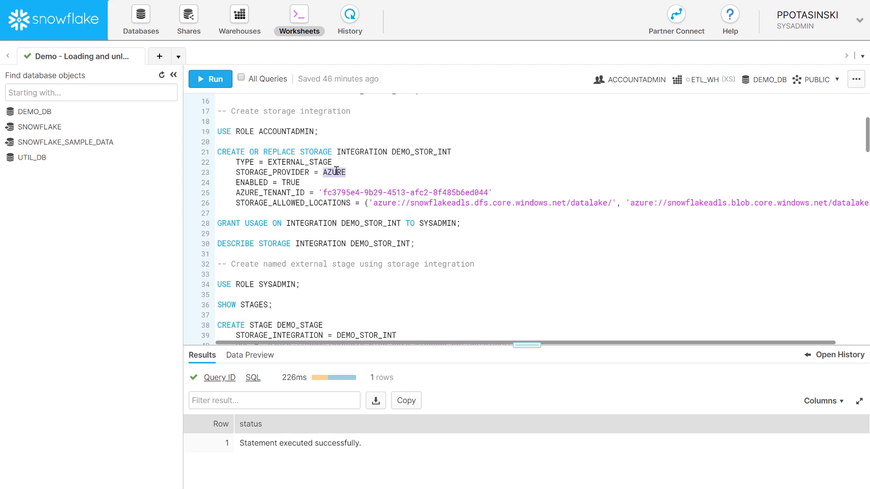
pyautogui.doubleClick(294, 182)
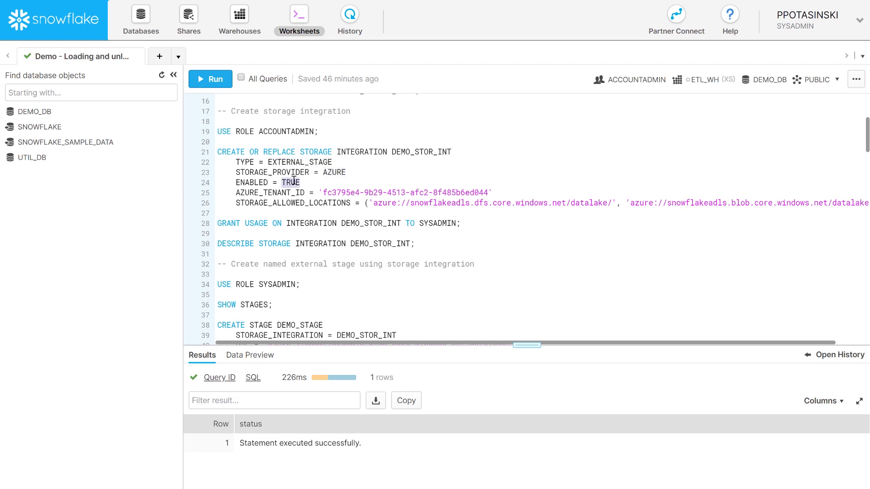
pyautogui.click(322, 192)
pyautogui.moveTo(323, 192); pyautogui.dragTo(493, 192)
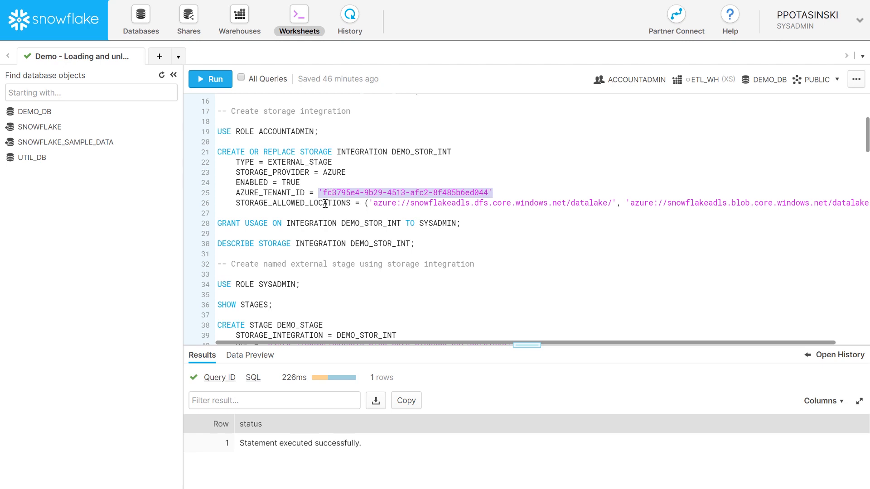
pyautogui.doubleClick(308, 203)
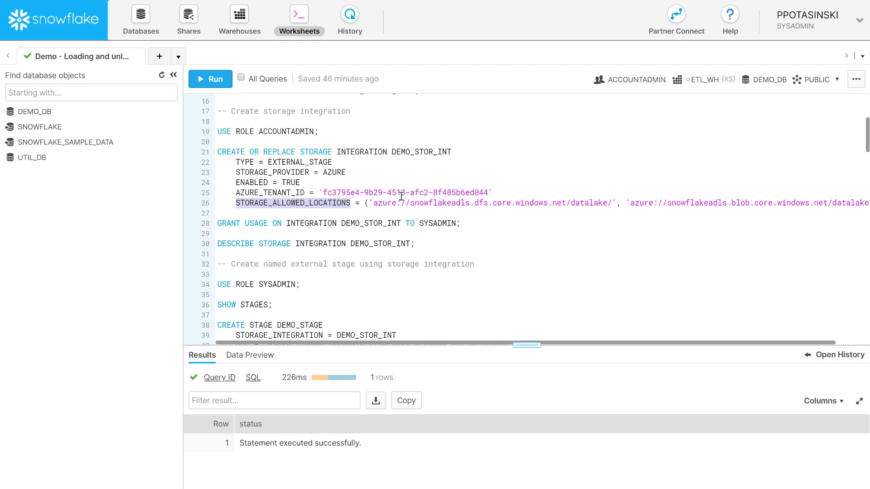
pyautogui.click(364, 203)
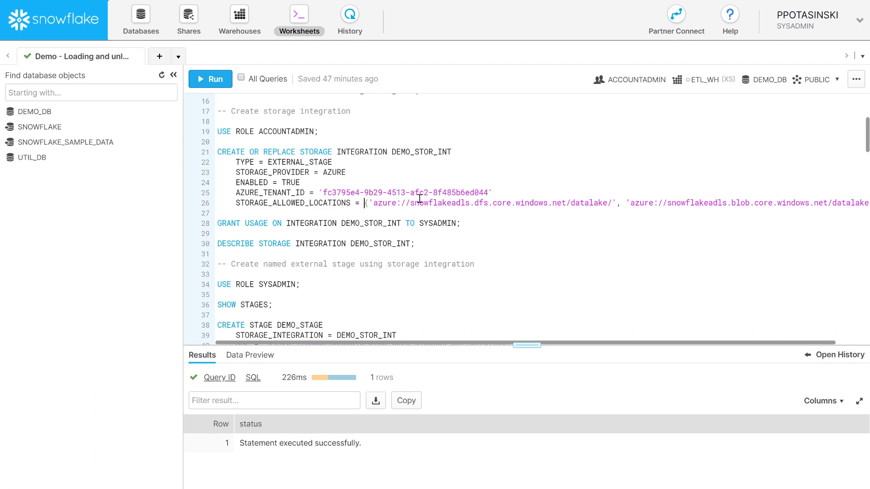
pyautogui.moveTo(215, 152); pyautogui.dragTo(214, 150)
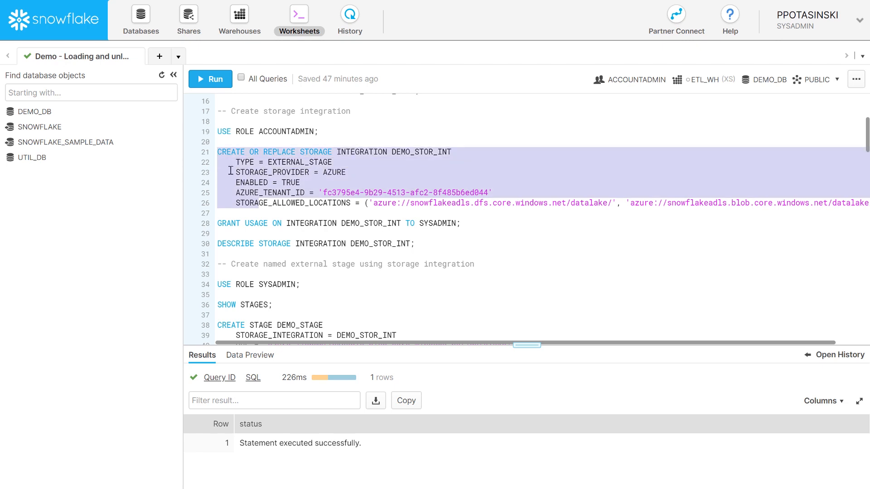
# - Create storage integration DEMO_STOR_INT and grant its usage to SYSADMIN
pyautogui.click(236, 203)
pyautogui.moveTo(223, 210); pyautogui.dragTo(215, 152)
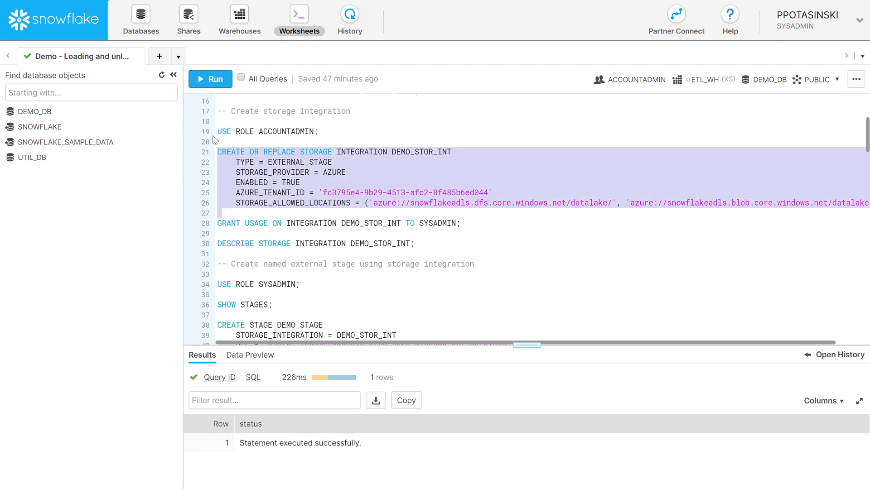
pyautogui.click(210, 79)
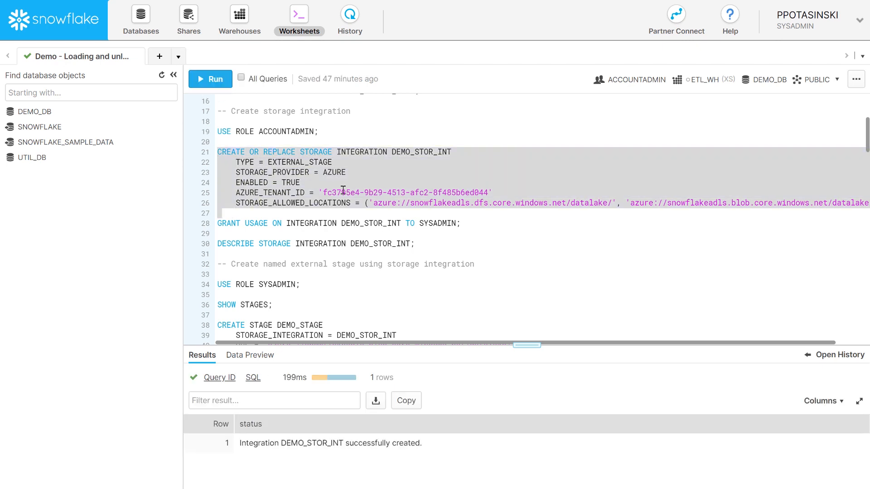
pyautogui.moveTo(464, 223); pyautogui.dragTo(216, 223)
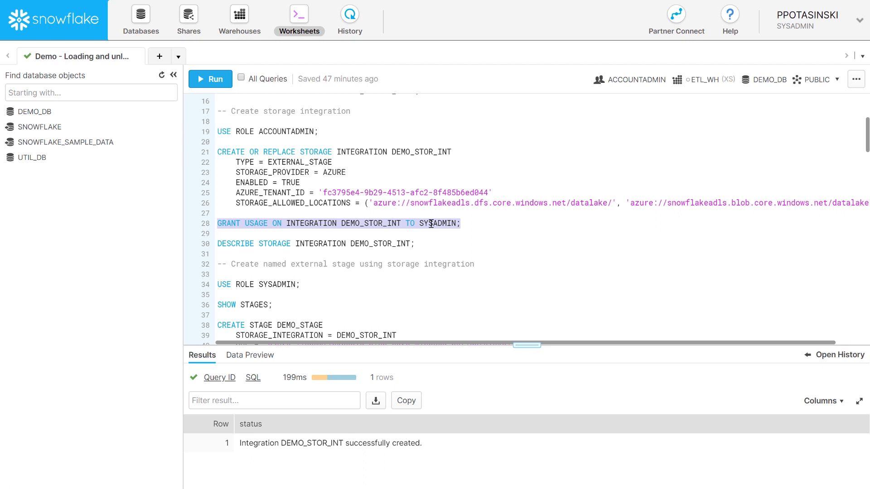
pyautogui.click(226, 86)
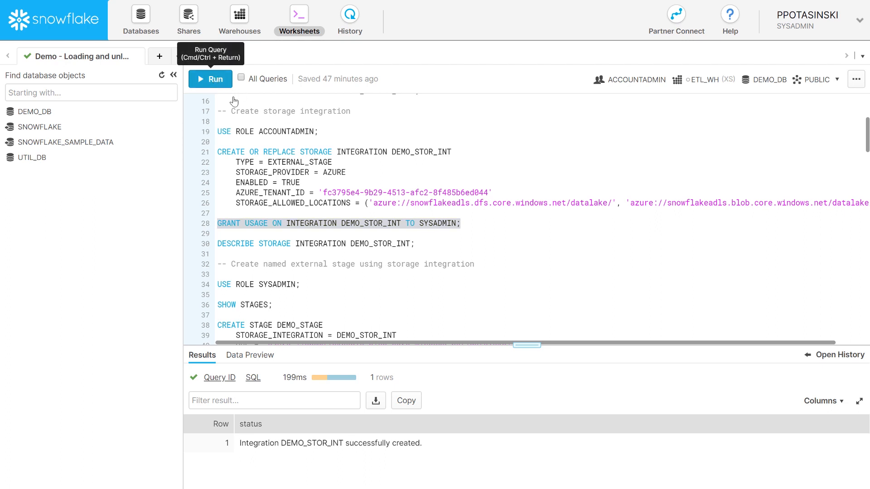
# - Describe DEMO_STOR_INT and copy the full AZURE_CONSENT_URL value from its results
pyautogui.moveTo(416, 244); pyautogui.dragTo(211, 245)
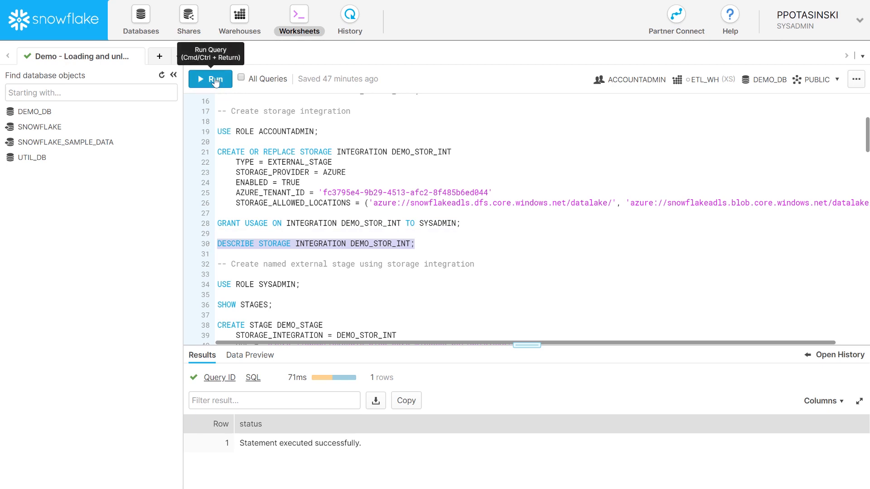
pyautogui.click(216, 80)
pyautogui.moveTo(525, 347); pyautogui.dragTo(513, 272)
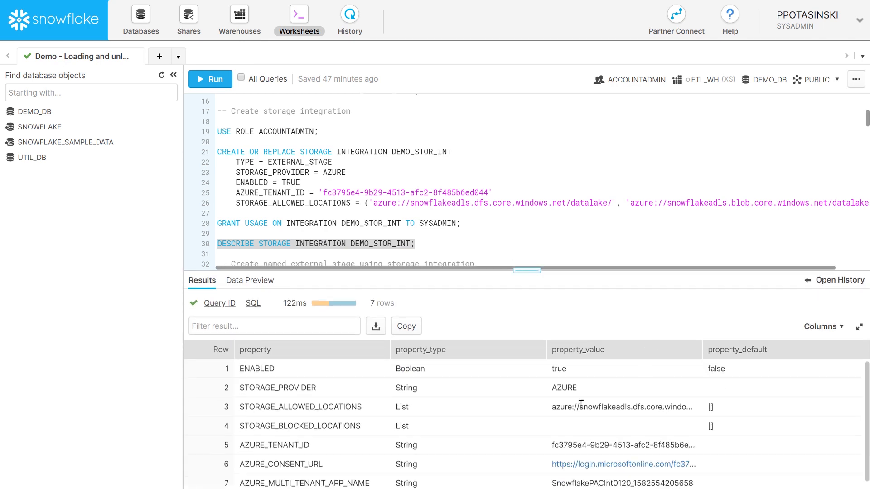
pyautogui.click(341, 465)
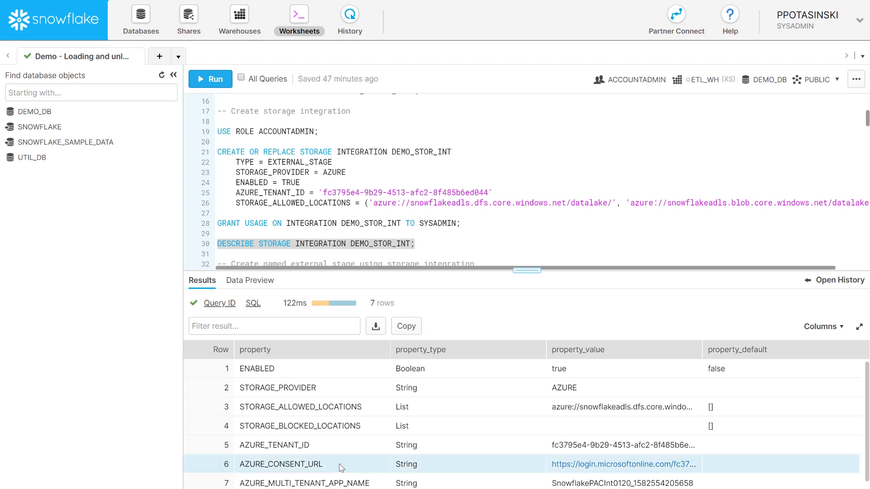
pyautogui.doubleClick(567, 467)
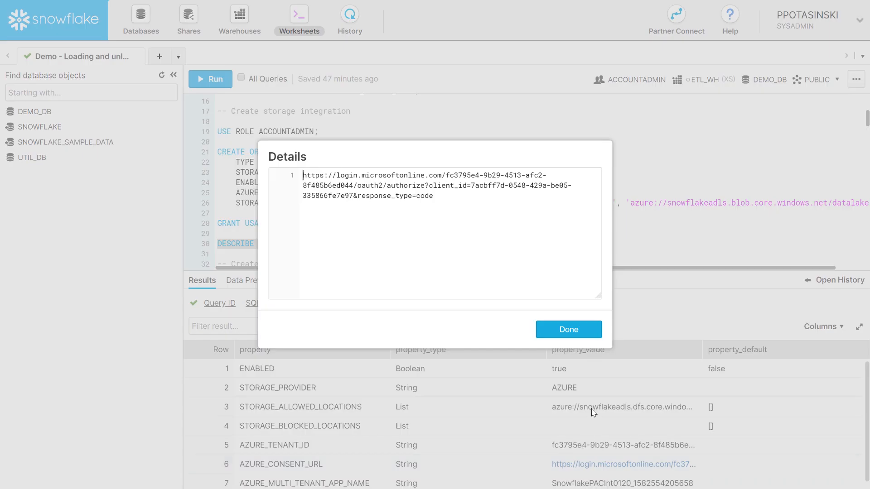
pyautogui.moveTo(442, 195); pyautogui.dragTo(287, 176)
pyautogui.hotkey('ctrl', 'c')
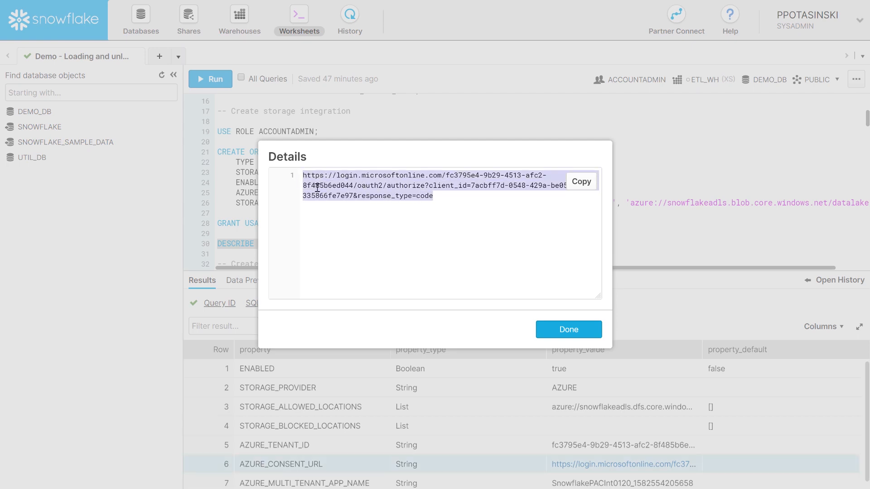
pyautogui.click(568, 330)
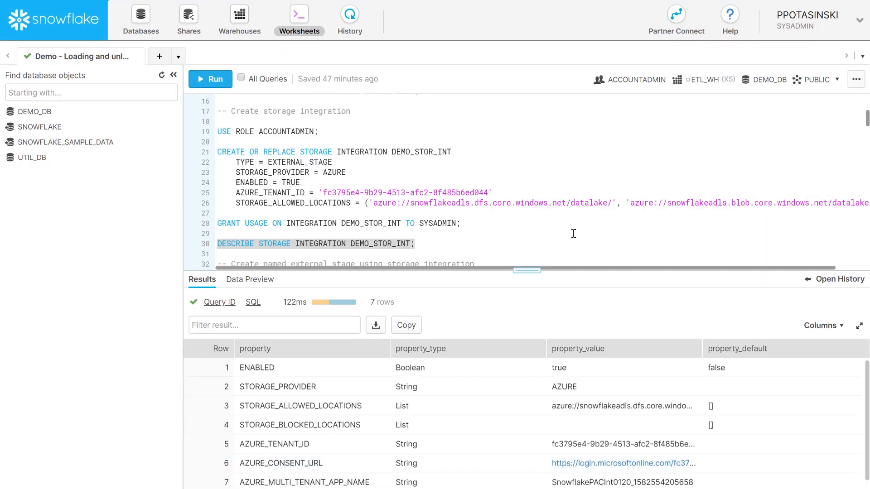
# - Load the copied consent URL in a new Chrome window and accept SnowflakePACInt0120's requested permissions
pyautogui.hotkey('ctrl', 'n')
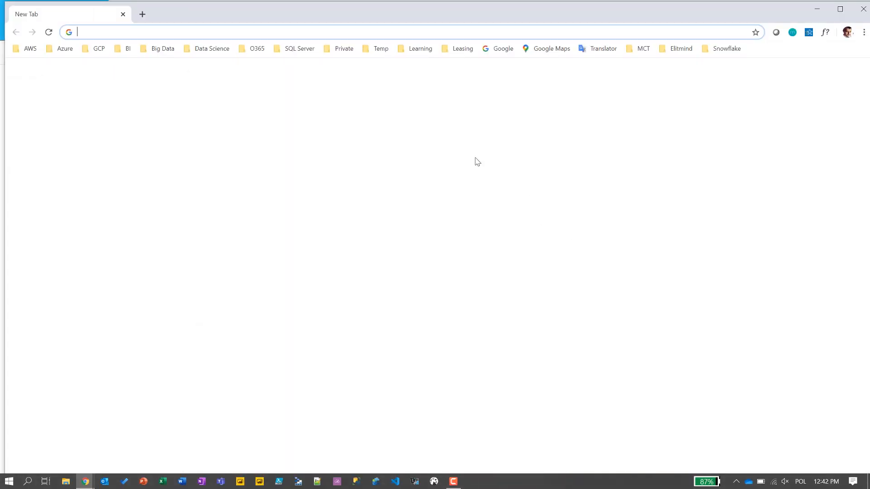
pyautogui.hotkey('ctrl', 'v')
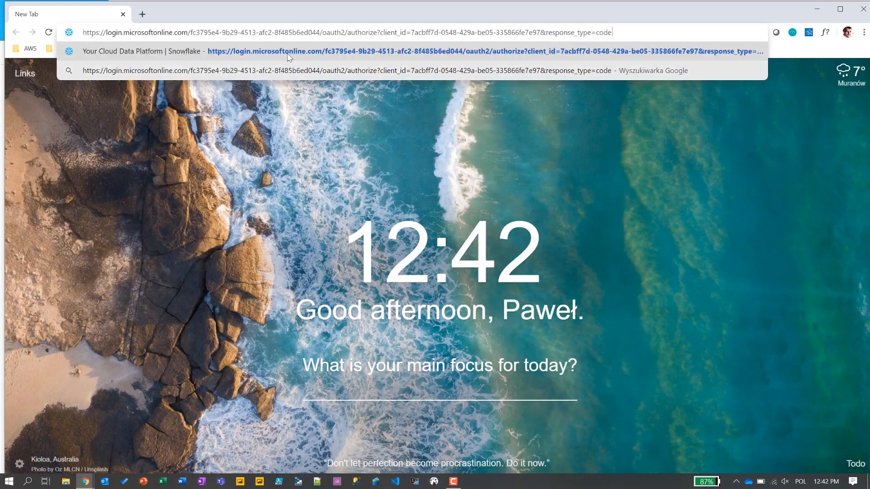
pyautogui.doubleClick(289, 12)
pyautogui.press('Return')
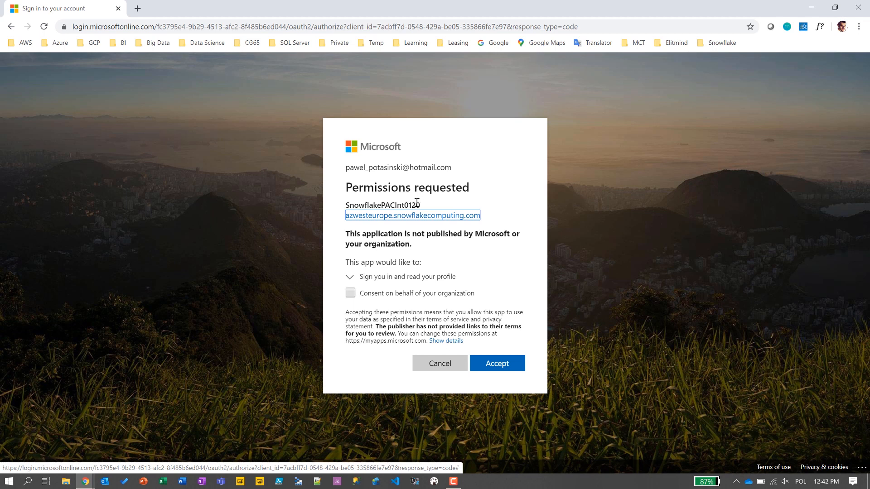
pyautogui.click(502, 370)
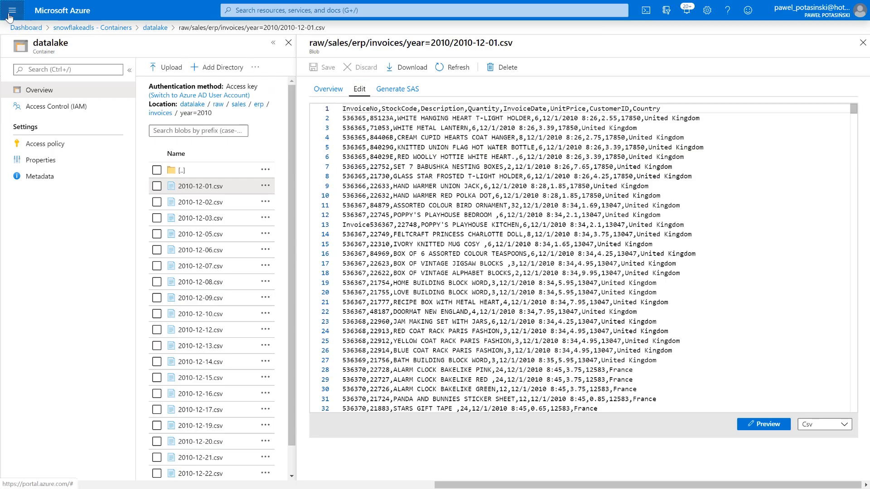
# - Find SnowflakePACInt0120 in Enterprise applications by filtering 'sn', then reopen snowflakeadls from the Dashboard
pyautogui.click(12, 10)
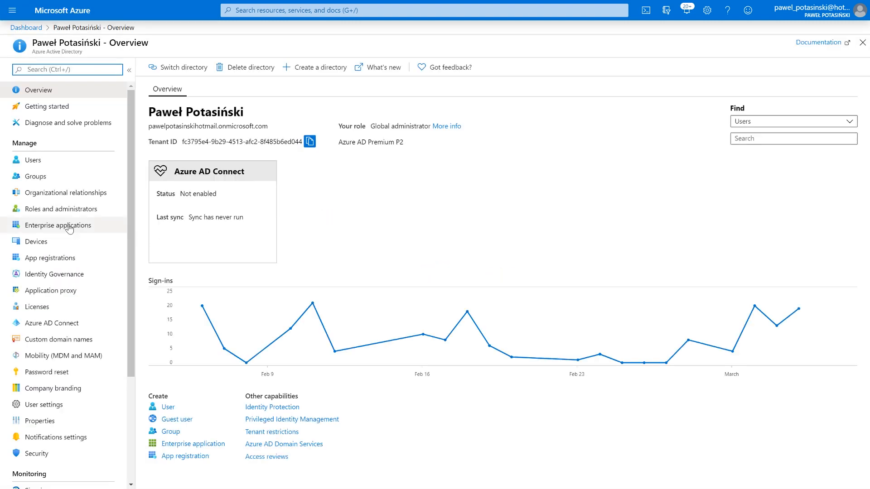
pyautogui.click(61, 226)
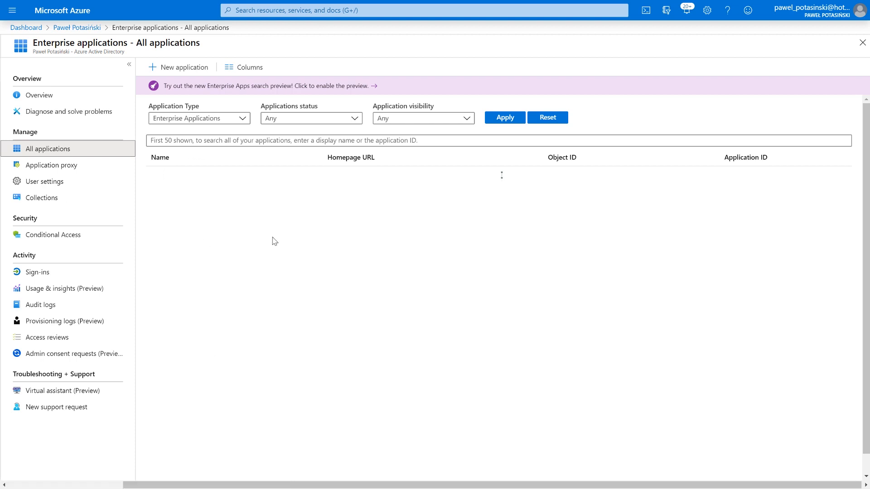
pyautogui.click(211, 141)
pyautogui.write('snow')
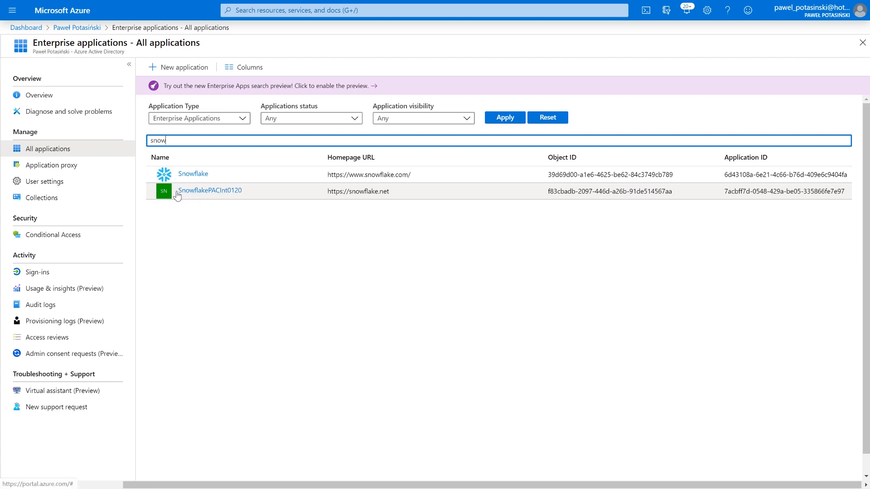
pyautogui.click(26, 28)
pyautogui.click(63, 108)
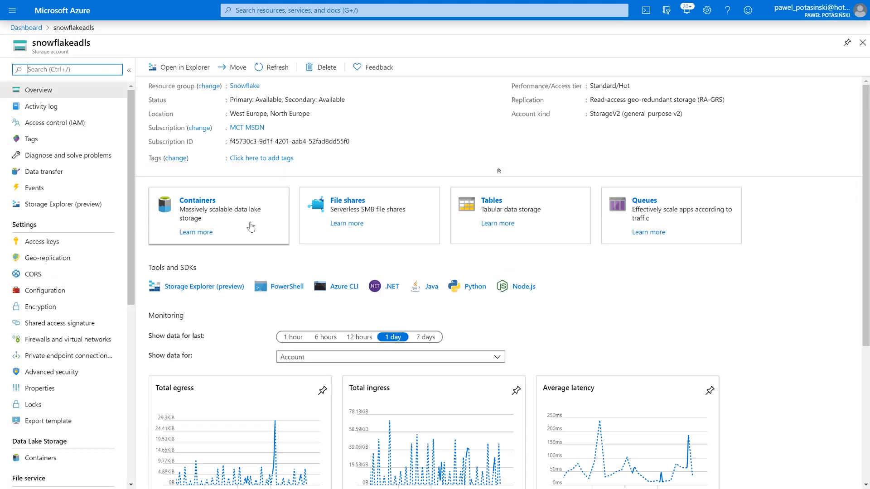
# - Assign SnowflakePACInt0120 the Storage Blob Data Contributor role on snowflakeadls through Access control (IAM)
pyautogui.click(33, 124)
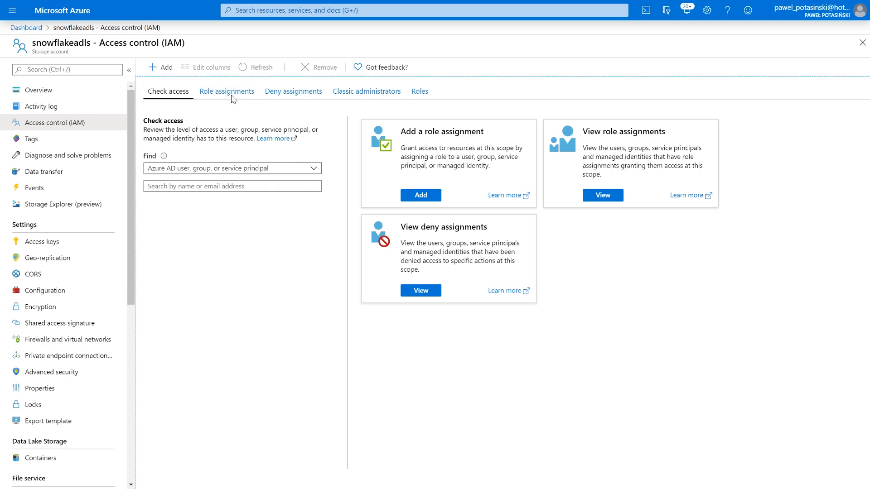
pyautogui.click(164, 67)
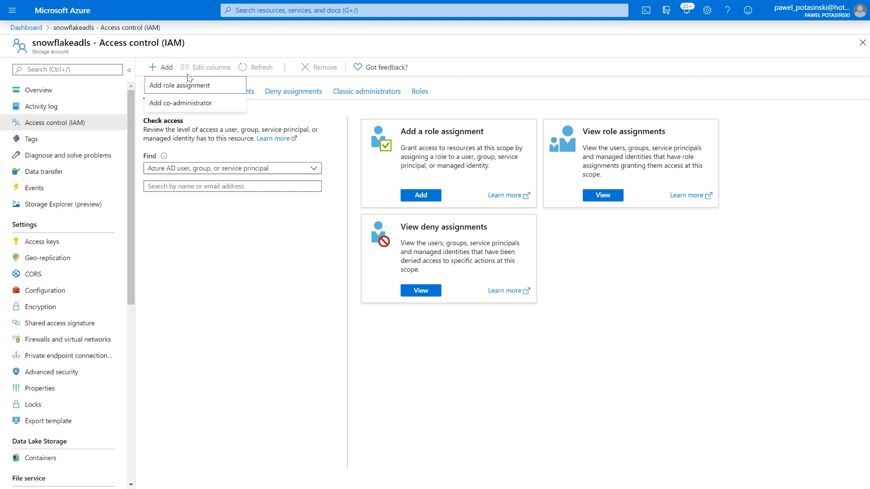
pyautogui.click(173, 86)
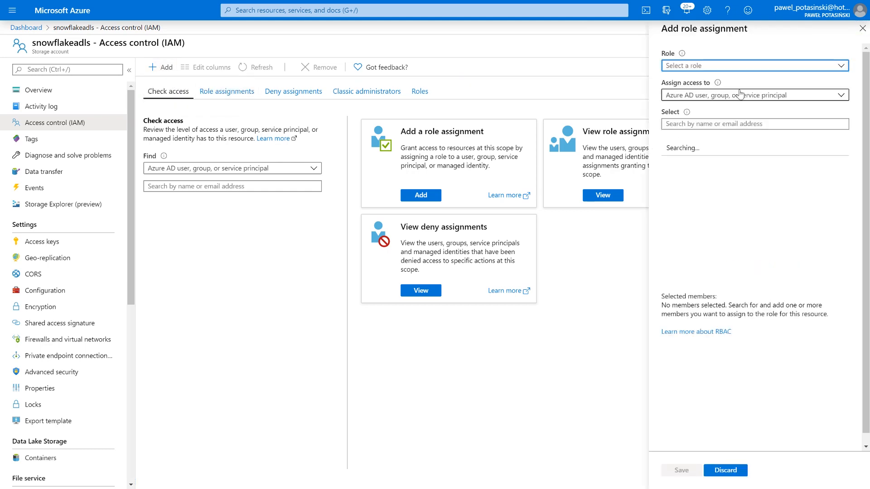
pyautogui.click(708, 69)
pyautogui.write('contr')
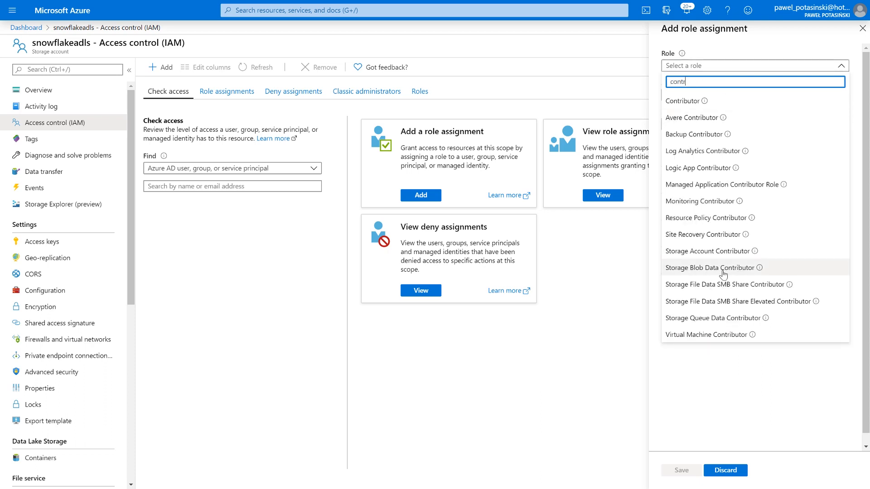
pyautogui.click(723, 273)
pyautogui.click(691, 125)
pyautogui.write('snow')
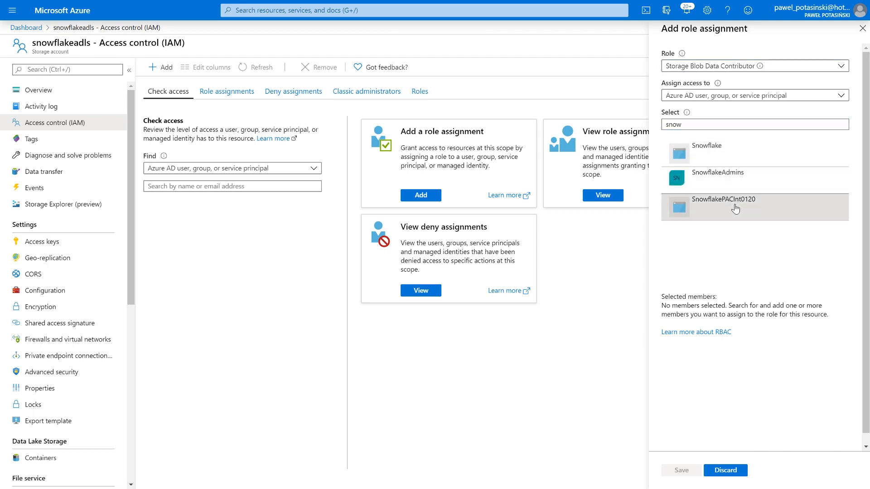
pyautogui.click(736, 209)
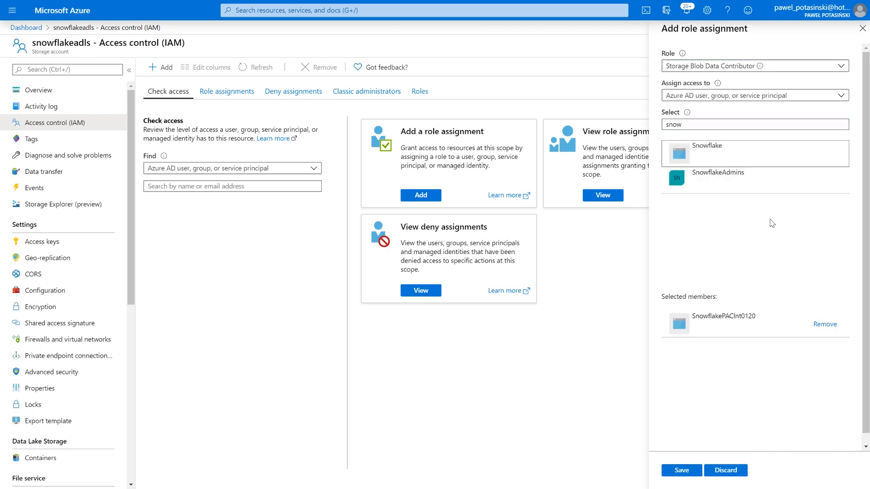
pyautogui.click(682, 473)
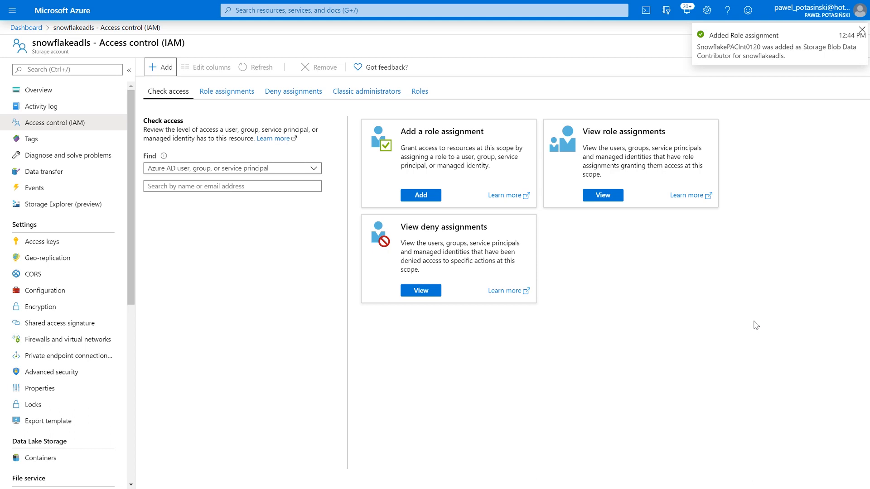
pyautogui.click(861, 30)
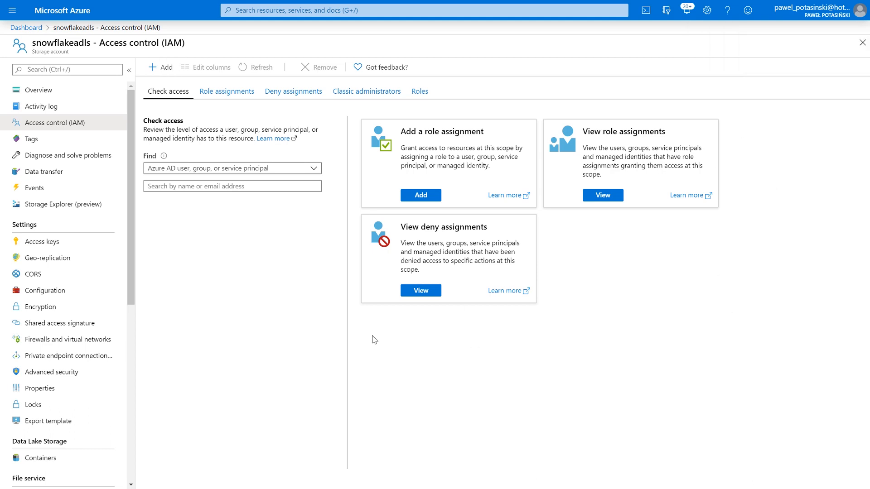
pyautogui.hotkey('alt', 'Tab')
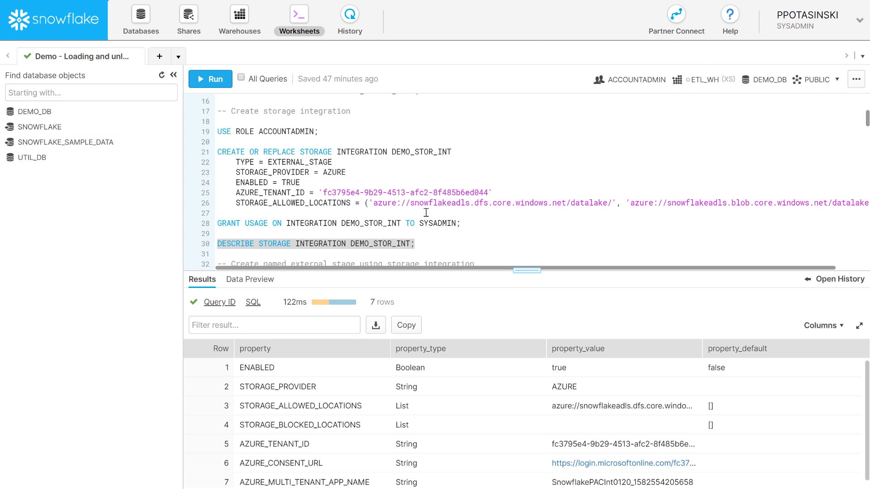
# - Run USE ROLE SYSADMIN and then SHOW STAGES, which returns no stages
pyautogui.moveTo(526, 270); pyautogui.dragTo(527, 339)
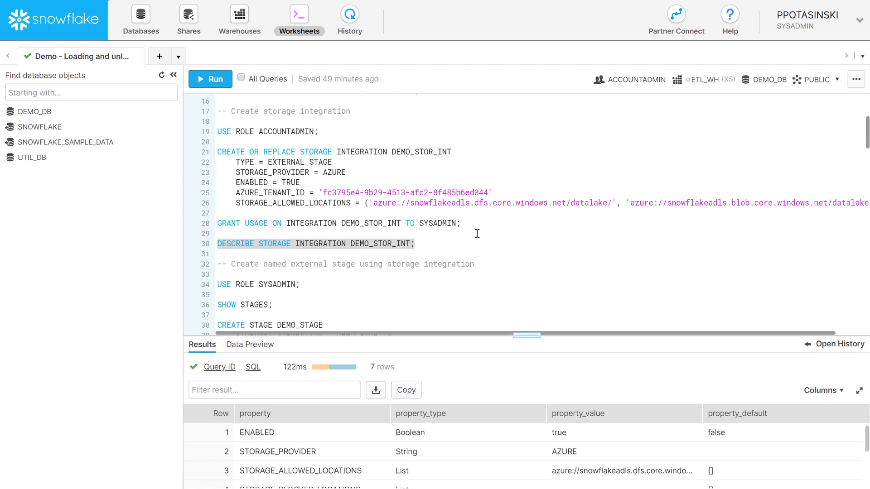
pyautogui.scroll(-3, 471, 231)
pyautogui.moveTo(315, 188); pyautogui.dragTo(213, 179)
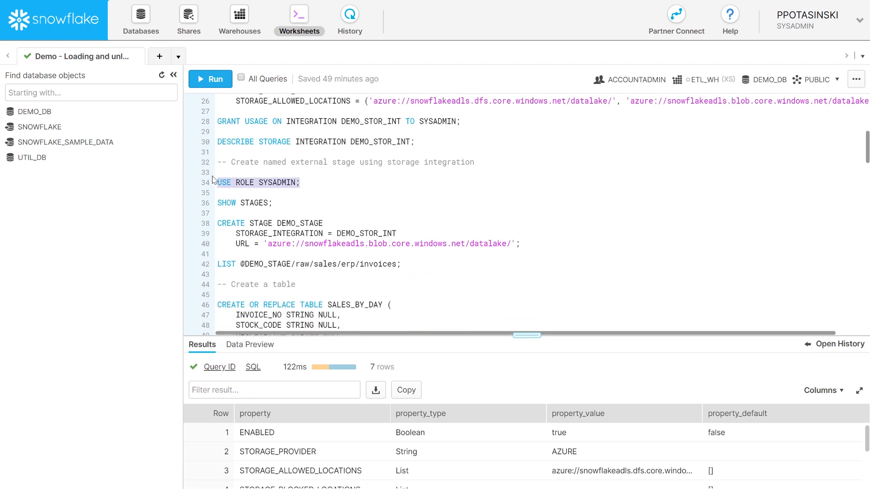
pyautogui.click(216, 80)
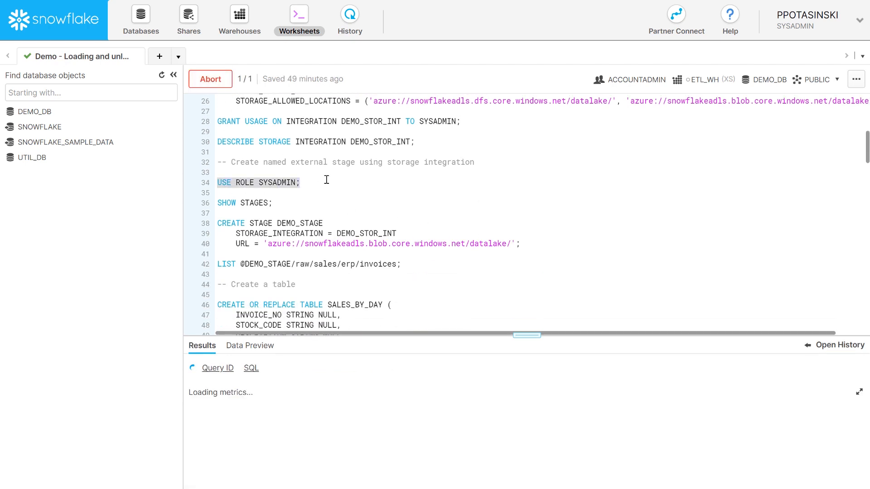
pyautogui.moveTo(285, 204); pyautogui.dragTo(215, 200)
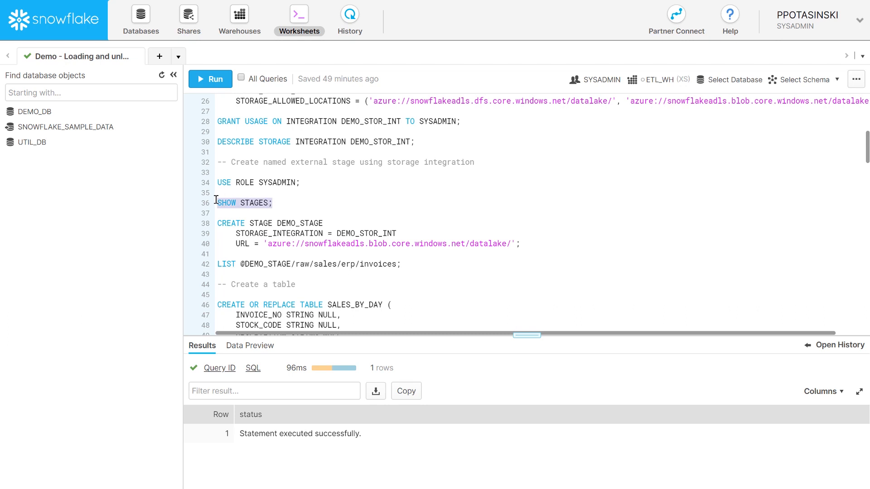
pyautogui.click(209, 80)
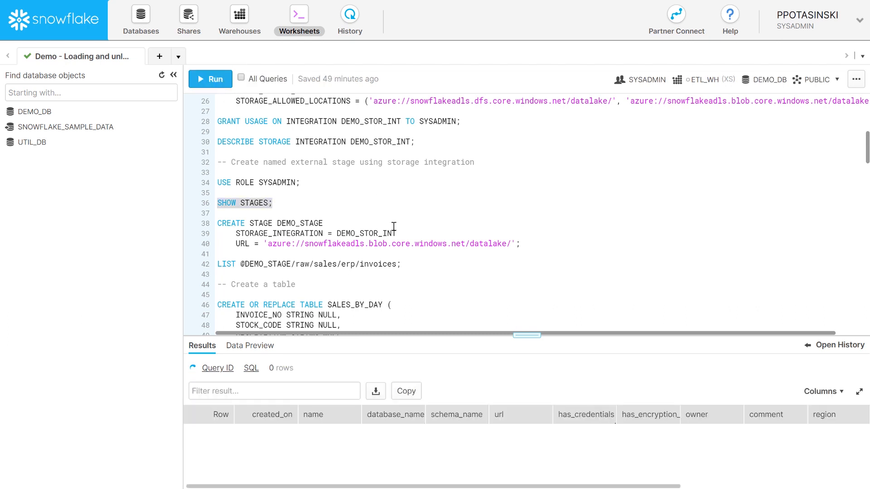
# - Highlight the datalake container URL in the stage definition on line 40
pyautogui.scroll(-2, 386, 220)
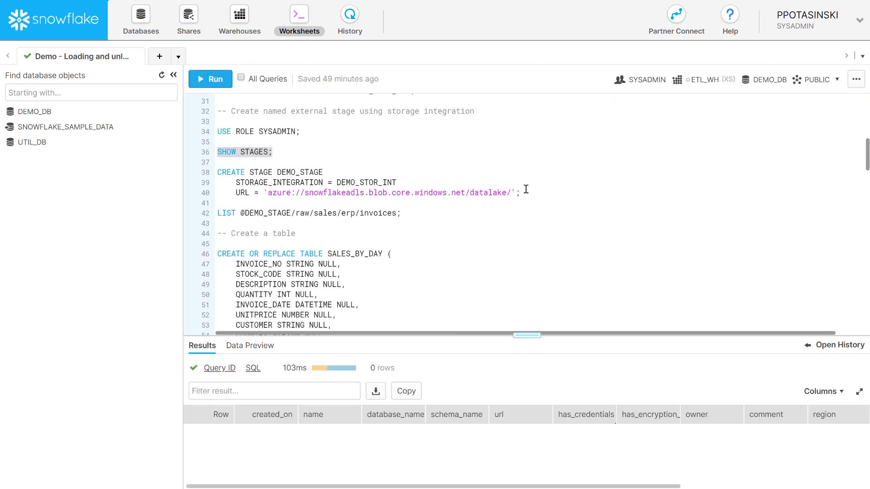
pyautogui.moveTo(271, 194); pyautogui.dragTo(508, 194)
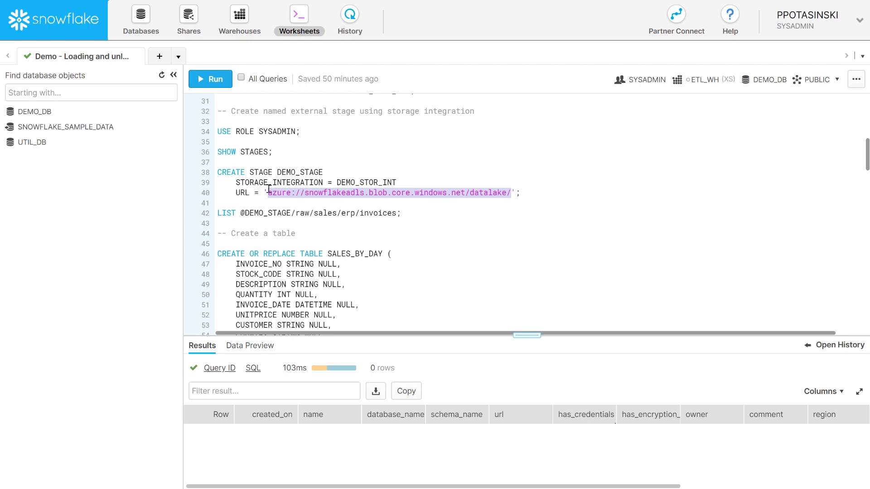
pyautogui.click(409, 181)
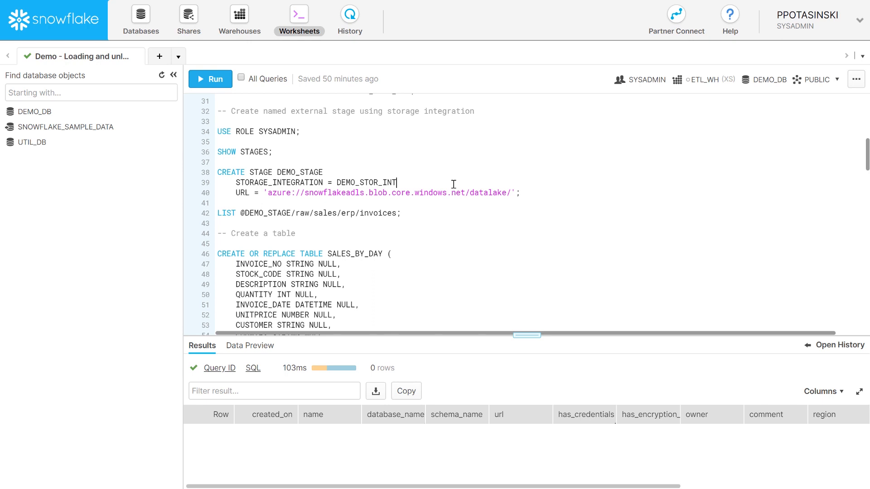
pyautogui.moveTo(512, 193); pyautogui.dragTo(271, 191)
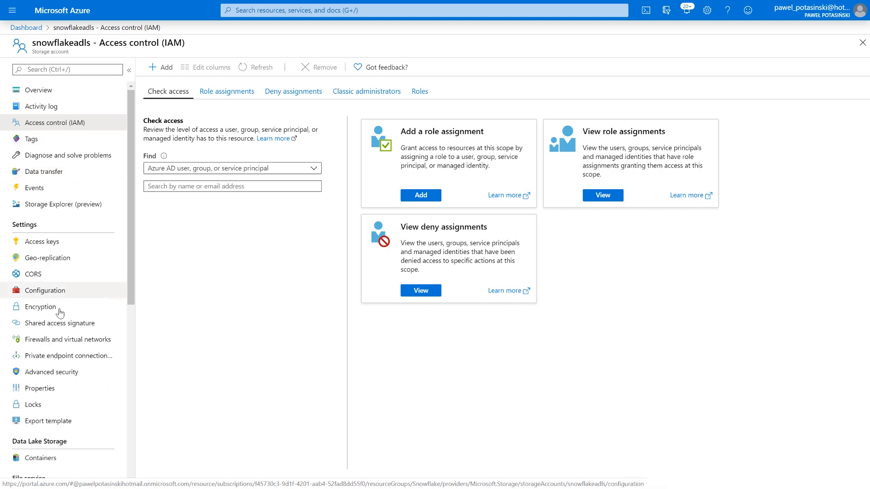
# - Check the Primary Blob Service Endpoint on the snowflakeadls Properties page
pyautogui.click(58, 389)
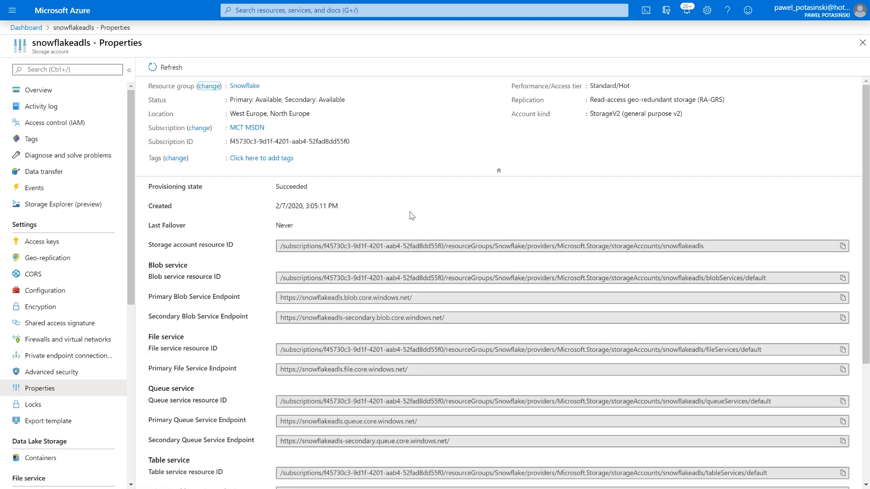
pyautogui.scroll(-3, 409, 216)
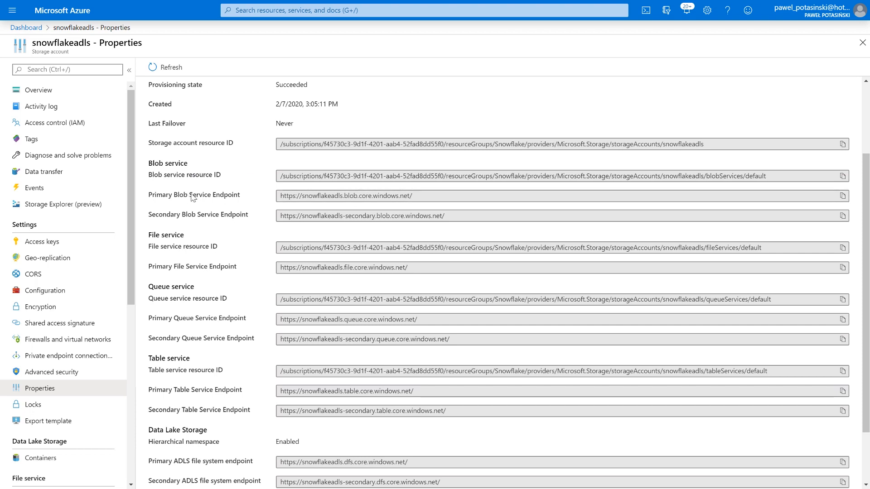
pyautogui.moveTo(143, 184)
pyautogui.mouseDown()
pyautogui.moveTo(213, 200)
pyautogui.moveTo(430, 207)
pyautogui.mouseUp()
pyautogui.hotkey('alt', 'Tab')
# - Run CREATE STAGE DEMO_STAGE pointing at the Azure datalake container URL
pyautogui.click(475, 211)
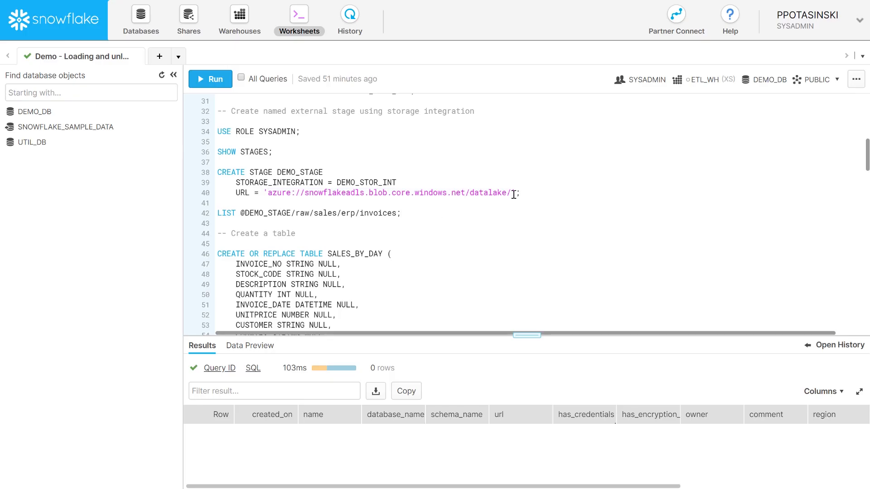
pyautogui.moveTo(521, 193); pyautogui.dragTo(217, 173)
pyautogui.click(211, 80)
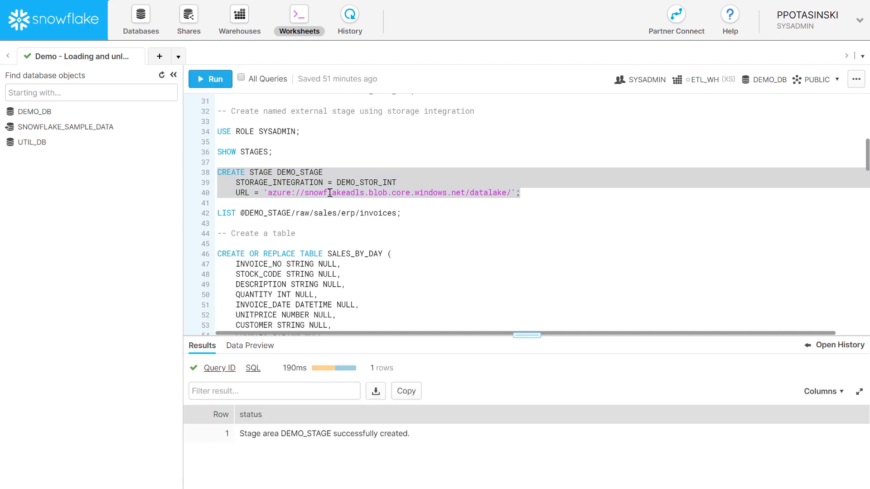
# - Show the stages listed under the DEMO_DB database objects
pyautogui.click(387, 188)
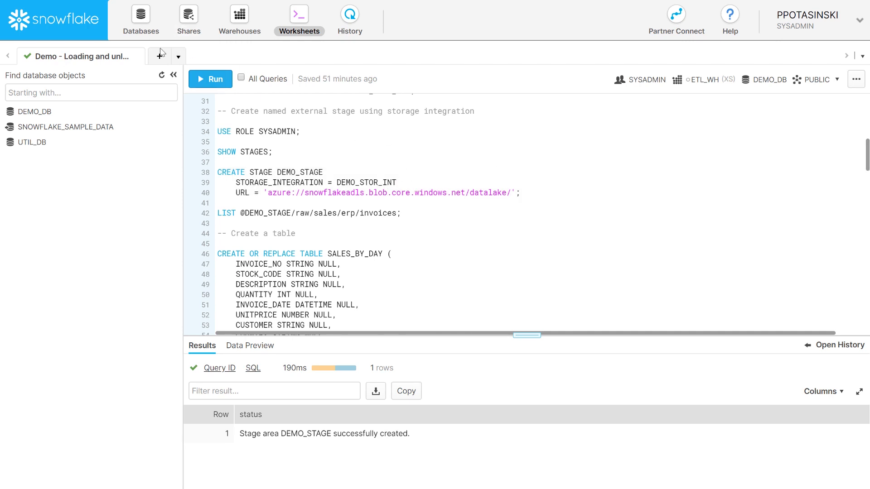
pyautogui.click(141, 20)
pyautogui.click(187, 90)
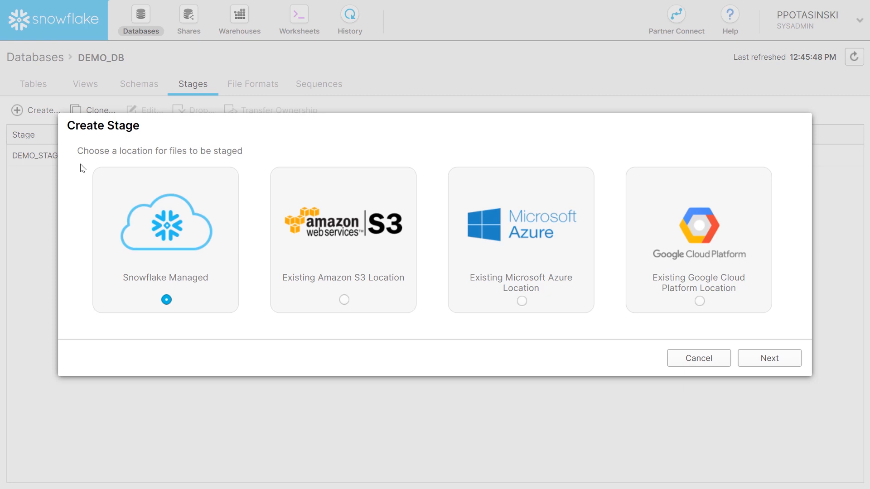
# - Point out the Snowflake Managed and external cloud stage locations, then cancel without creating a stage
pyautogui.moveTo(81, 163)
pyautogui.mouseDown()
pyautogui.moveTo(239, 324)
pyautogui.moveTo(246, 320)
pyautogui.mouseUp()
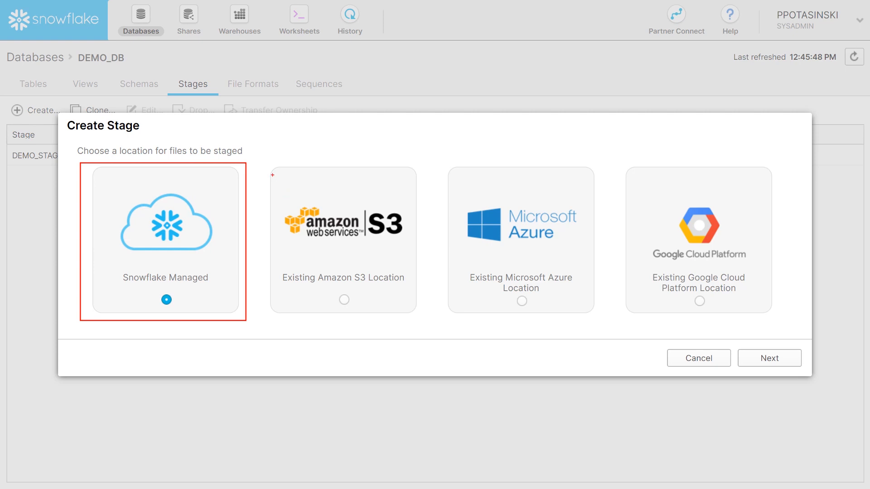
pyautogui.moveTo(262, 165)
pyautogui.mouseDown()
pyautogui.moveTo(520, 330)
pyautogui.moveTo(806, 330)
pyautogui.moveTo(787, 322)
pyautogui.mouseUp()
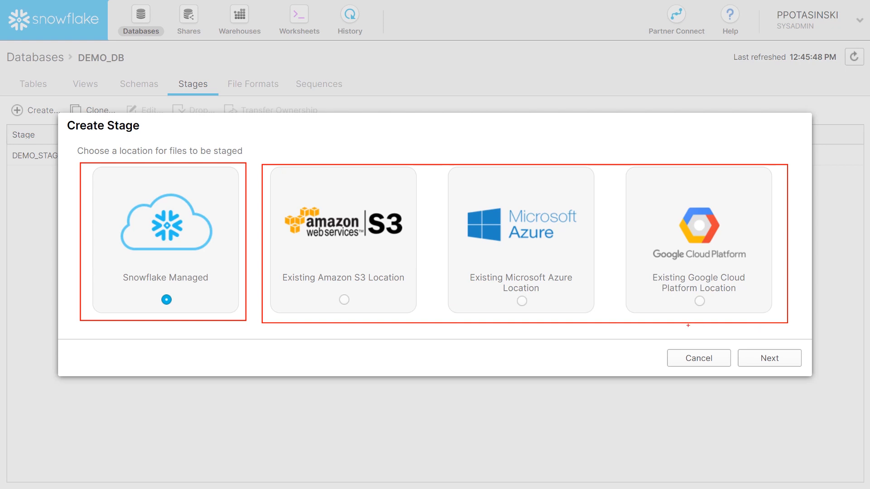
pyautogui.click(696, 361)
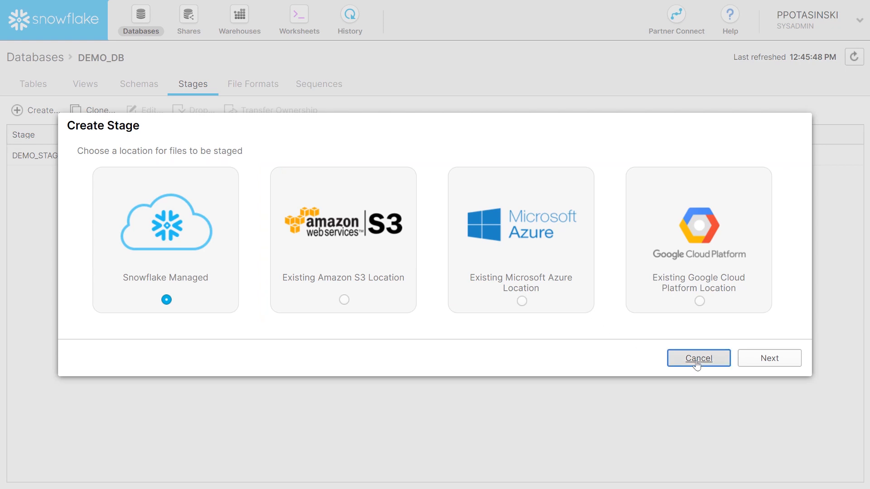
# - List the invoice files in DEMO_STAGE and widen the name column to read their paths
pyautogui.click(297, 20)
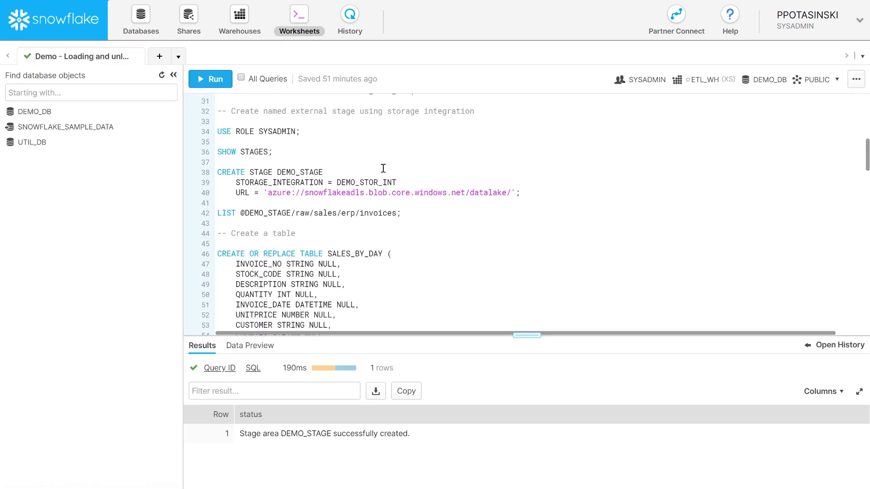
pyautogui.moveTo(411, 213); pyautogui.dragTo(206, 217)
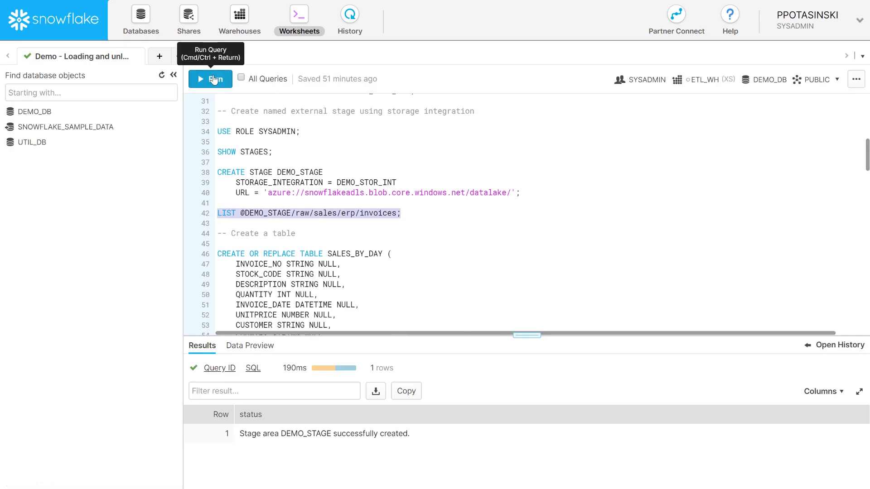
pyautogui.click(213, 79)
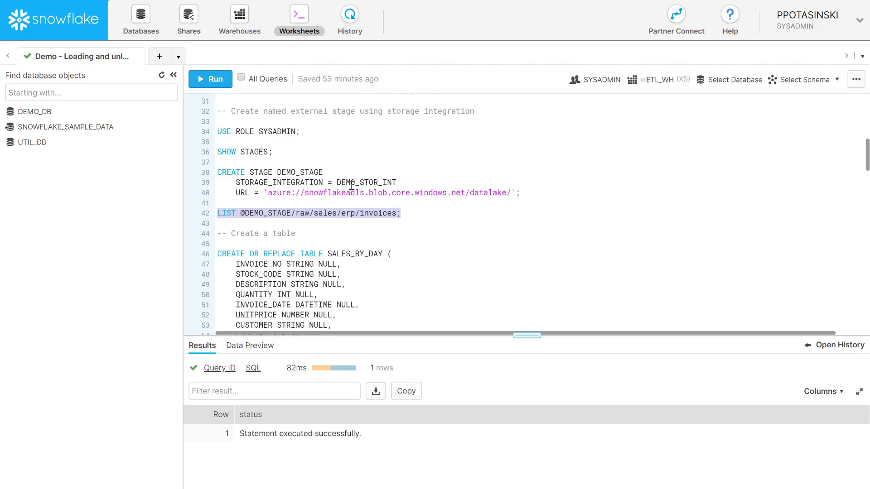
pyautogui.click(206, 78)
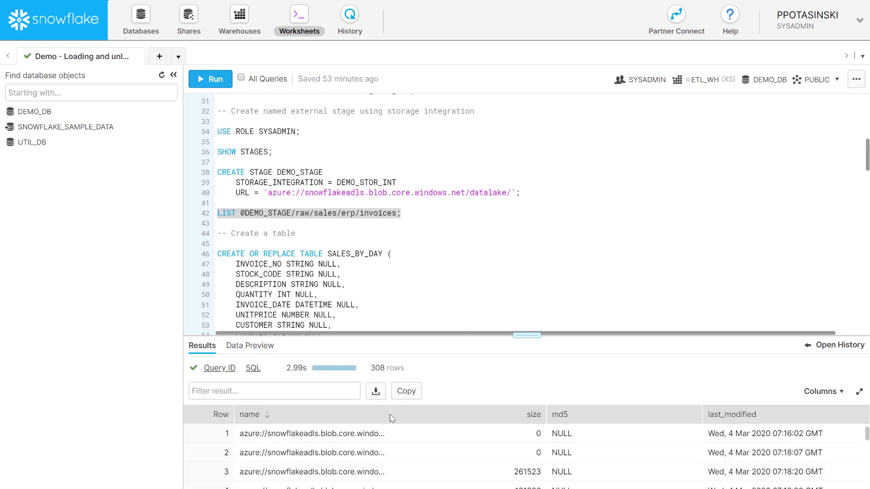
pyautogui.moveTo(388, 413); pyautogui.dragTo(467, 414)
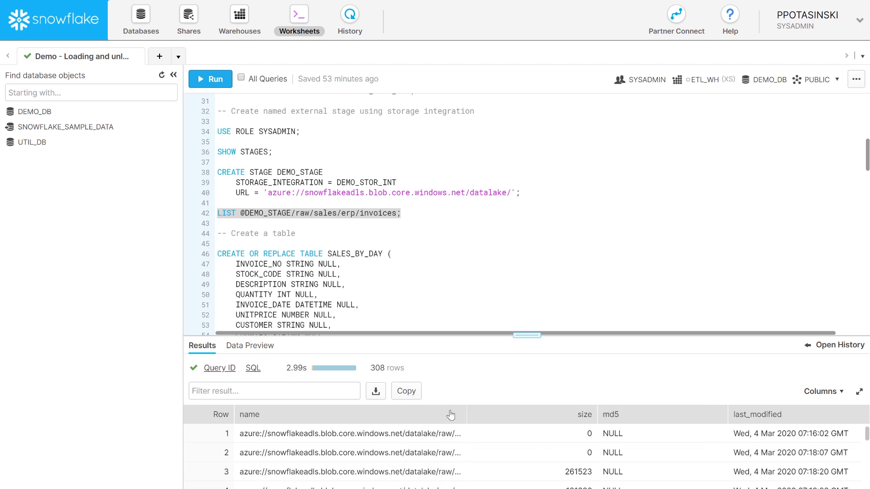
pyautogui.moveTo(467, 414); pyautogui.dragTo(560, 414)
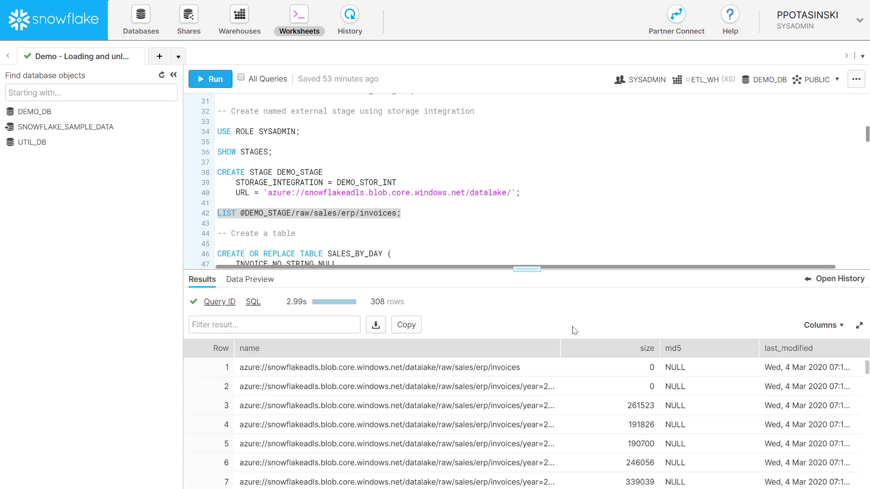
pyautogui.moveTo(560, 347); pyautogui.dragTo(651, 349)
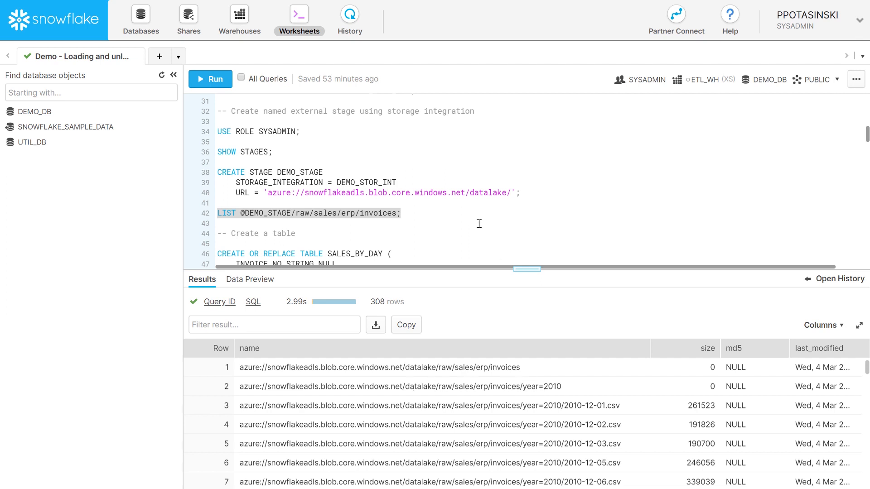
pyautogui.scroll(-1, 479, 221)
pyautogui.scroll(-1, 448, 213)
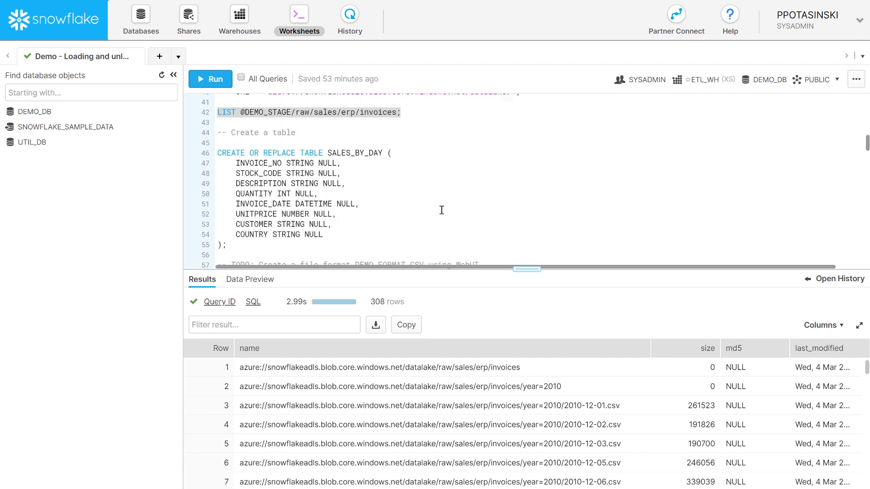
# - Create the SALES_BY_DAY table and select the DEMO_FORMAT_CSV format name
pyautogui.moveTo(227, 245); pyautogui.dragTo(216, 153)
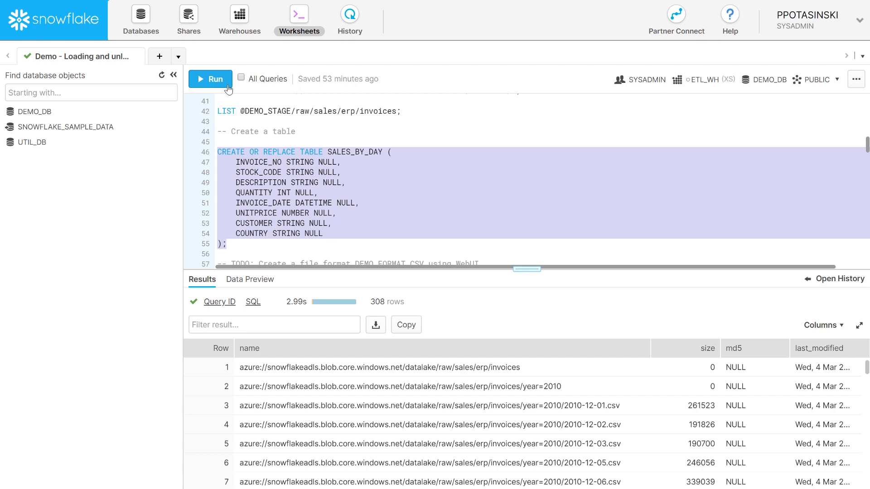
pyautogui.click(209, 79)
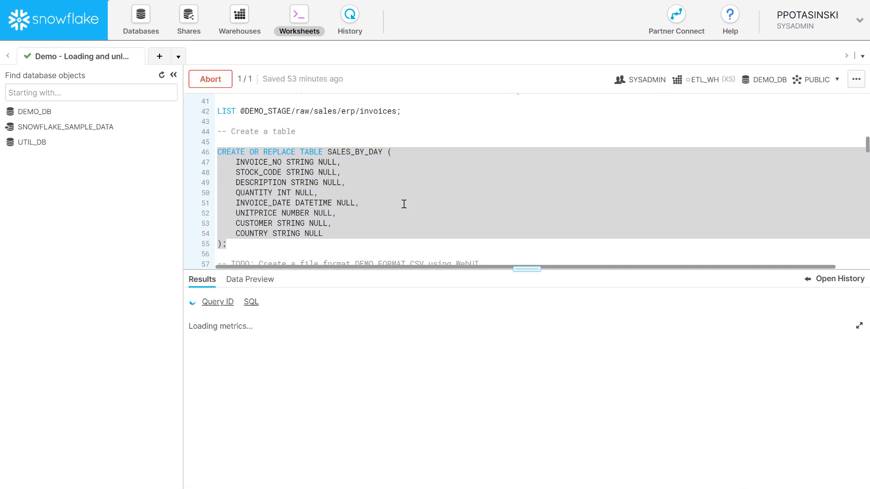
pyautogui.scroll(-3, 403, 203)
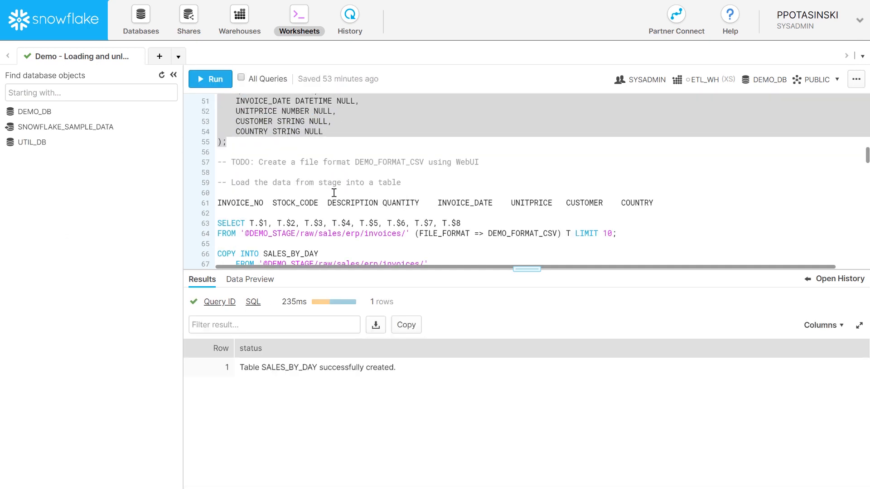
pyautogui.doubleClick(378, 161)
pyautogui.hotkey('ctrl', 'c')
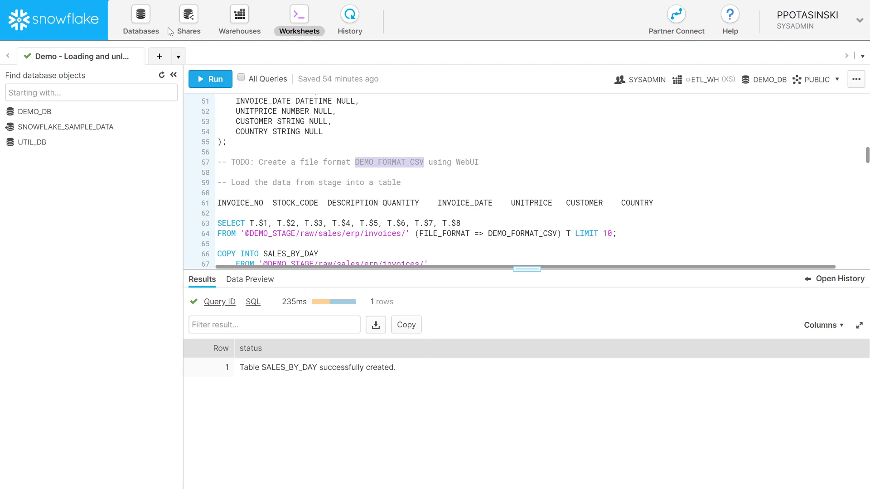
pyautogui.click(141, 20)
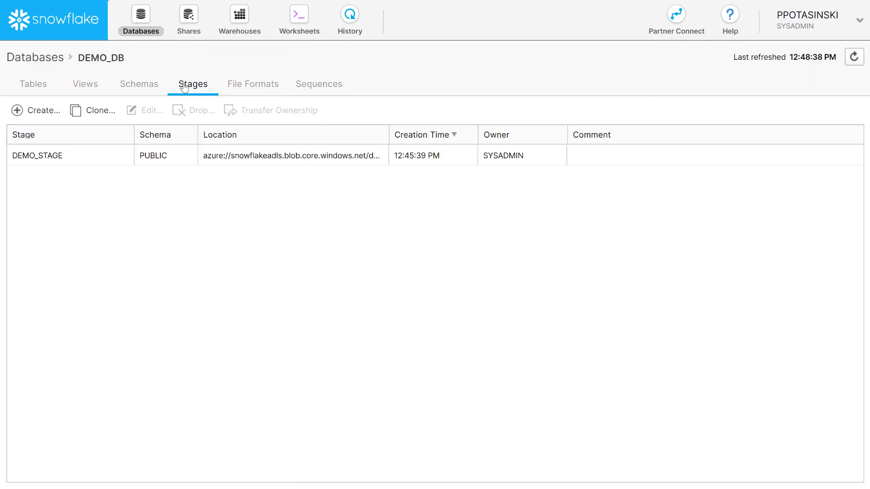
# - Create CSV file format DEMO_FORMAT_CSV skipping 1 header line, fields optionally enclosed by double quotes
pyautogui.click(245, 88)
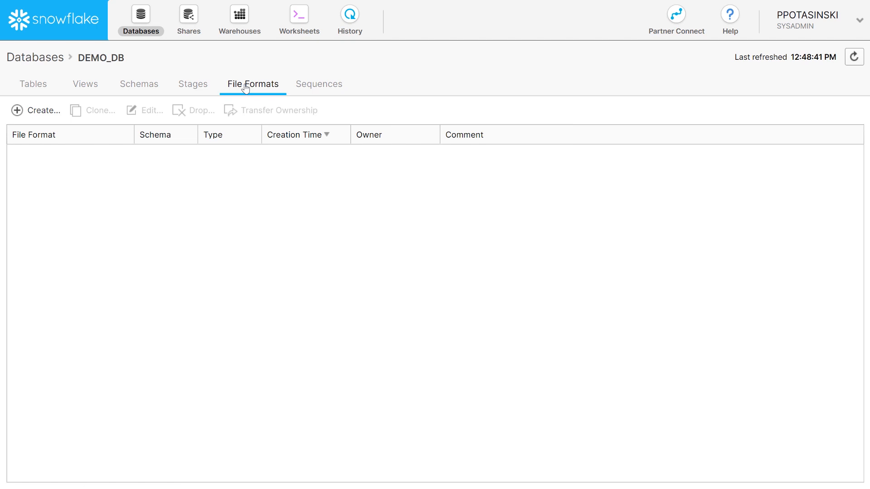
pyautogui.click(49, 113)
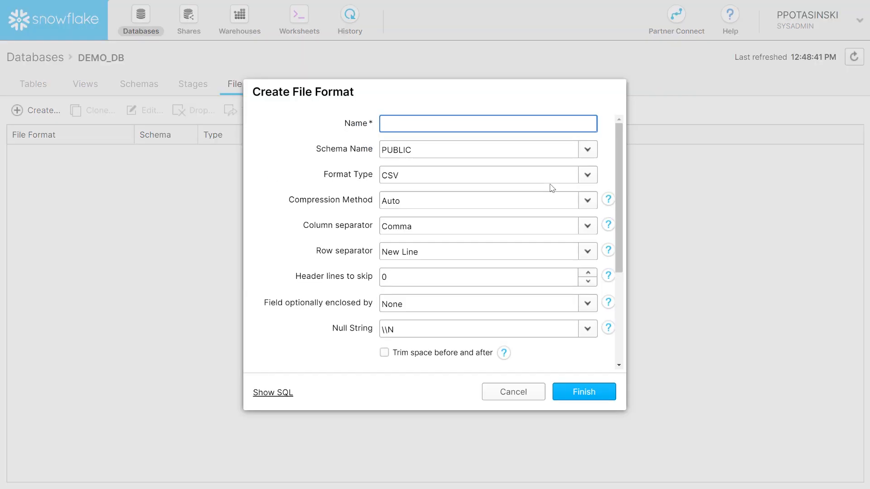
pyautogui.hotkey('ctrl', 'v')
pyautogui.click(406, 275)
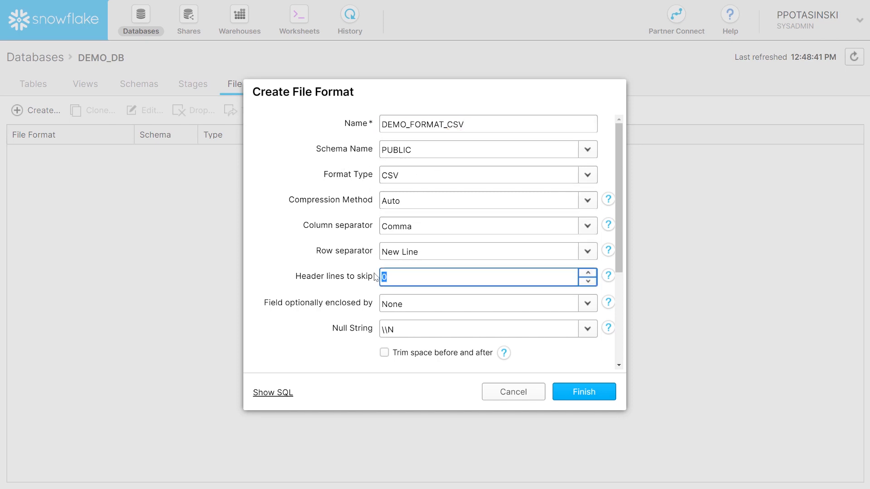
pyautogui.write('1')
pyautogui.click(406, 303)
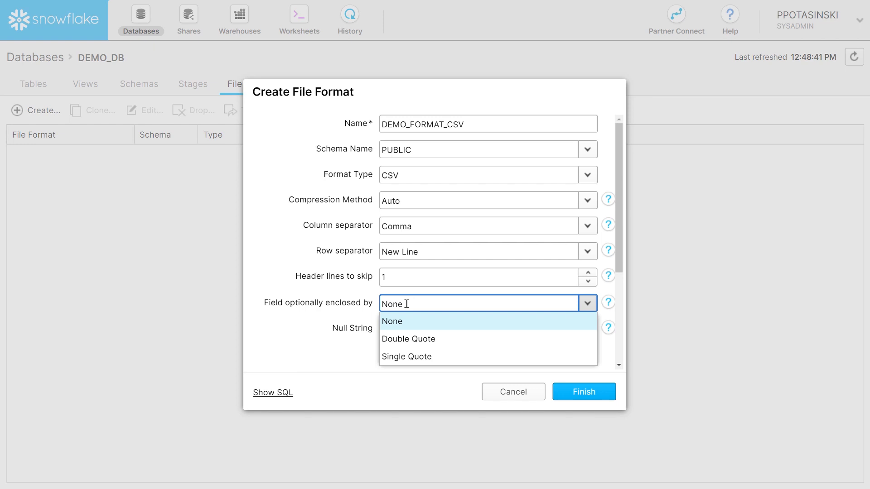
pyautogui.click(410, 339)
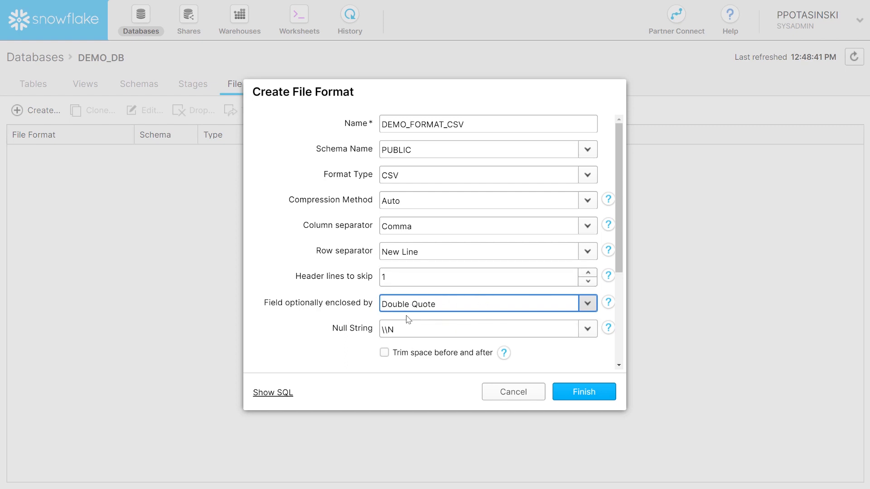
pyautogui.click(585, 394)
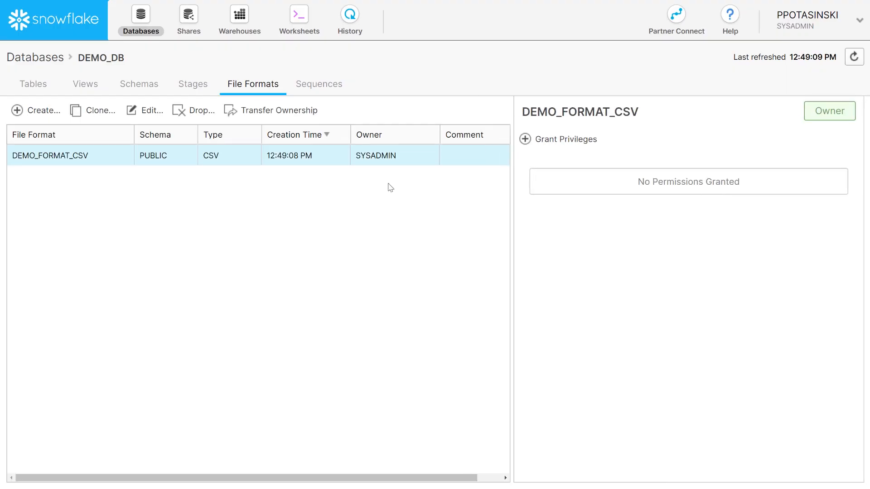
pyautogui.click(299, 16)
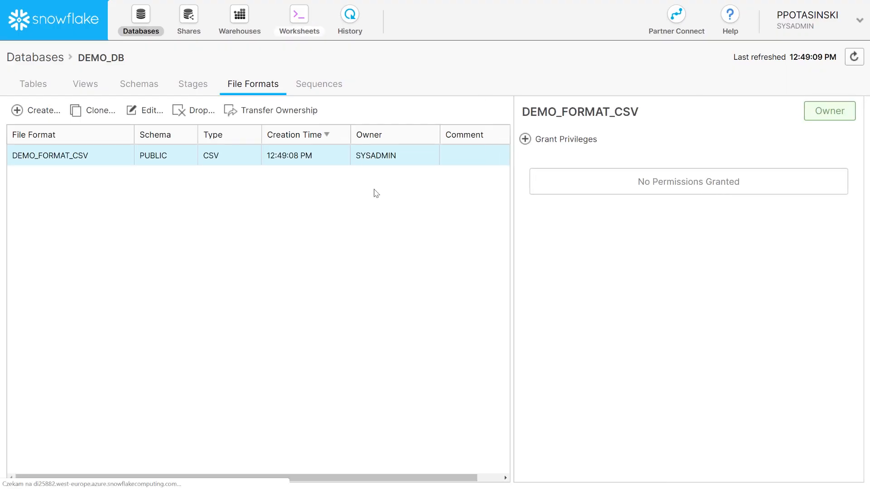
# - Delete the stray INVOICE_NO…COUNTRY column-header line from the worksheet
pyautogui.click(431, 183)
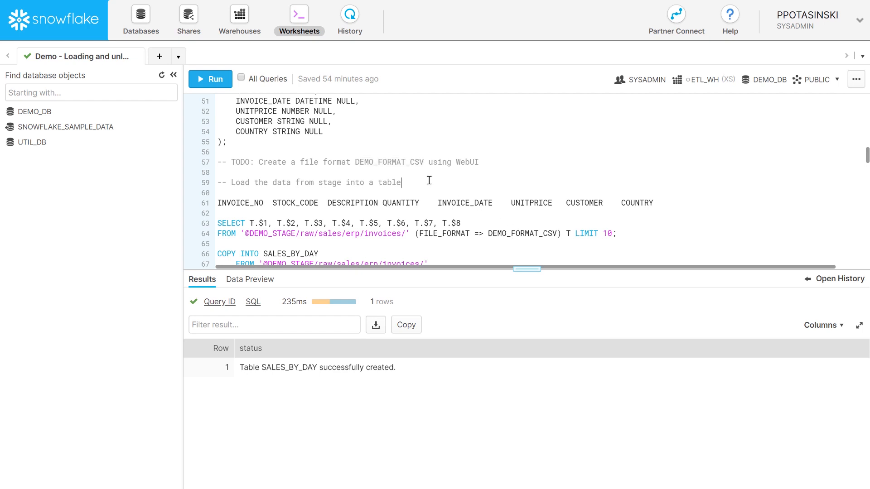
pyautogui.moveTo(237, 212); pyautogui.dragTo(215, 204)
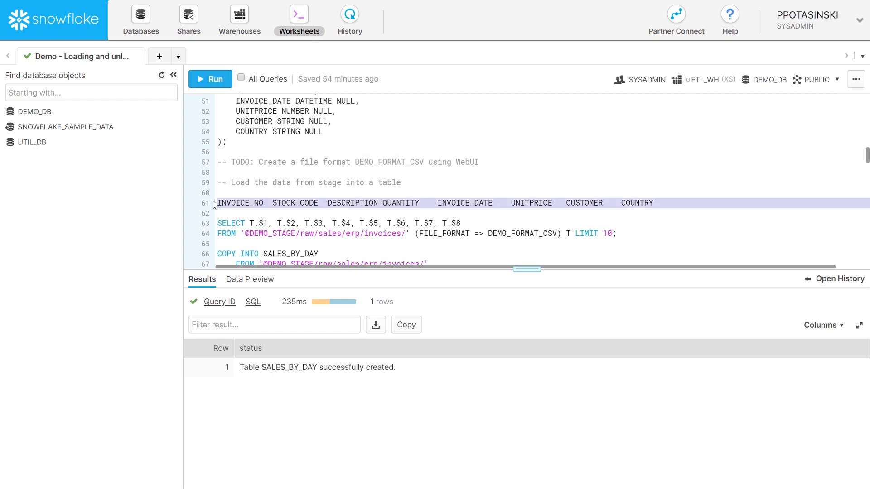
pyautogui.press('BackSpace')
pyautogui.press('BackSpace')
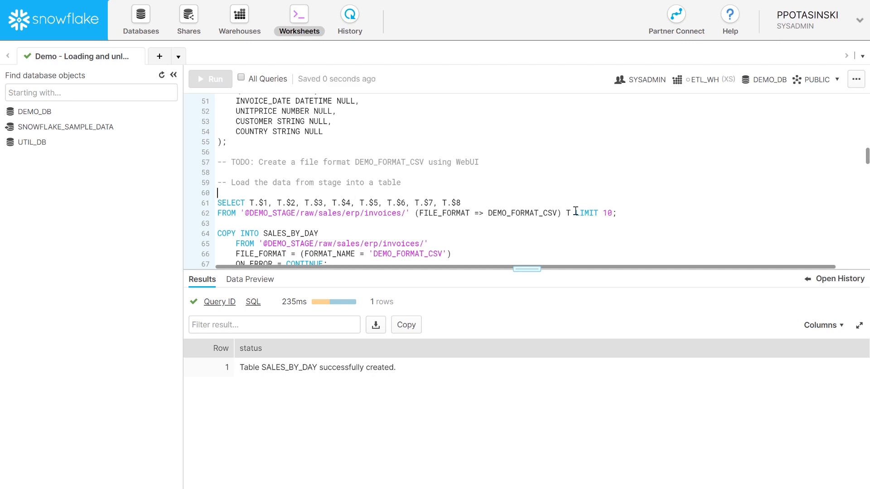
# - Preview 10 rows of the staged invoice files parsed with DEMO_FORMAT_CSV
pyautogui.moveTo(630, 213); pyautogui.dragTo(209, 207)
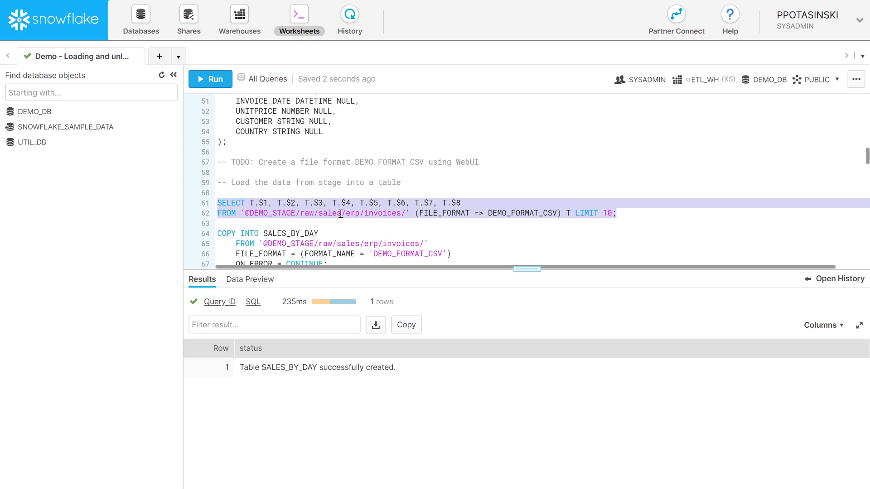
pyautogui.click(210, 79)
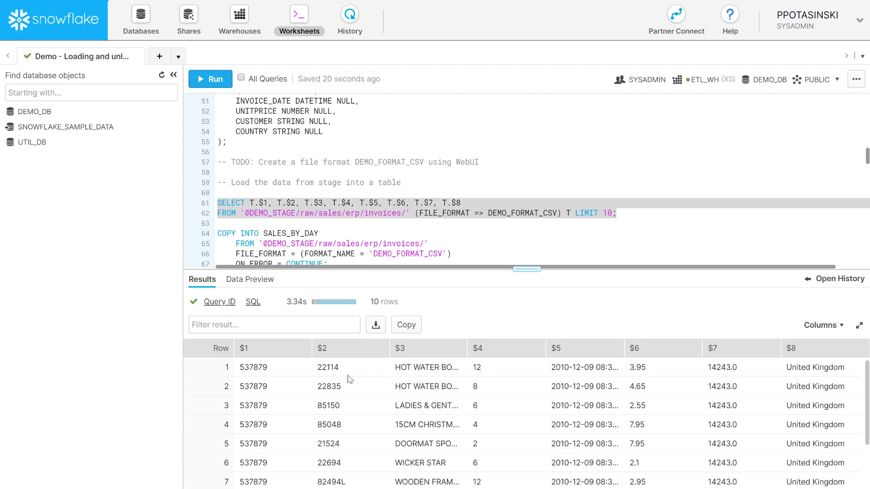
pyautogui.scroll(-1, 392, 229)
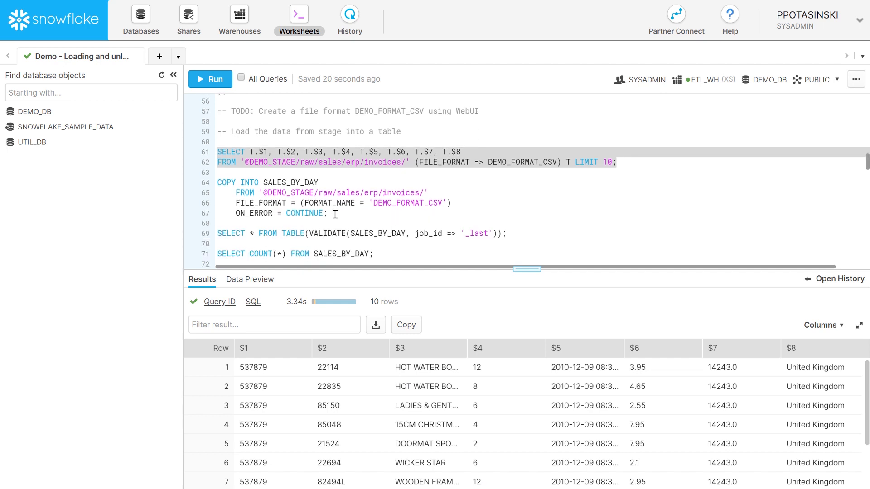
# - Walk through the COPY INTO statement: DEMO_STAGE, raw/sales/erp/invoices, DEMO_FORMAT_CSV and ON_ERROR CONTINUE
pyautogui.moveTo(334, 214); pyautogui.dragTo(215, 188)
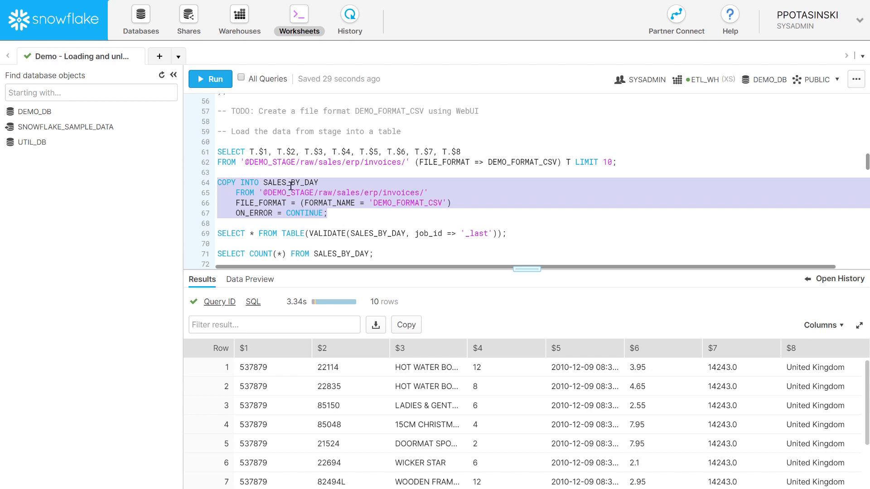
pyautogui.doubleClick(245, 193)
pyautogui.moveTo(263, 192); pyautogui.dragTo(419, 193)
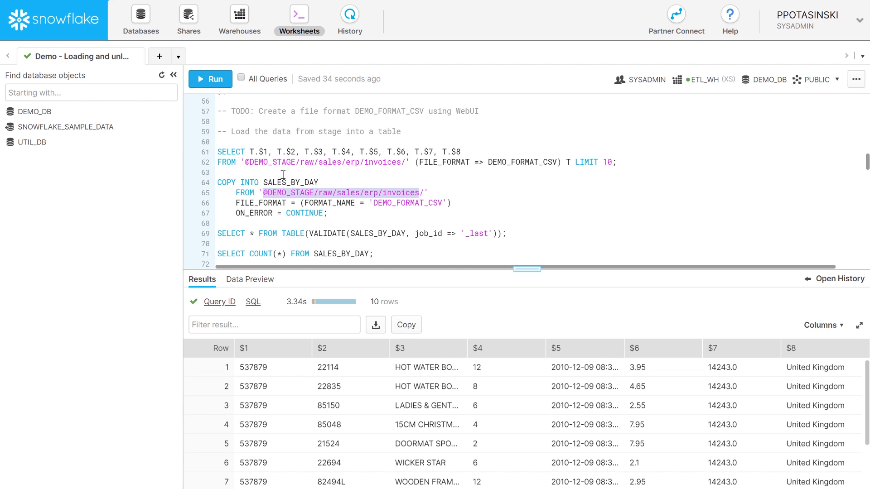
pyautogui.doubleClick(269, 193)
pyautogui.doubleClick(278, 192)
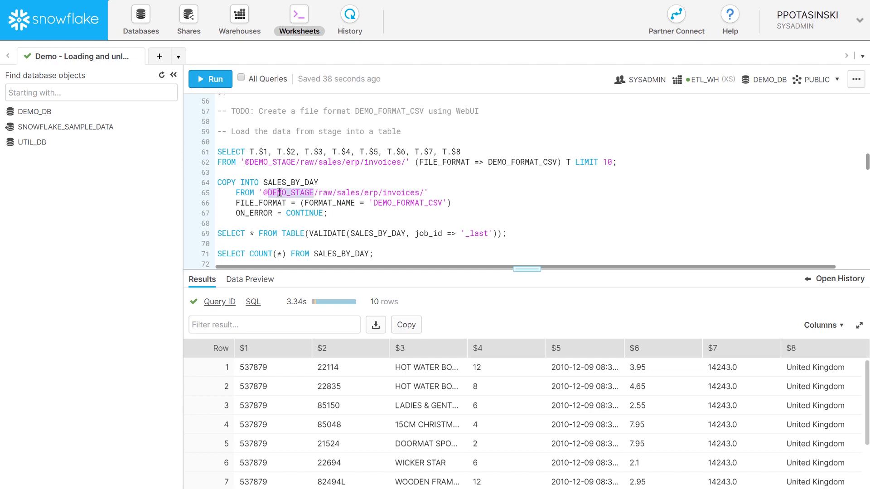
pyautogui.moveTo(319, 192); pyautogui.dragTo(423, 192)
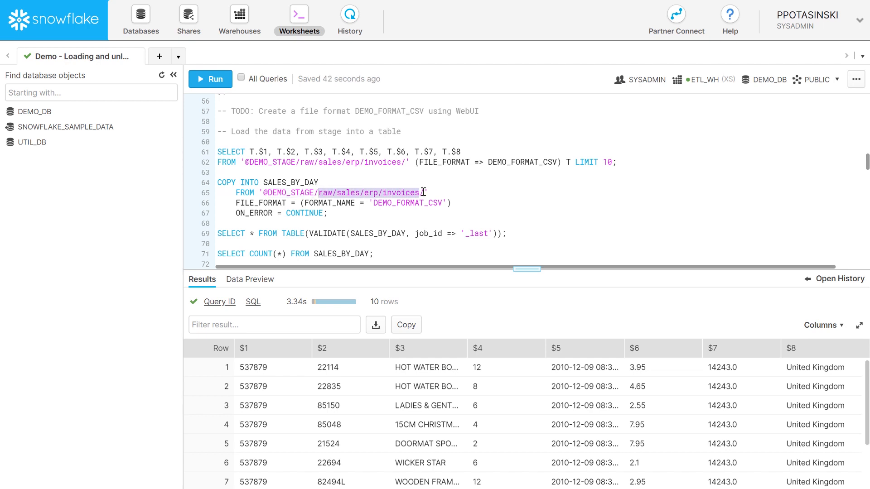
pyautogui.moveTo(373, 203); pyautogui.dragTo(441, 204)
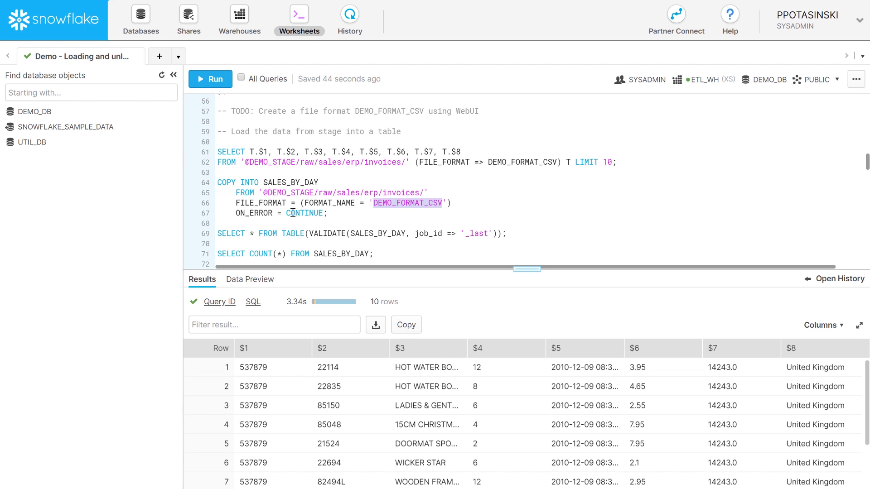
pyautogui.doubleClick(248, 212)
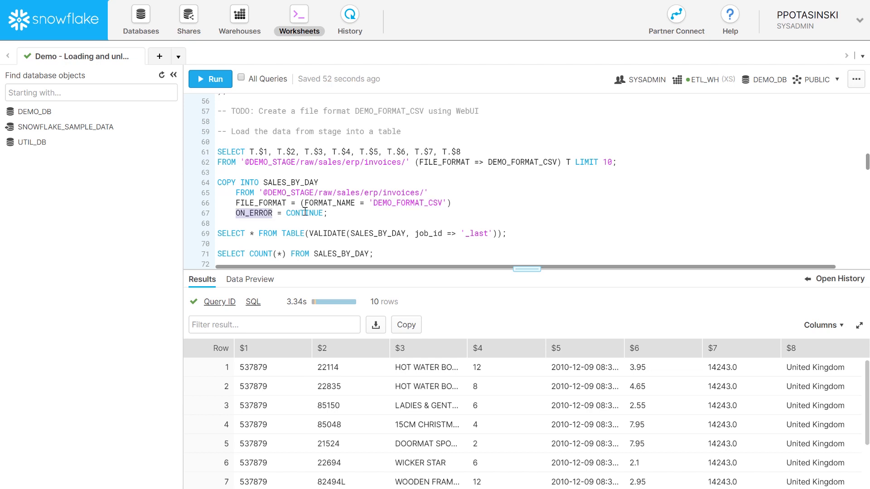
pyautogui.doubleClick(306, 212)
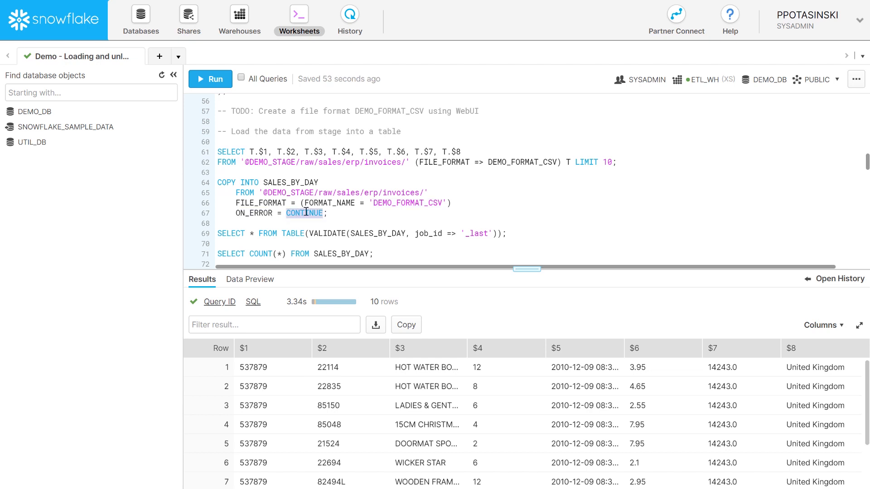
pyautogui.click(332, 210)
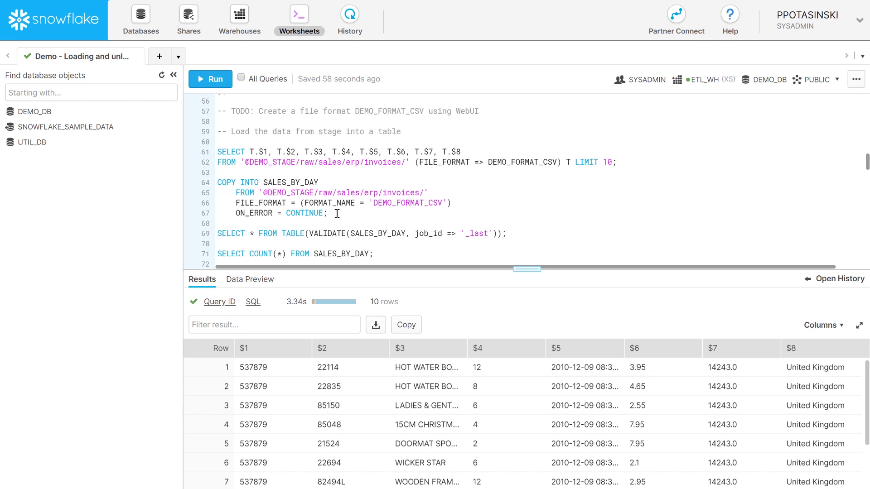
# - Run COPY INTO SALES_BY_DAY, loading 307 files, and select the VALIDATE query line
pyautogui.moveTo(337, 213); pyautogui.dragTo(217, 182)
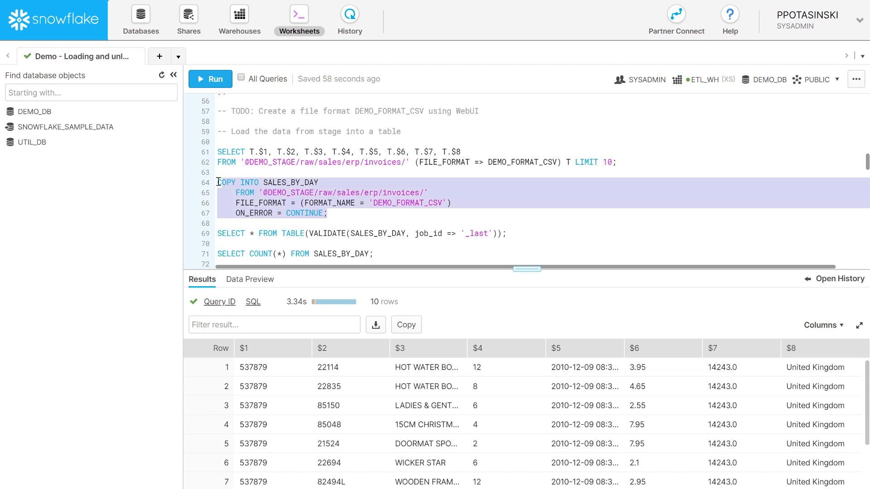
pyautogui.click(215, 80)
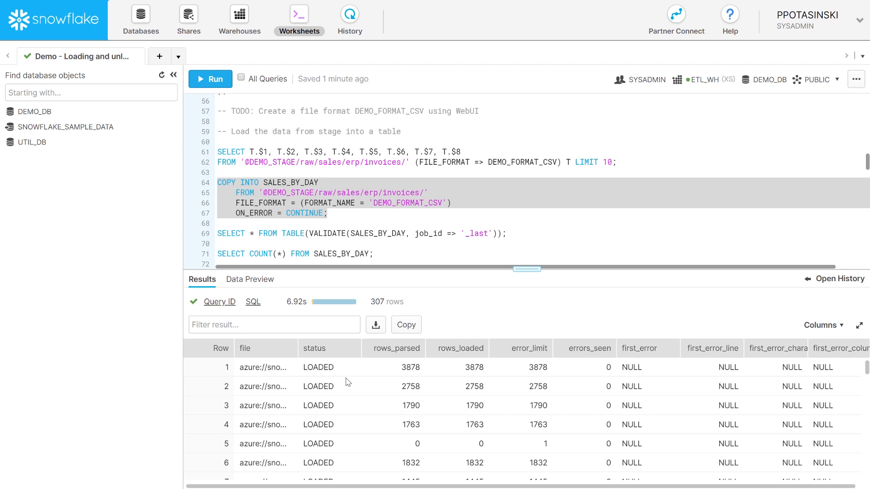
pyautogui.moveTo(297, 349); pyautogui.dragTo(314, 349)
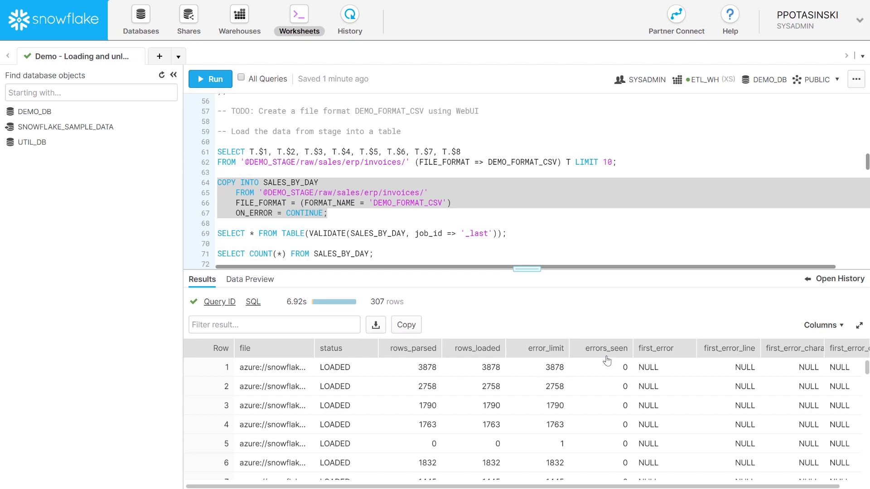
pyautogui.click(403, 231)
pyautogui.press('End')
pyautogui.moveTo(506, 233); pyautogui.dragTo(216, 233)
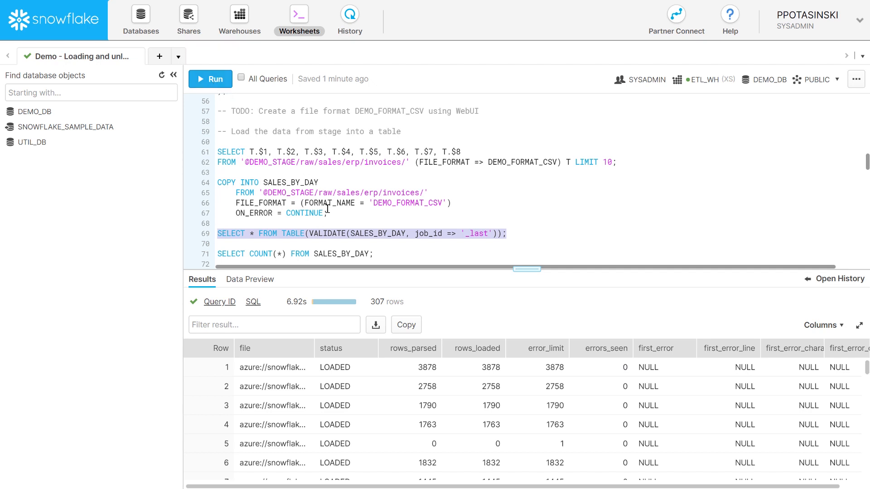
# - Run VALIDATE on the last load, showing 3108 timestamp errors such as '12/1/2010 8:26'
pyautogui.click(302, 233)
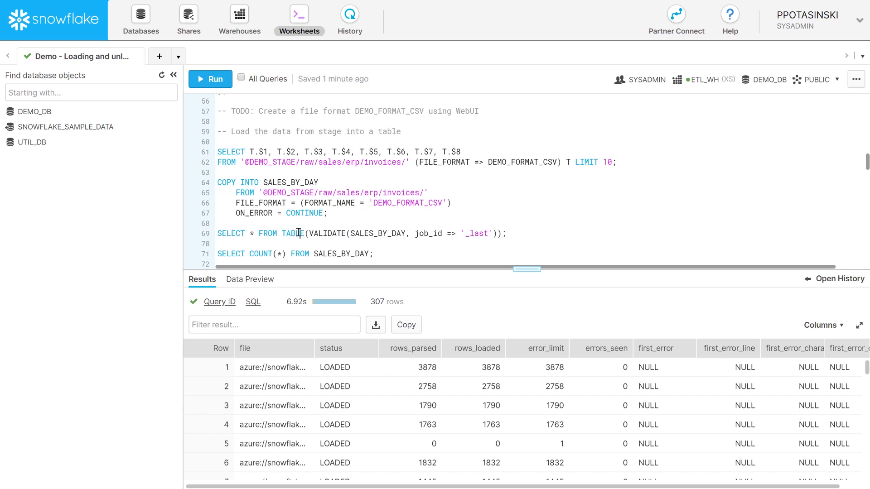
pyautogui.doubleClick(325, 233)
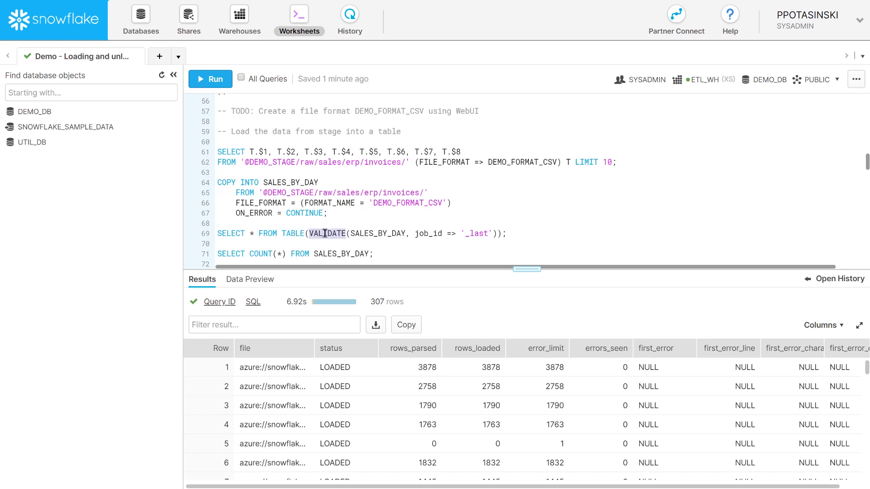
pyautogui.moveTo(510, 233); pyautogui.dragTo(217, 233)
pyautogui.click(211, 80)
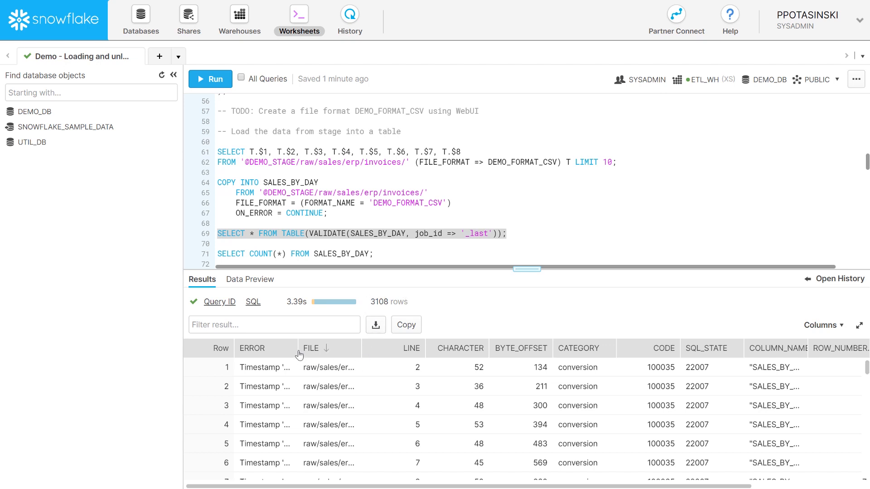
pyautogui.moveTo(299, 355); pyautogui.dragTo(367, 351)
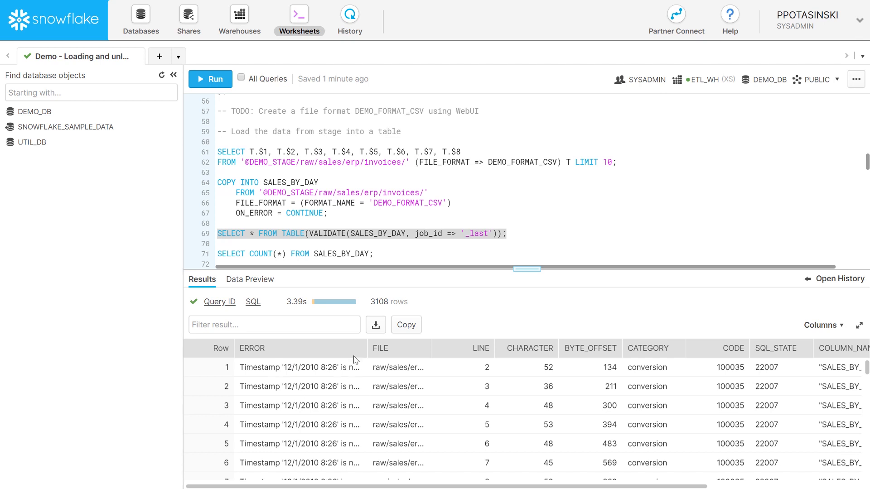
# - Count the rows in SALES_BY_DAY, which returns 538801
pyautogui.scroll(-2, 447, 203)
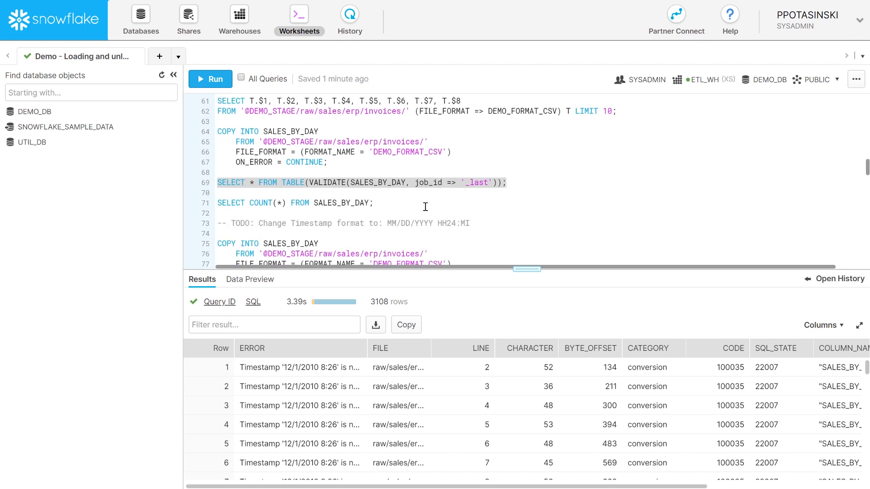
pyautogui.click(388, 203)
pyautogui.moveTo(373, 202); pyautogui.dragTo(219, 195)
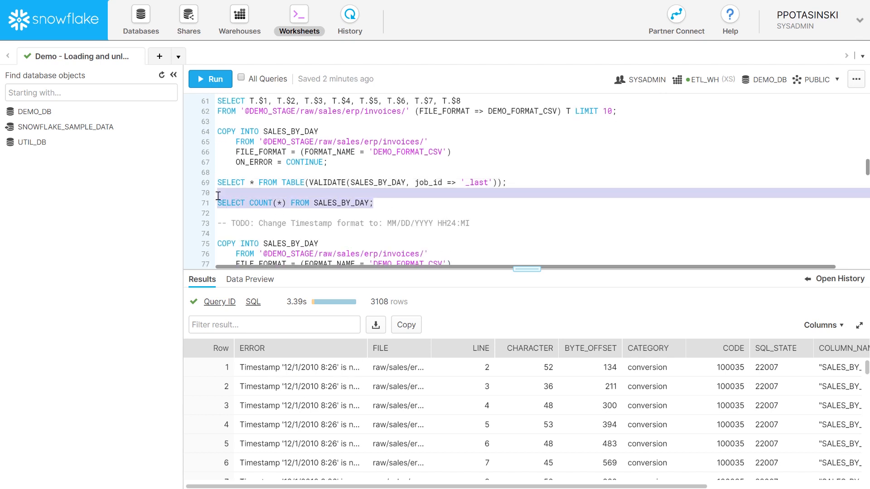
pyautogui.click(202, 81)
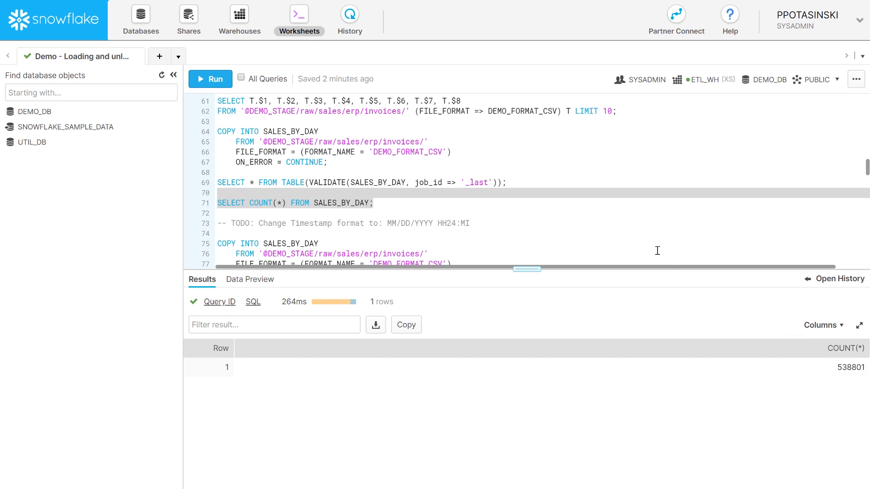
# - Select the MM/DD/YYYY HH24:MI timestamp format from the comment, then go to DEMO_DB's objects
pyautogui.scroll(-2, 494, 201)
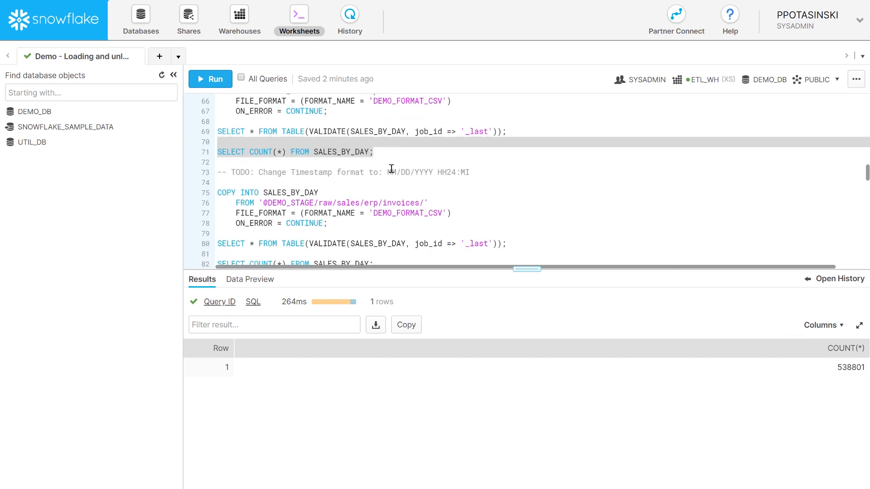
pyautogui.moveTo(388, 171); pyautogui.dragTo(469, 173)
pyautogui.hotkey('ctrl', 'c')
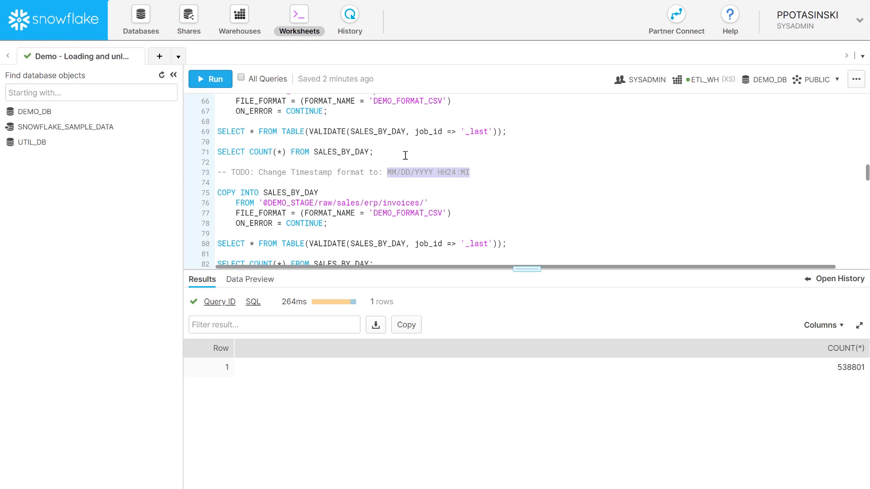
pyautogui.click(144, 30)
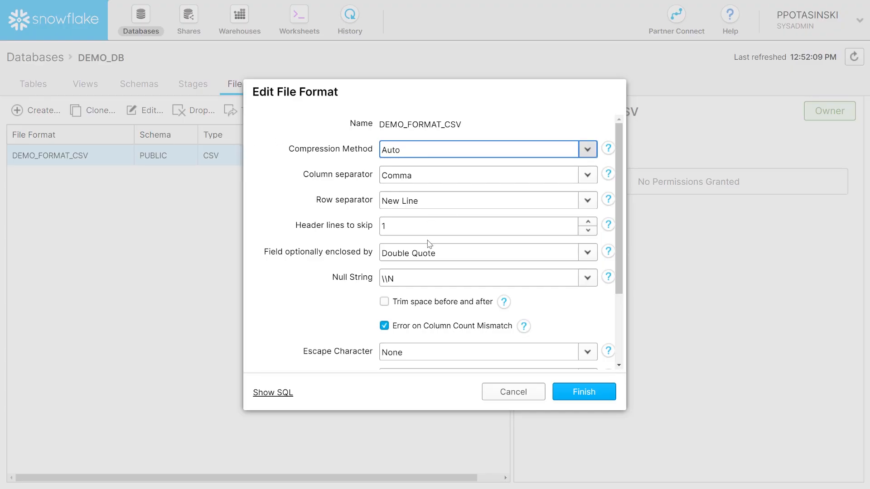
# - Set DEMO_FORMAT_CSV's timestamp format to custom MM/DD/YYYY HH24:MI and save it
pyautogui.scroll(-4, 428, 243)
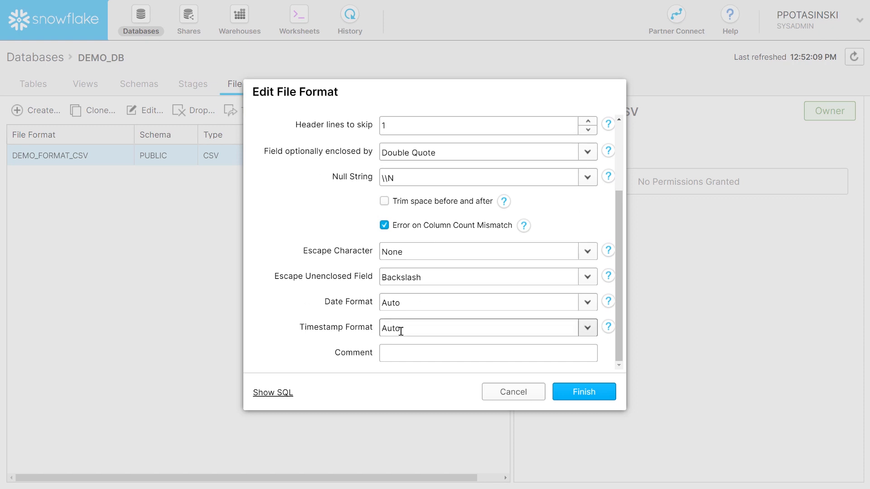
pyautogui.click(587, 328)
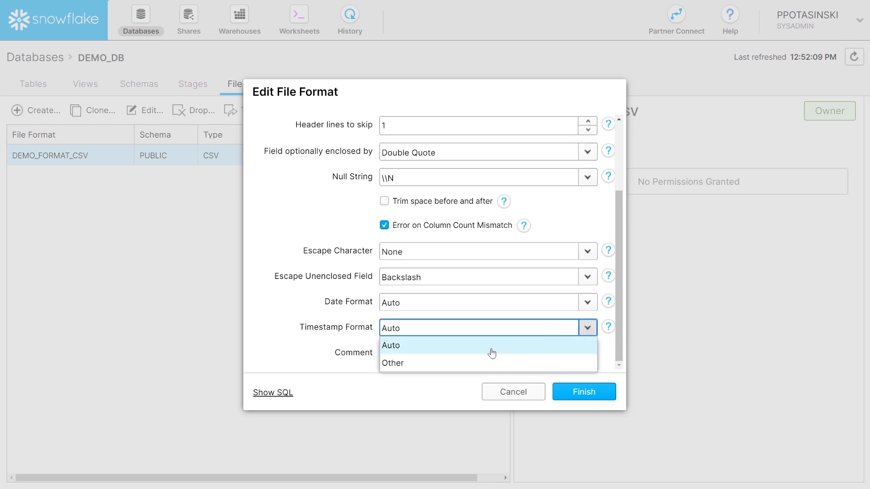
pyautogui.click(449, 362)
pyautogui.hotkey('ctrl', 'v')
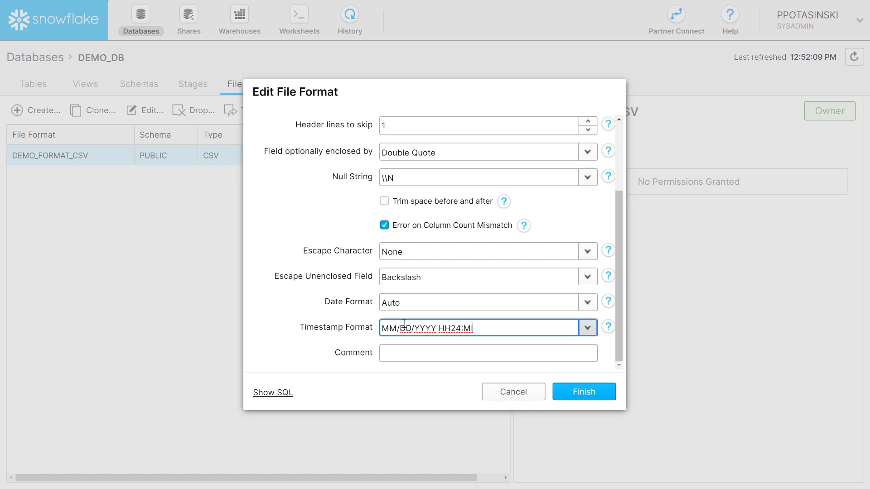
pyautogui.click(584, 392)
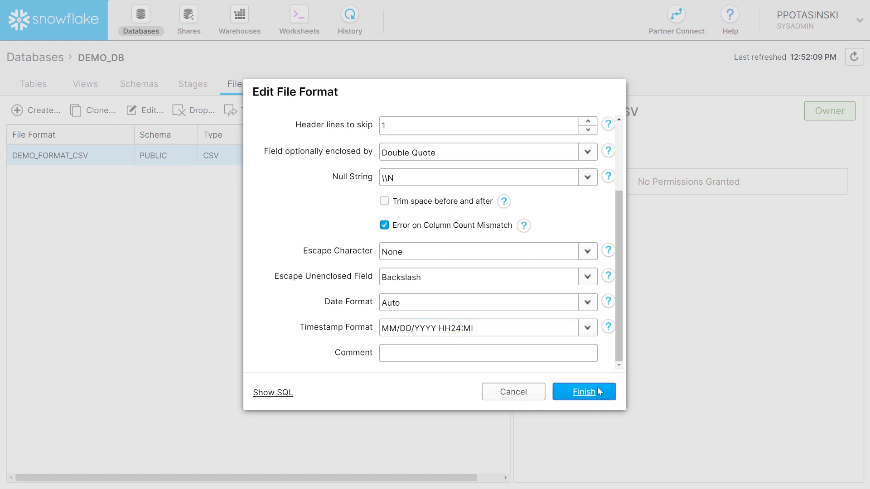
pyautogui.click(297, 16)
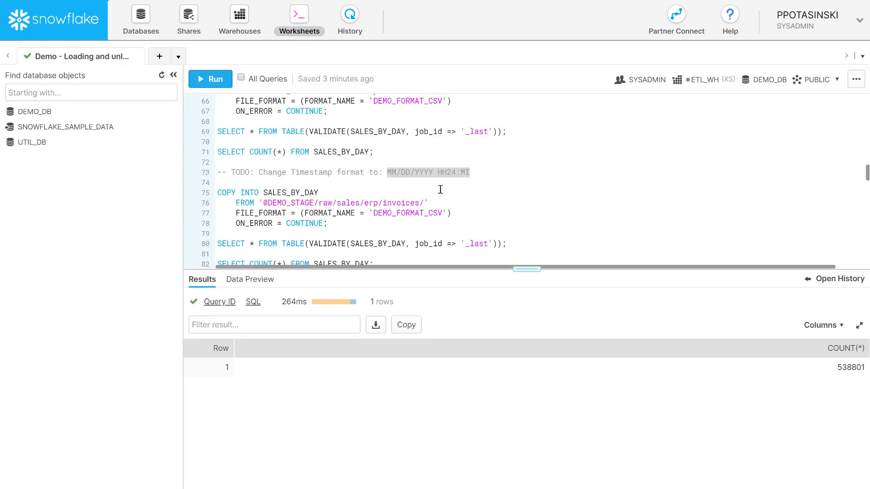
# - Rerun COPY INTO SALES_BY_DAY, loading 3108 of 3108 rows with 0 errors, then select the validation query
pyautogui.moveTo(327, 223); pyautogui.dragTo(202, 194)
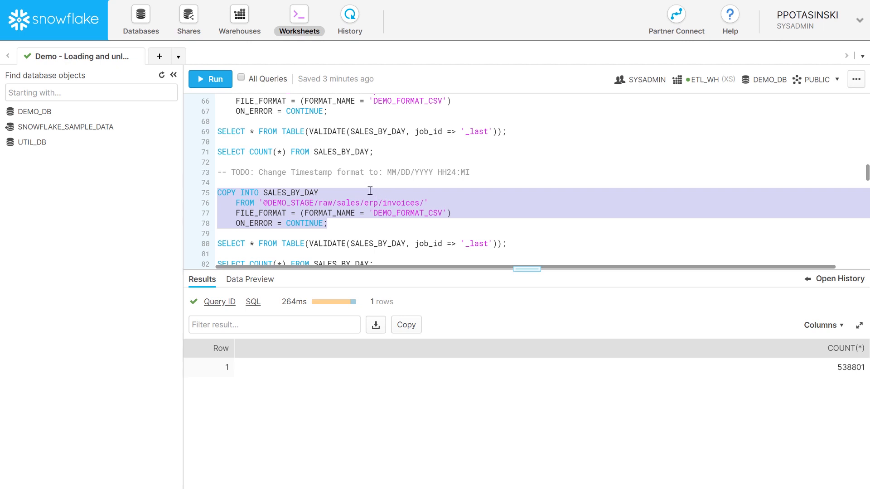
pyautogui.click(209, 80)
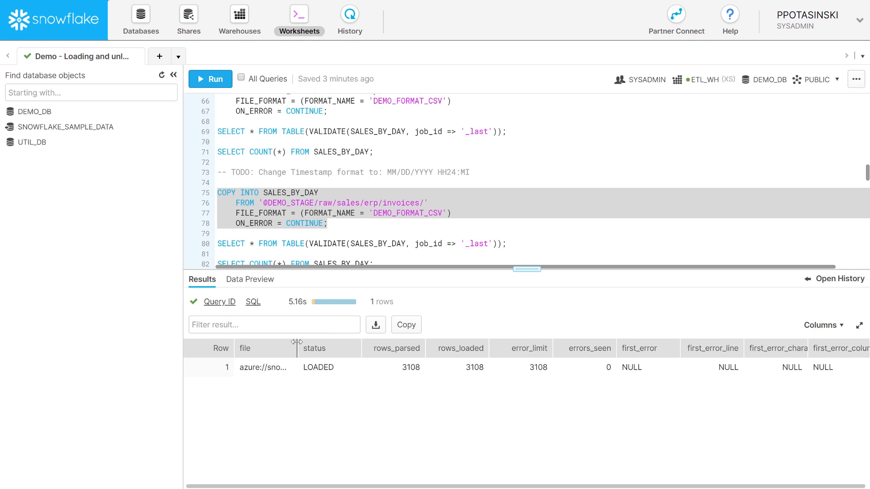
pyautogui.moveTo(297, 342); pyautogui.dragTo(324, 342)
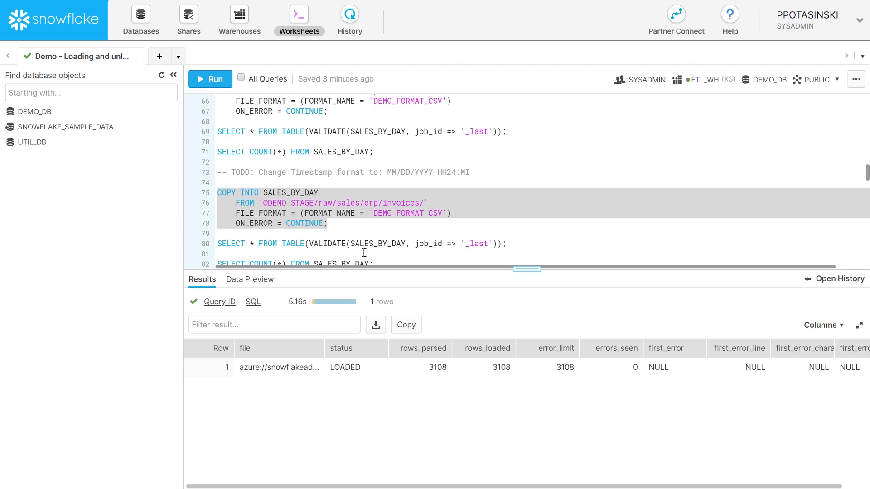
pyautogui.click(344, 225)
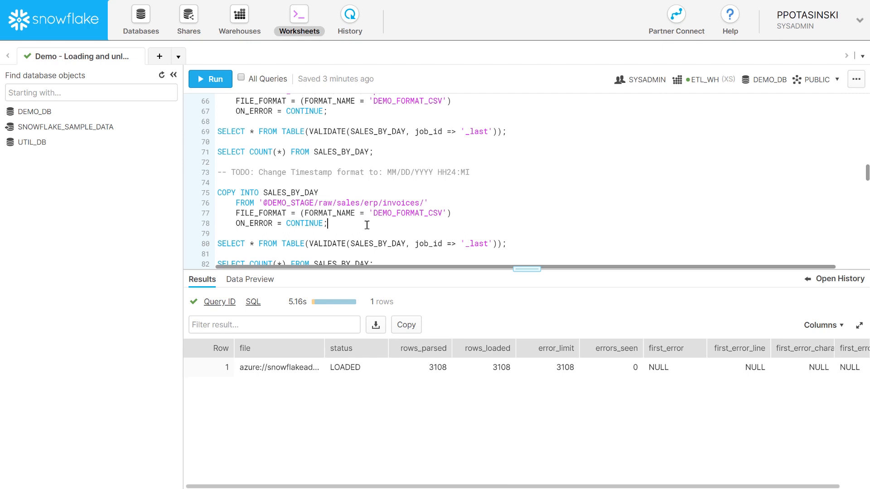
pyautogui.click(516, 244)
pyautogui.moveTo(516, 243); pyautogui.dragTo(218, 245)
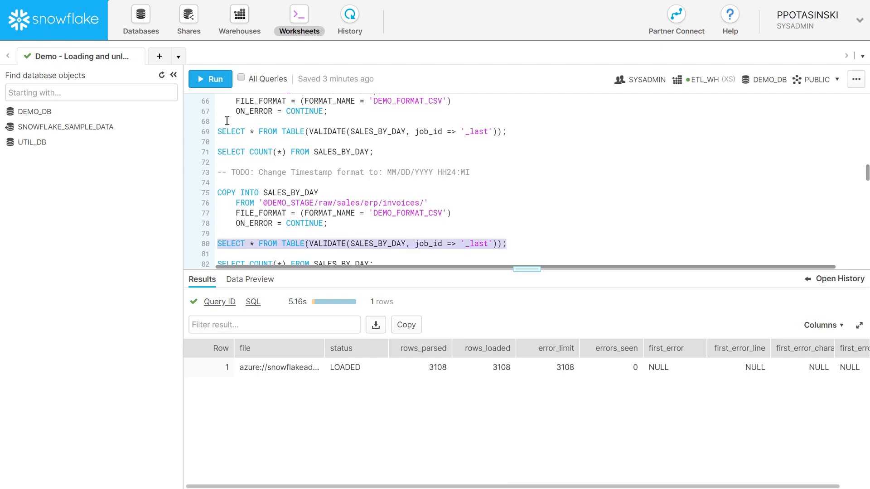
# - Run the load validation and count SALES_BY_DAY at 541909 rows
pyautogui.click(206, 79)
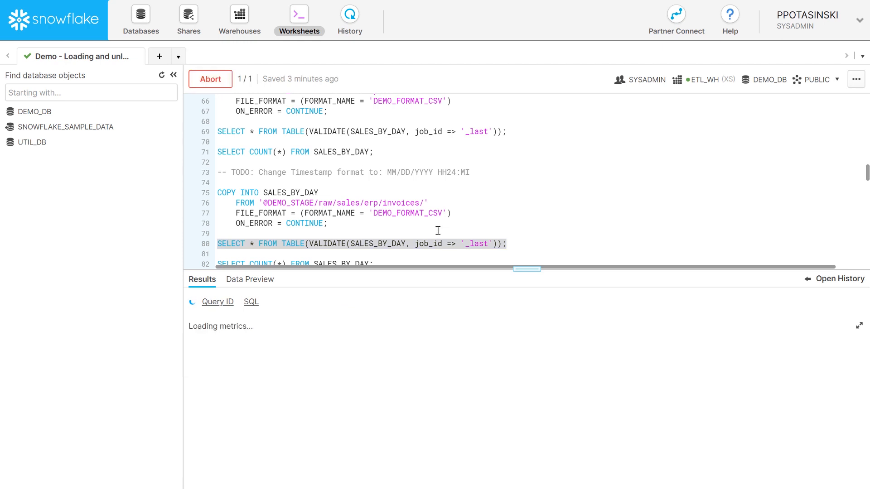
pyautogui.scroll(-1, 438, 212)
pyautogui.click(316, 213)
pyautogui.moveTo(373, 213); pyautogui.dragTo(213, 214)
pyautogui.click(211, 79)
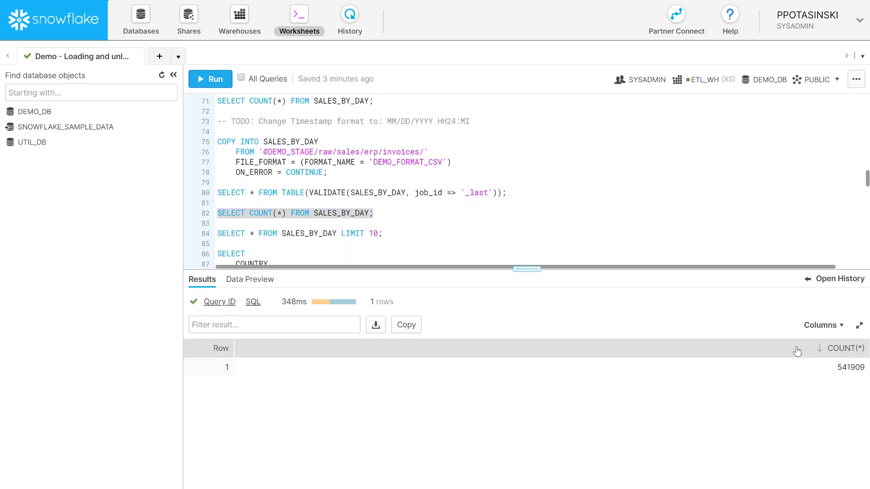
pyautogui.moveTo(805, 334); pyautogui.dragTo(867, 376)
pyautogui.press('Escape')
# - List the first 10 rows of SALES_BY_DAY and select the monthly invoice count query
pyautogui.moveTo(410, 234); pyautogui.dragTo(217, 233)
pyautogui.click(206, 79)
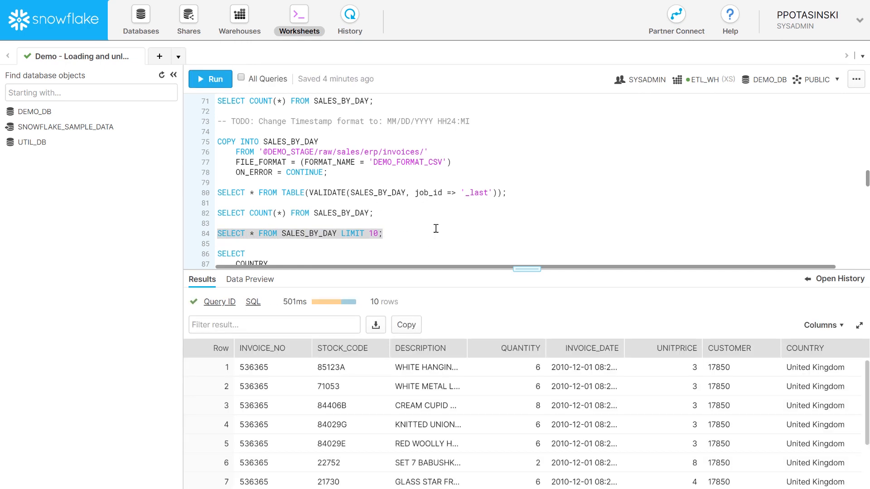
pyautogui.scroll(-5, 433, 228)
pyautogui.moveTo(335, 214); pyautogui.dragTo(210, 156)
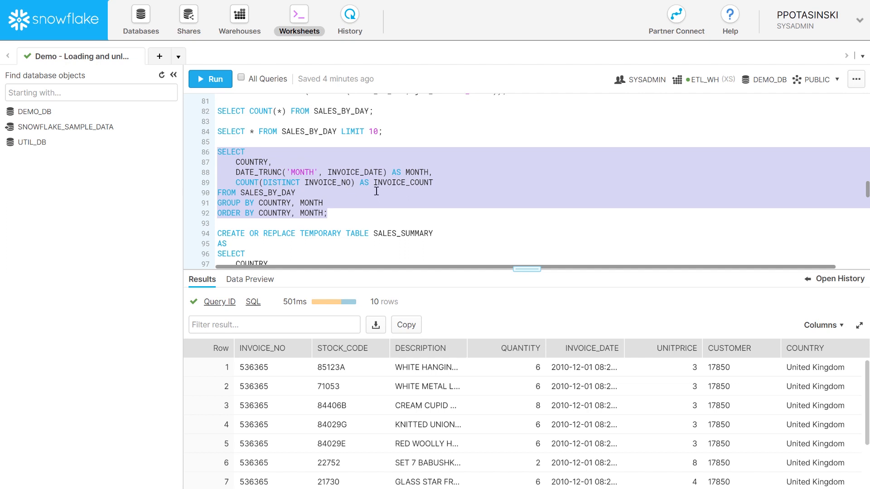
# - Run the COUNTRY/MONTH invoice count query over SALES_BY_DAY, returning 314 rows of INVOICE_COUNT
pyautogui.doubleClick(254, 164)
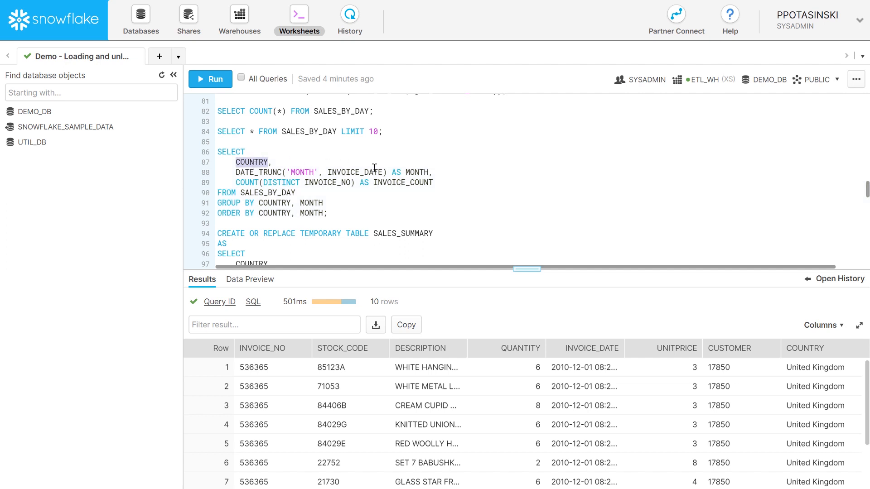
pyautogui.doubleClick(417, 172)
pyautogui.doubleClick(395, 183)
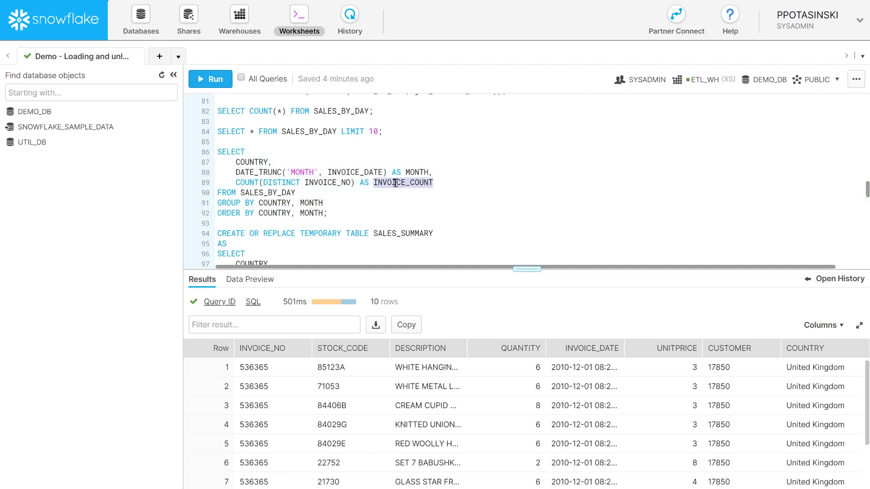
pyautogui.moveTo(327, 213); pyautogui.dragTo(216, 152)
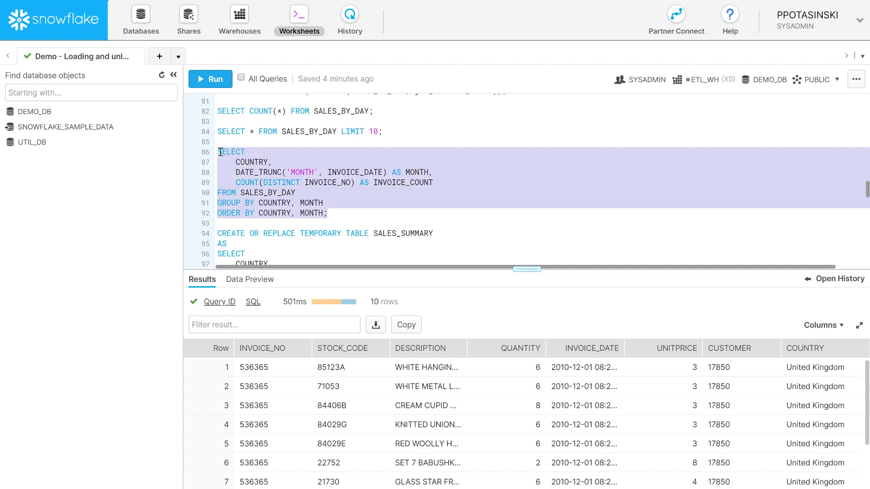
pyautogui.click(210, 81)
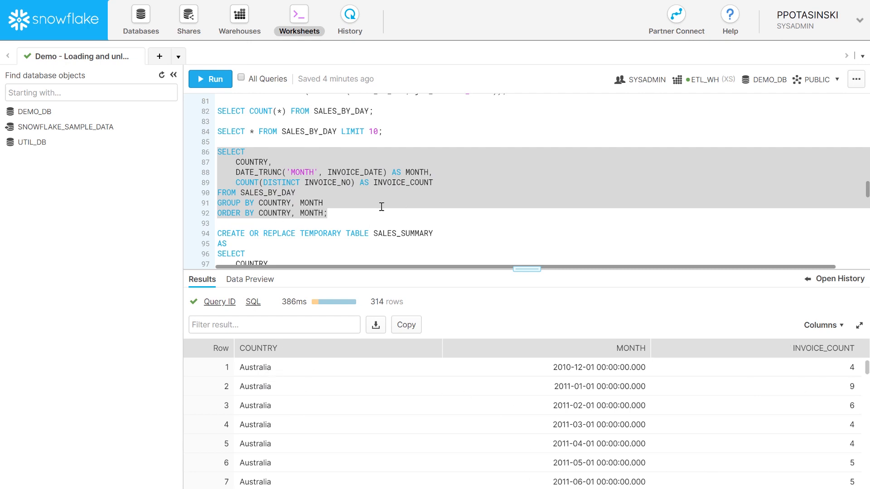
pyautogui.scroll(-2, 385, 201)
pyautogui.scroll(-2, 388, 200)
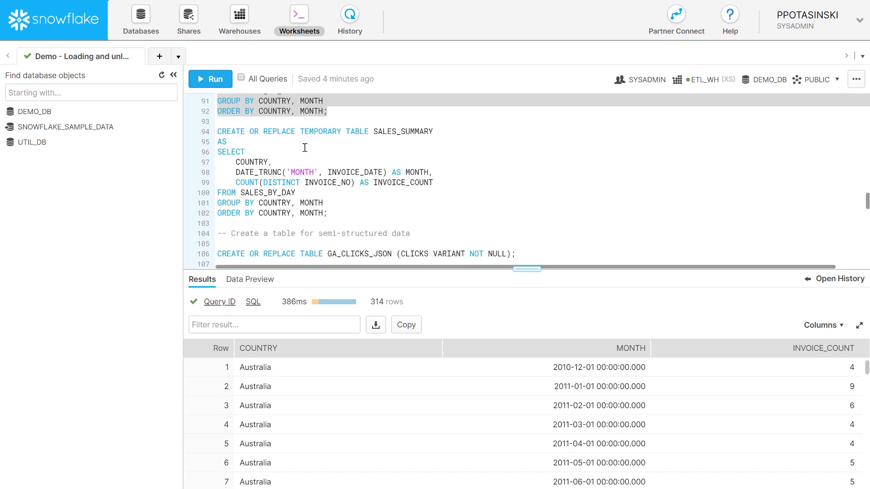
# - Create the temporary SALES_SUMMARY table and the GA_CLICKS_JSON table with a VARIANT CLICKS column
pyautogui.moveTo(332, 216); pyautogui.dragTo(221, 133)
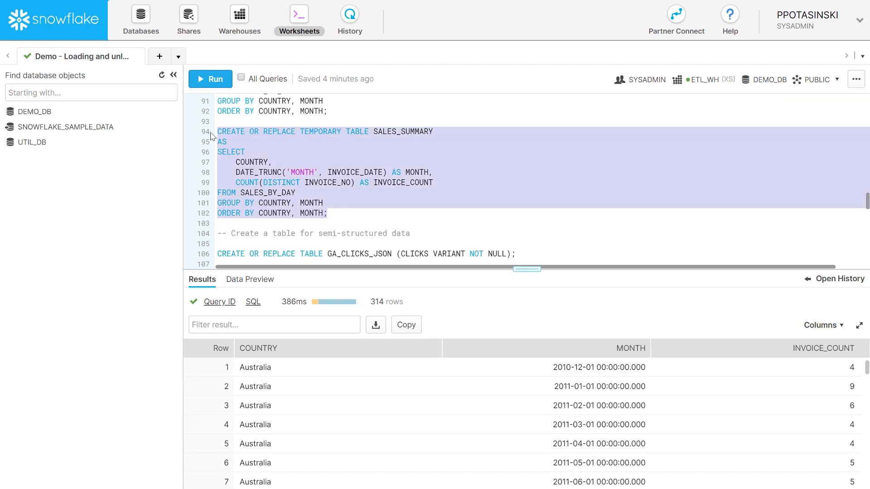
pyautogui.click(228, 86)
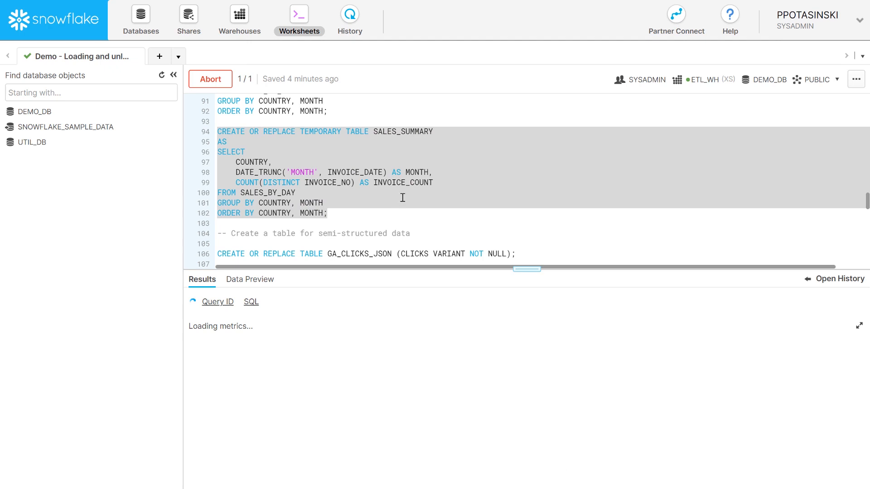
pyautogui.scroll(-1, 409, 191)
pyautogui.scroll(-1, 409, 190)
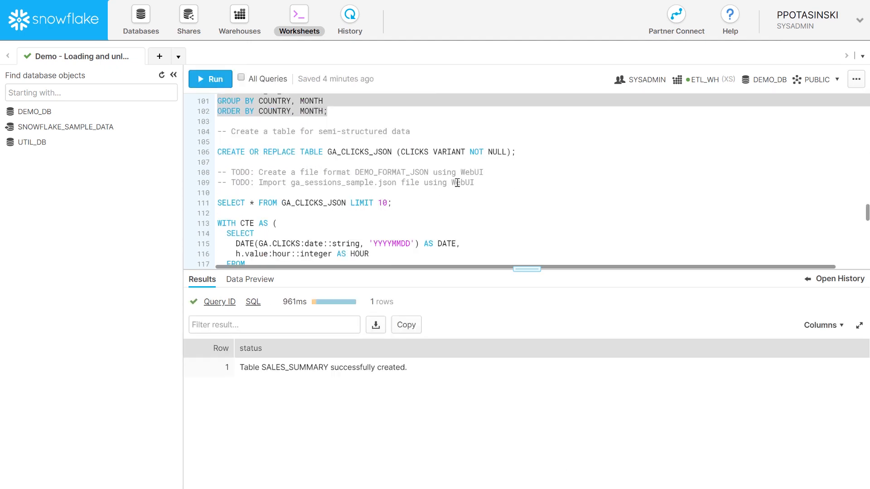
pyautogui.moveTo(516, 151); pyautogui.dragTo(217, 153)
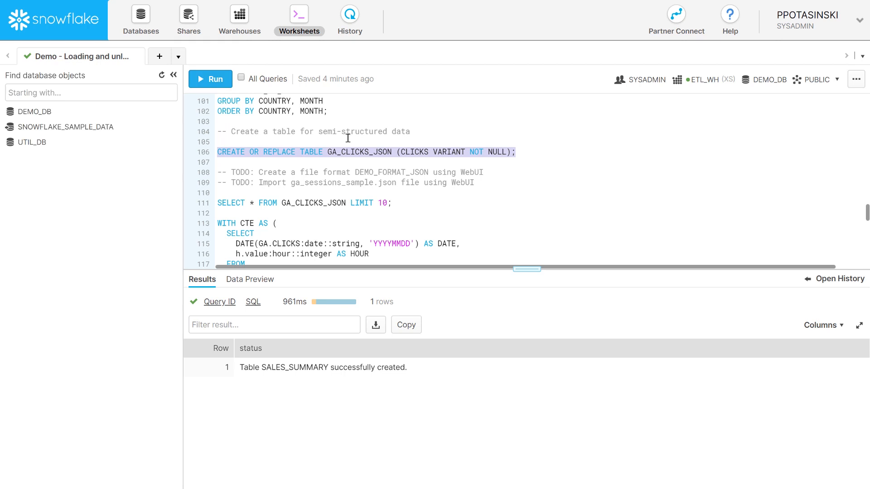
pyautogui.click(205, 79)
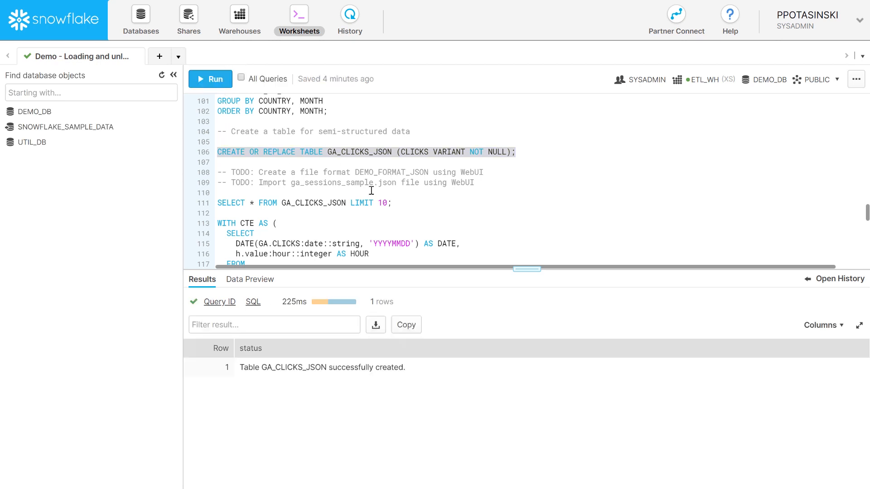
# - Create a file format named DEMO_FORMAT_JSON with format type JSON, then return to the worksheet
pyautogui.doubleClick(381, 173)
pyautogui.hotkey('ctrl', 'c')
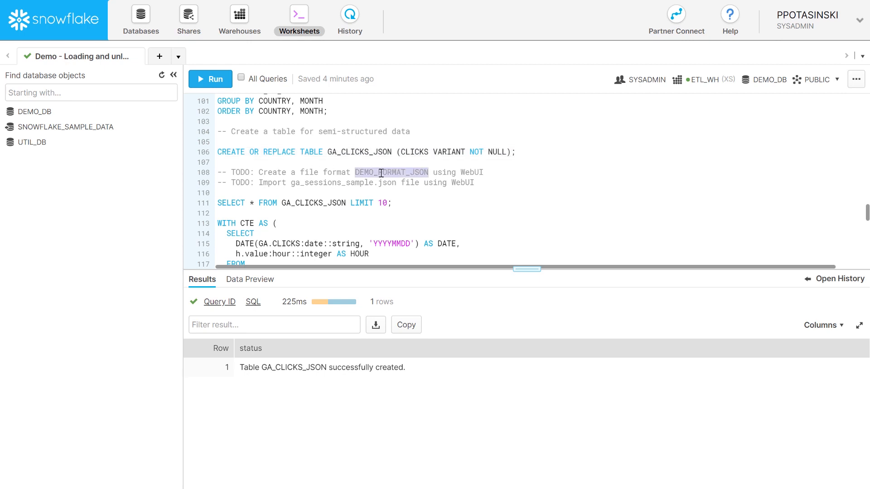
pyautogui.click(147, 30)
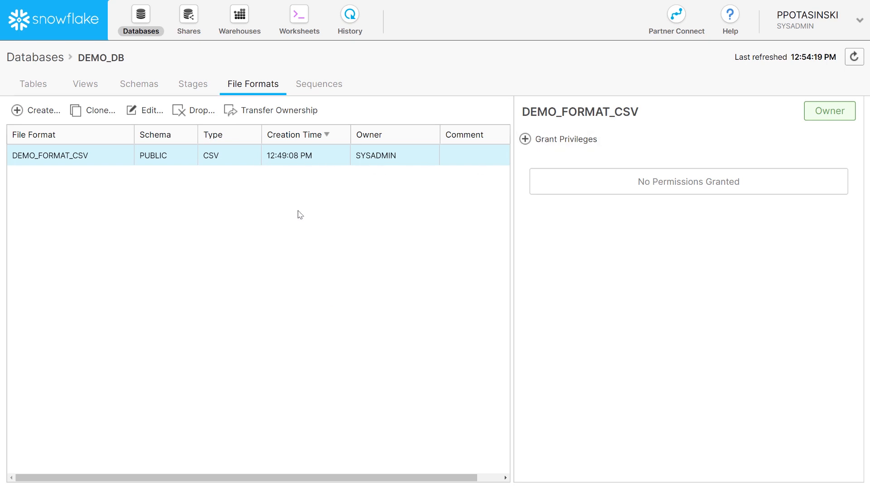
pyautogui.click(39, 112)
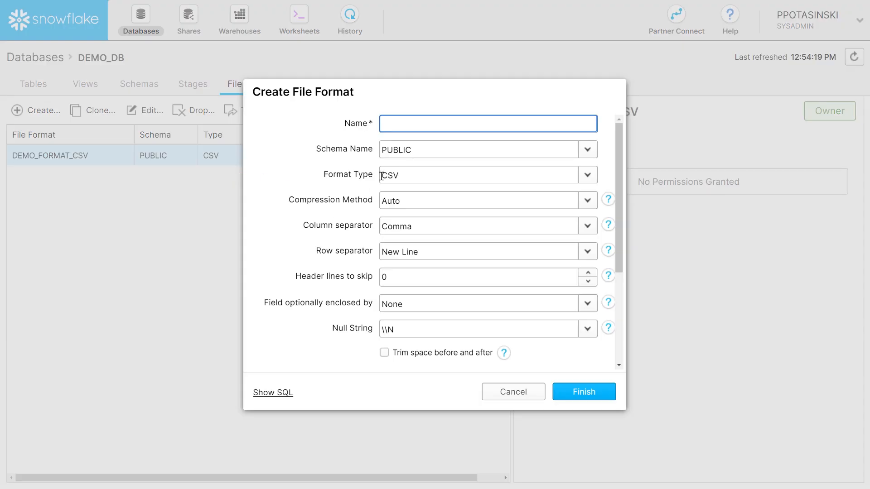
pyautogui.hotkey('ctrl', 'v')
pyautogui.click(417, 176)
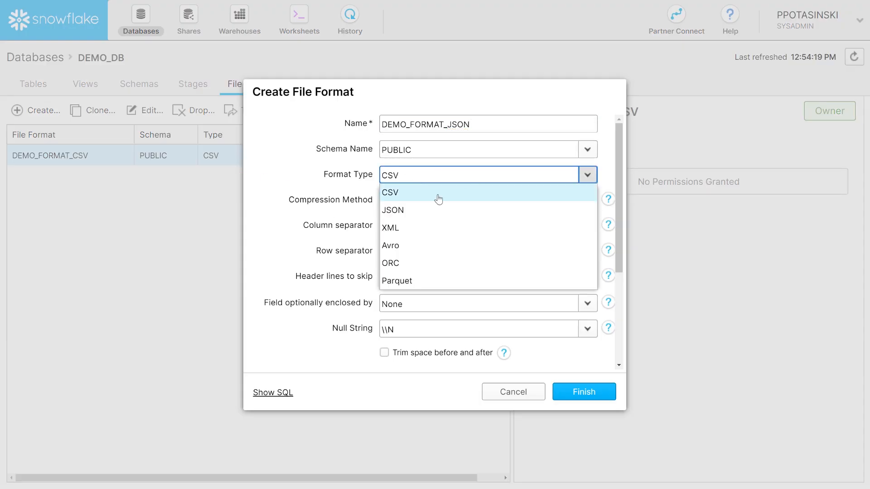
pyautogui.click(445, 212)
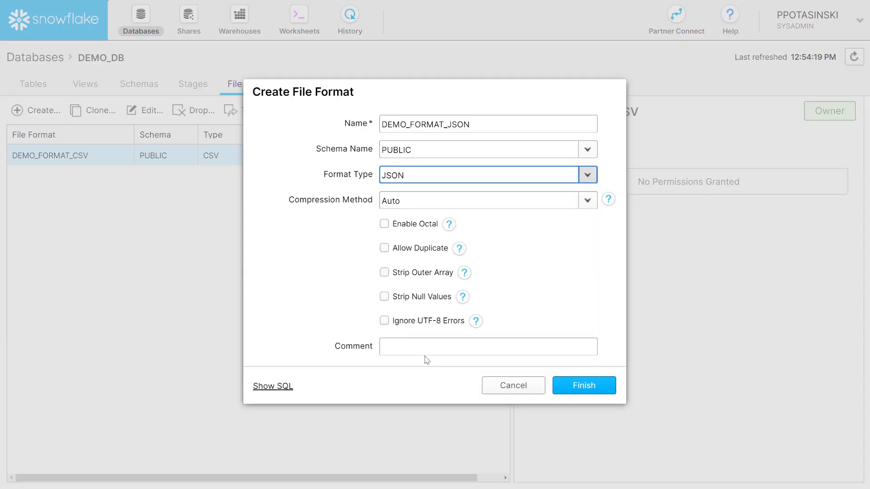
pyautogui.click(576, 389)
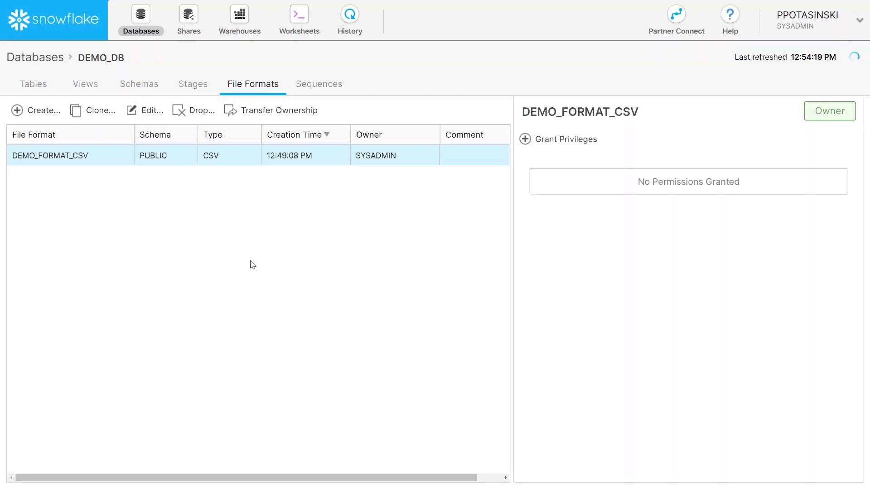
pyautogui.click(294, 30)
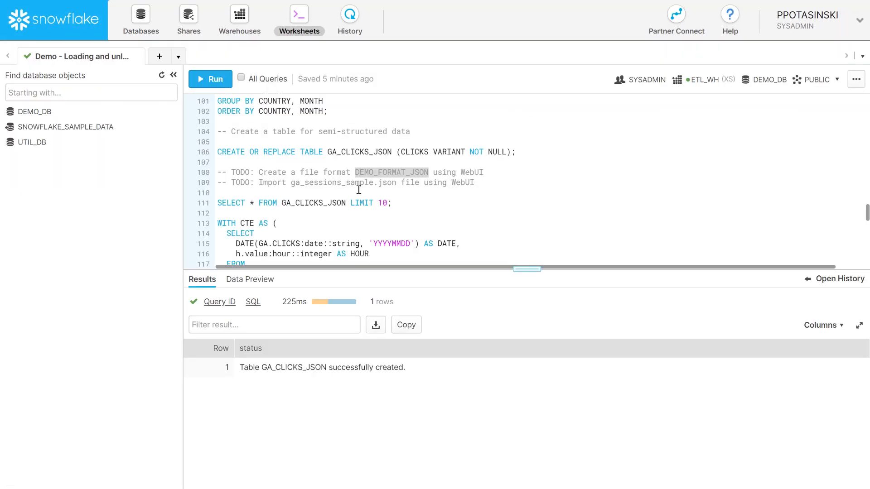
# - Open ga_sessions_sample.json from File Explorer's Temp folder with Notepad++
pyautogui.click(302, 161)
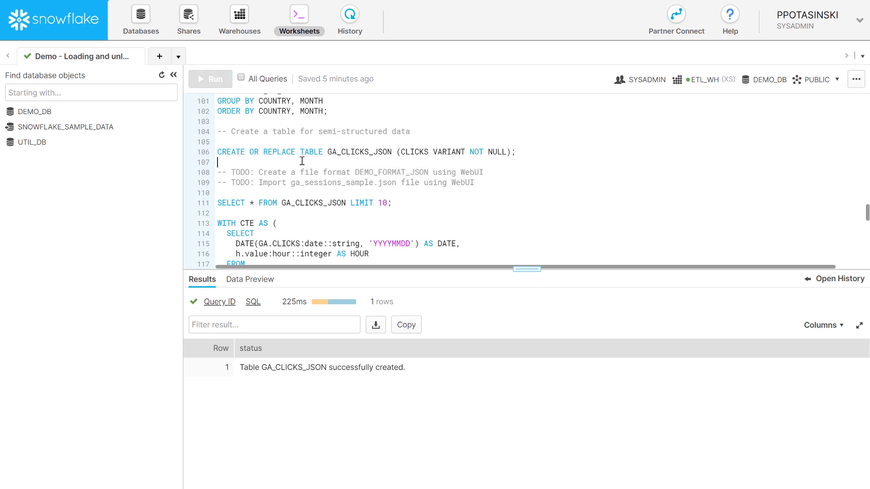
pyautogui.hotkey('alt', 'Tab')
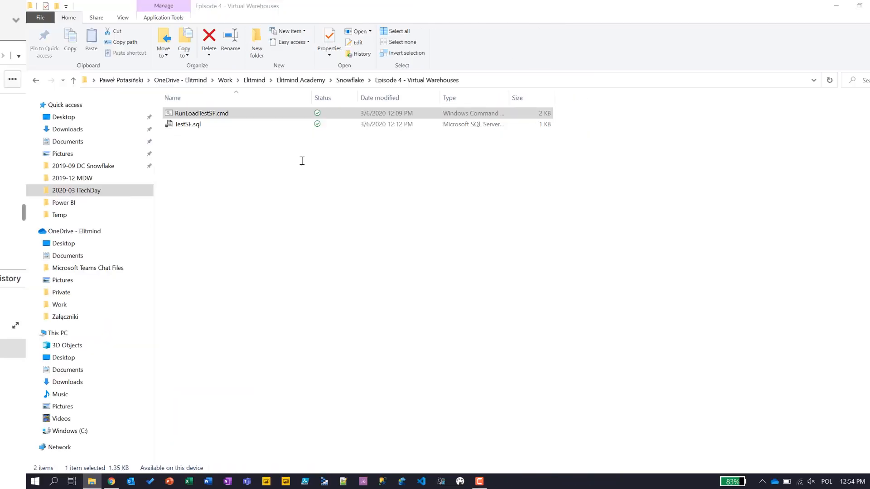
pyautogui.click(31, 215)
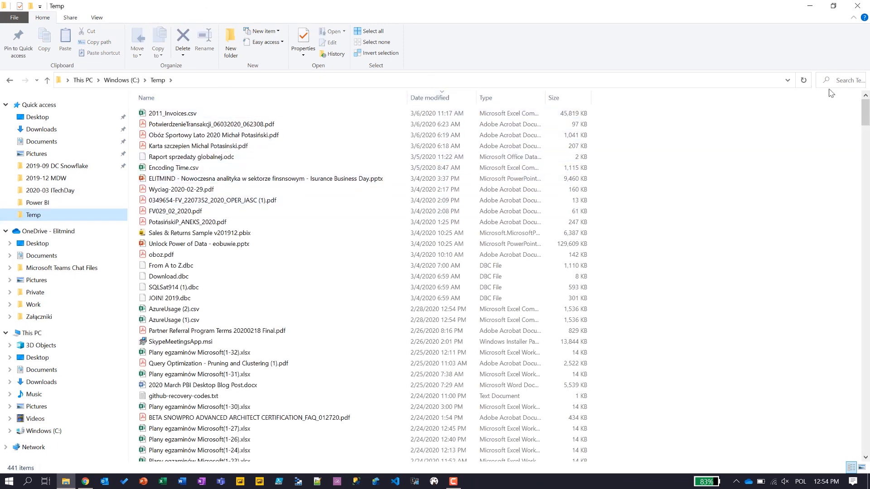
pyautogui.click(844, 86)
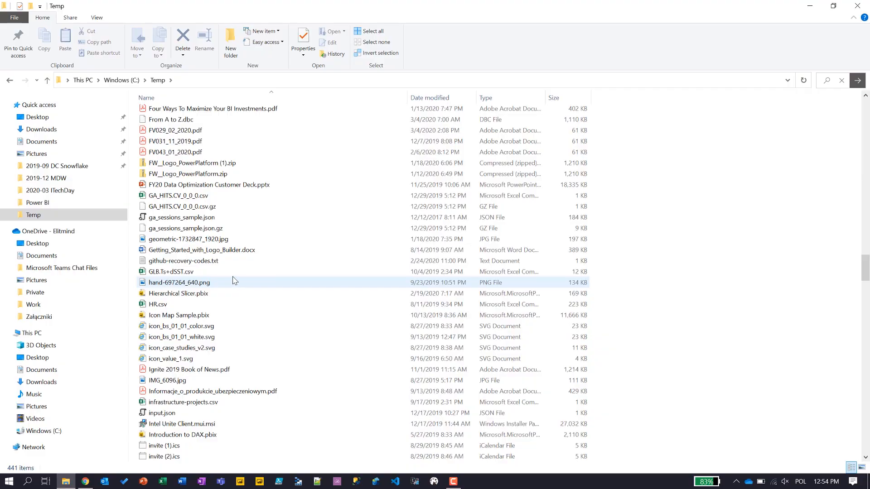
pyautogui.click(188, 219)
pyautogui.rightClick(189, 220)
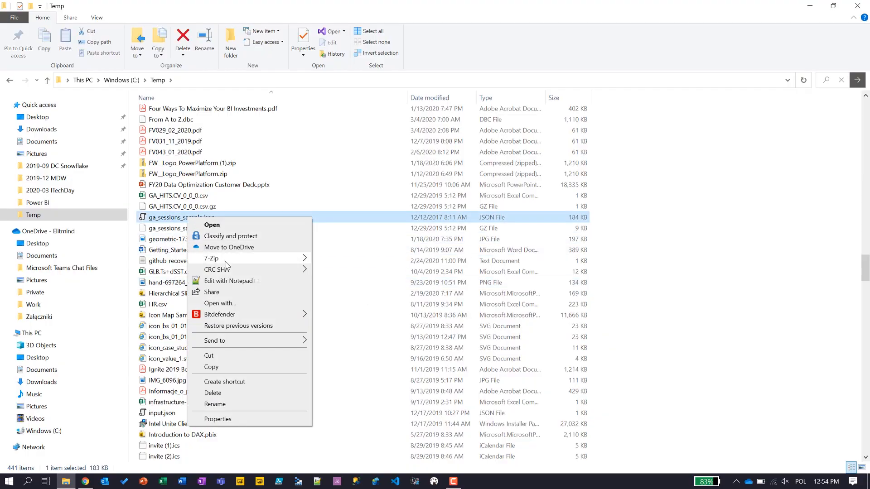
pyautogui.click(217, 278)
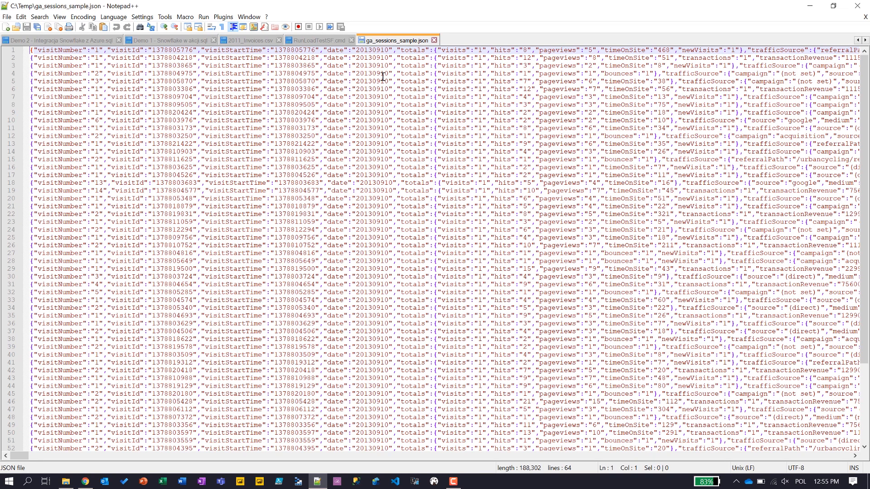
# - Close Notepad++ after reviewing the one-session-per-line JSON records
pyautogui.click(856, 6)
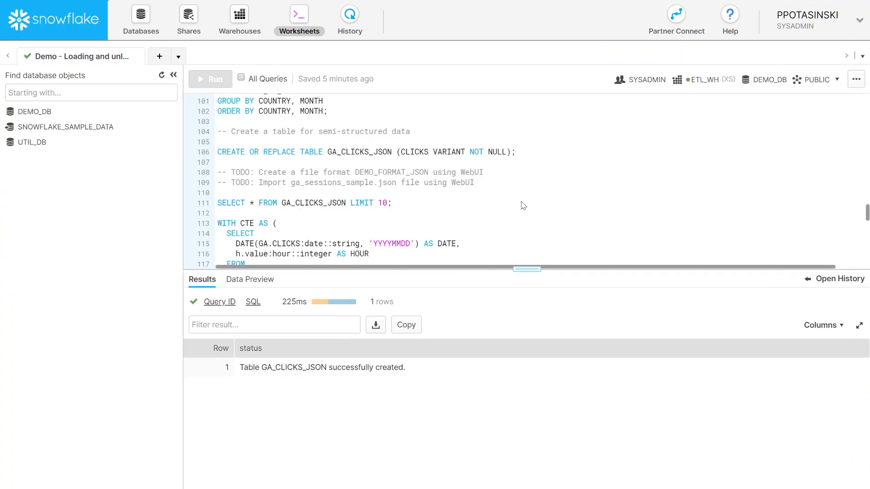
# - Confirm DEMO_FORMAT_JSON is among DEMO_DB's file formats, then open the GA_CLICKS_JSON table
pyautogui.doubleClick(385, 172)
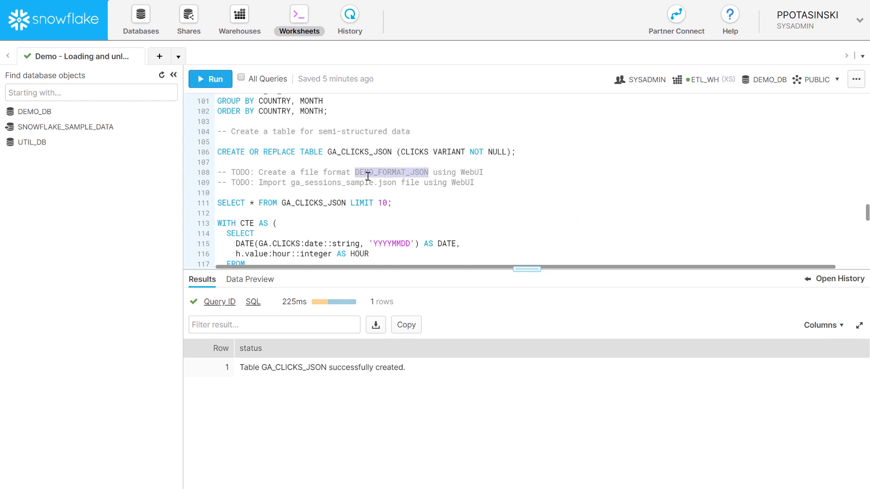
pyautogui.click(138, 23)
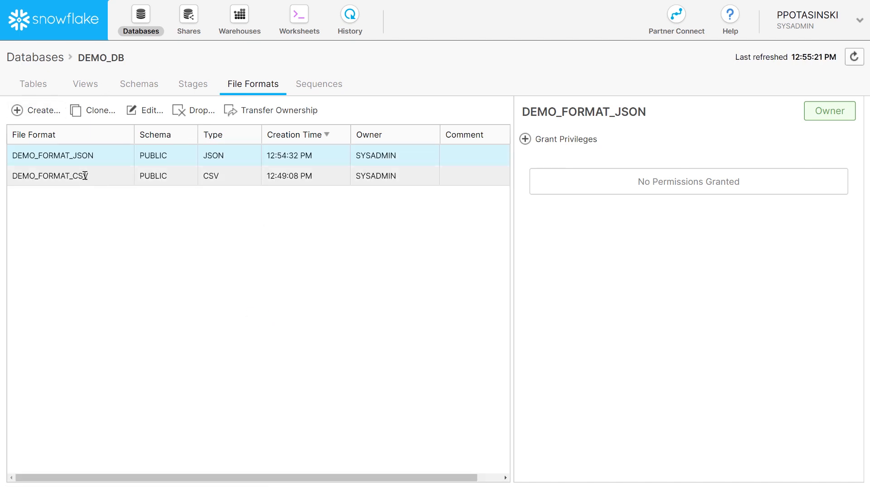
pyautogui.click(36, 87)
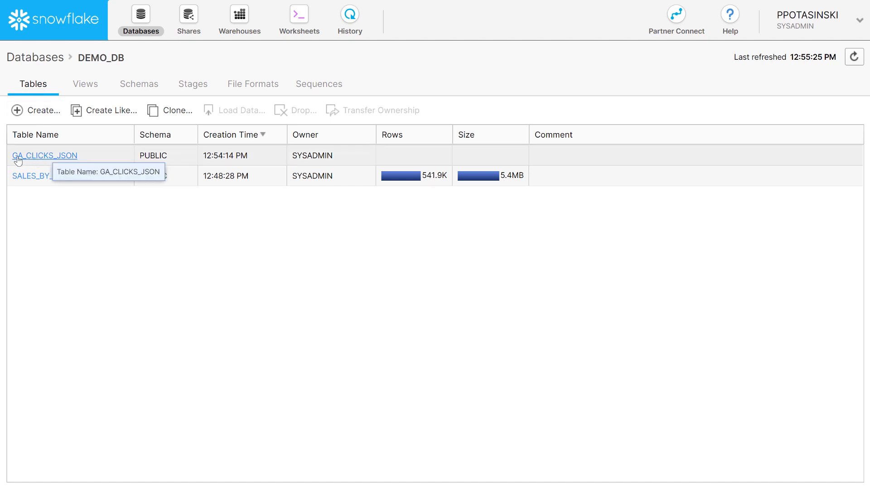
pyautogui.click(57, 157)
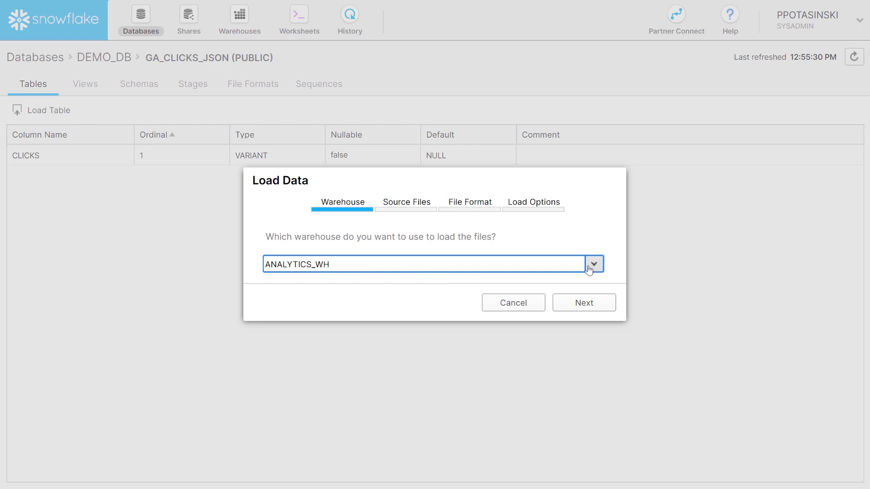
# - In the Load Data wizard, choose warehouse ETL_WH and select local file ga_sessions_sample.json
pyautogui.click(598, 266)
pyautogui.click(278, 301)
pyautogui.click(575, 305)
pyautogui.click(292, 234)
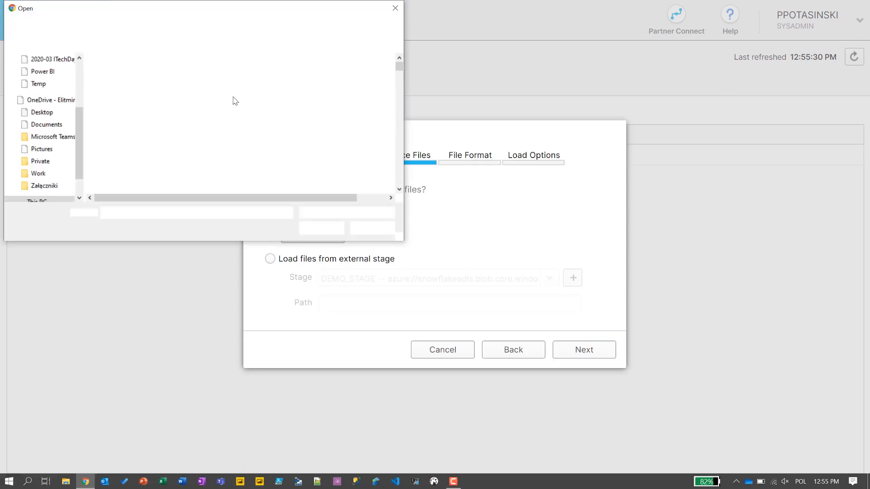
pyautogui.scroll(-2, 201, 136)
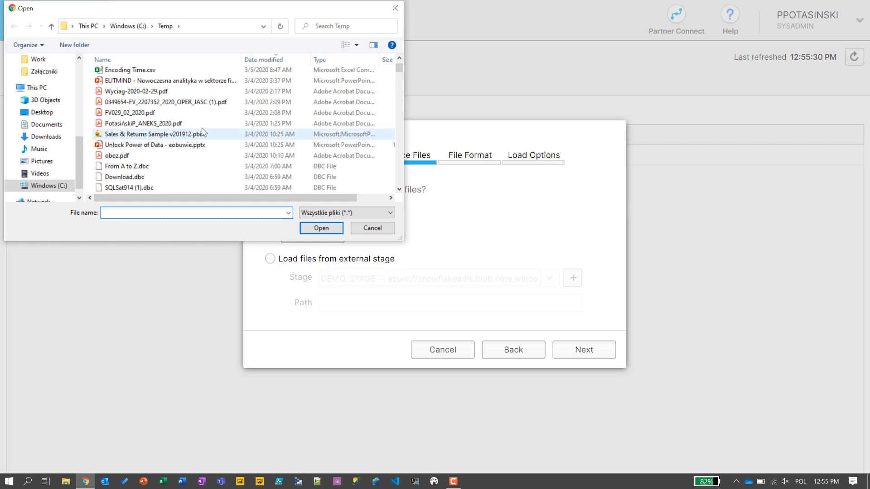
pyautogui.click(182, 60)
pyautogui.scroll(-8, 239, 140)
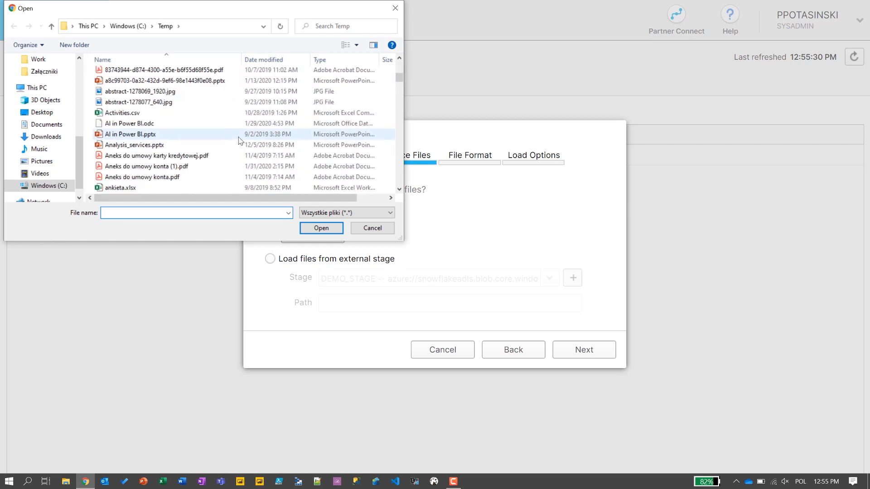
pyautogui.scroll(-15, 238, 140)
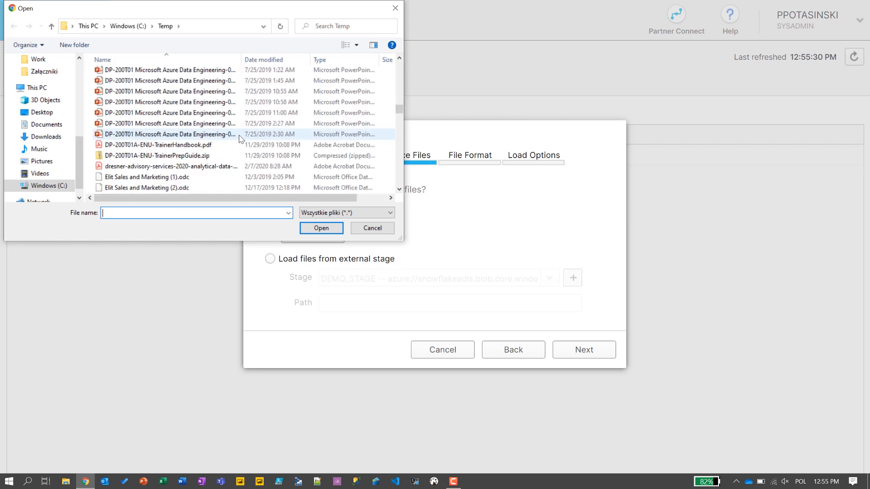
pyautogui.scroll(-5, 239, 140)
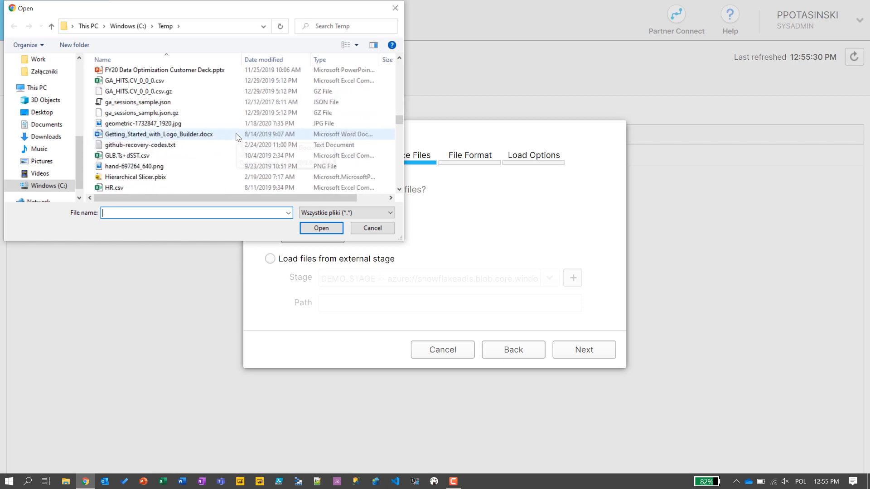
pyautogui.click(170, 103)
pyautogui.click(312, 228)
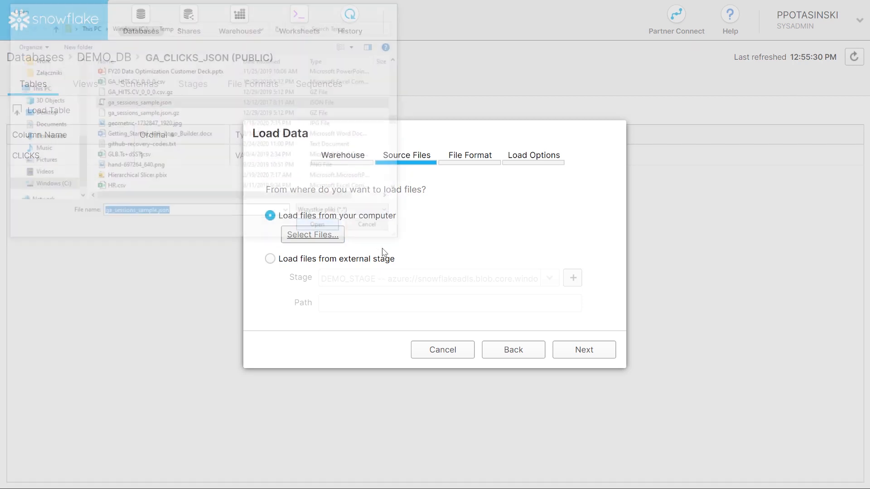
# - Load the file using DEMO_FORMAT_JSON and acknowledge the results: 63 rows loaded
pyautogui.click(581, 376)
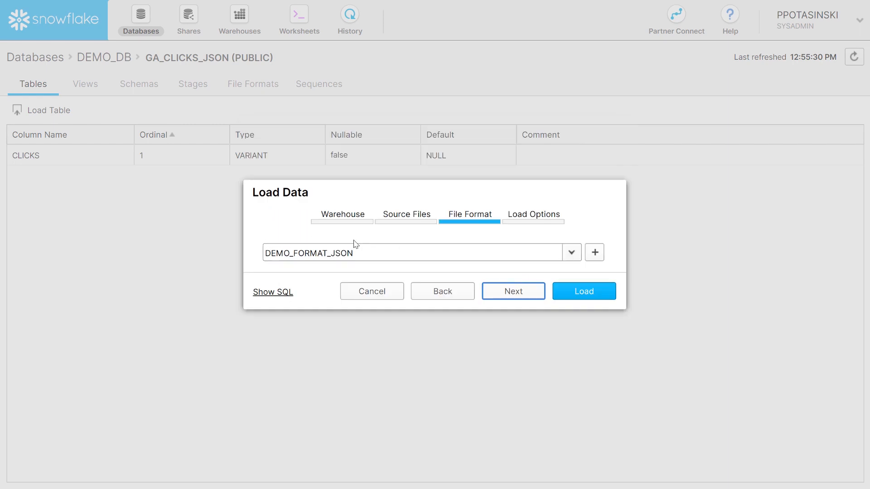
pyautogui.click(512, 291)
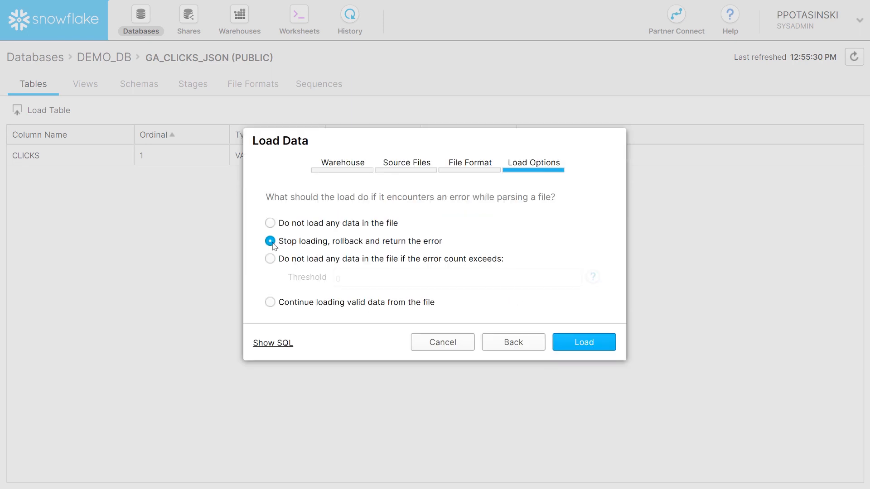
pyautogui.click(586, 342)
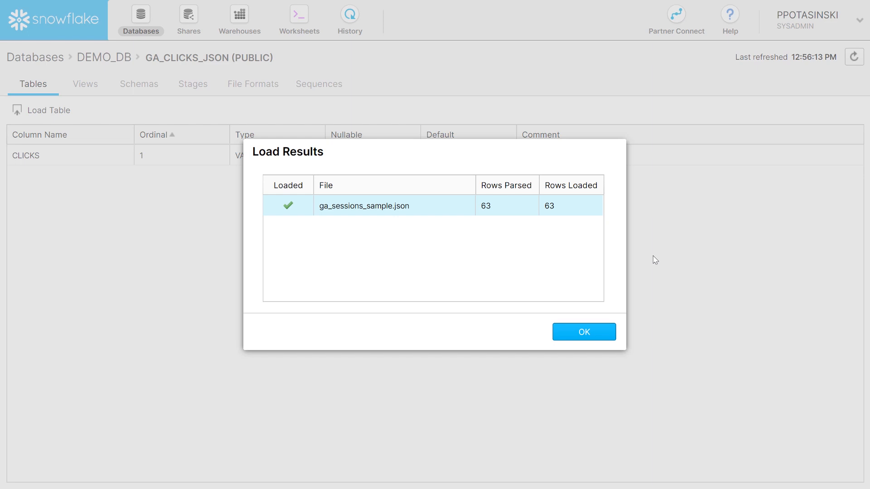
pyautogui.click(585, 333)
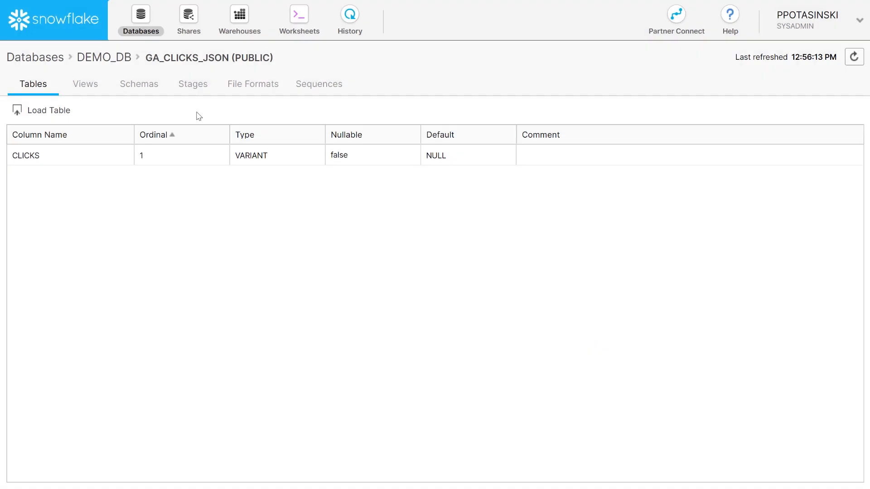
# - Run SELECT * FROM GA_CLICKS_JSON LIMIT 10 to preview ten JSON session rows
pyautogui.click(297, 25)
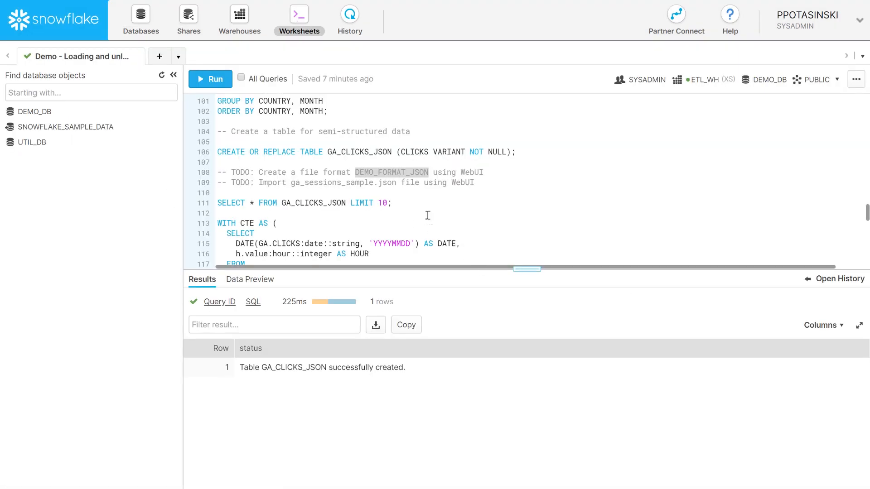
pyautogui.moveTo(392, 202); pyautogui.dragTo(196, 198)
pyautogui.click(211, 79)
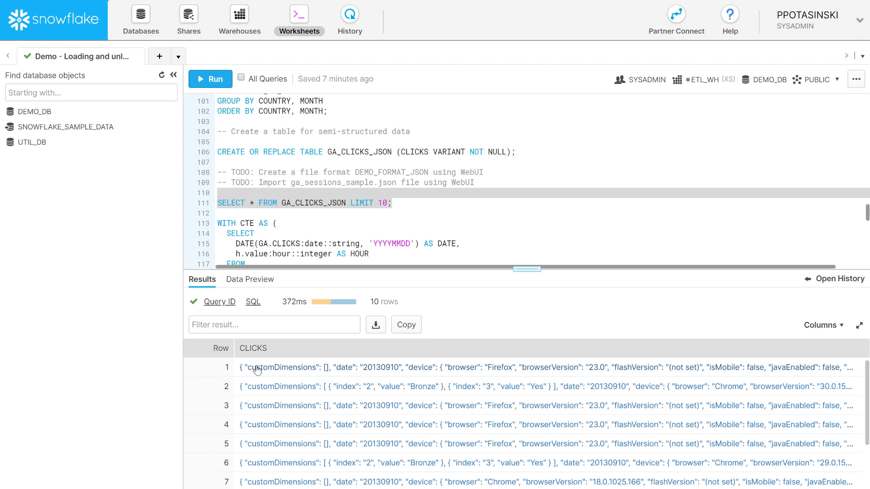
# - Inspect the first row's full JSON record, then enlarge the editor and select the hits-per-hour CTE query
pyautogui.click(396, 370)
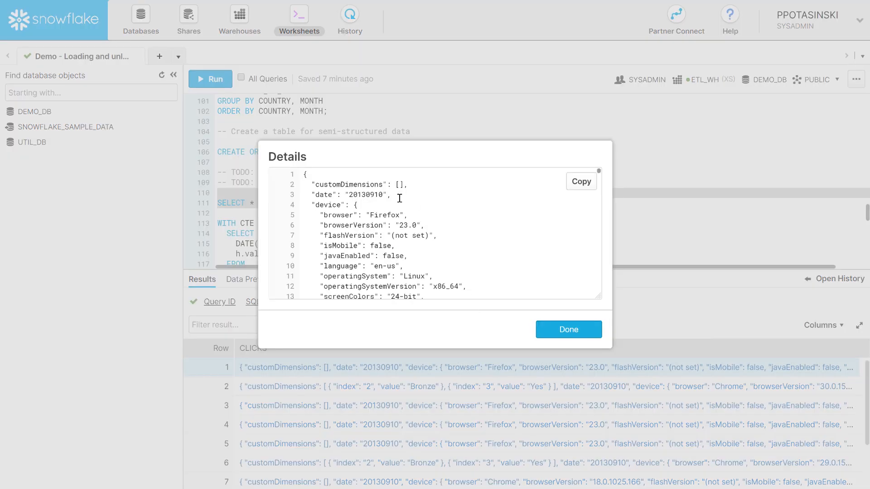
pyautogui.scroll(-3, 399, 198)
pyautogui.click(554, 330)
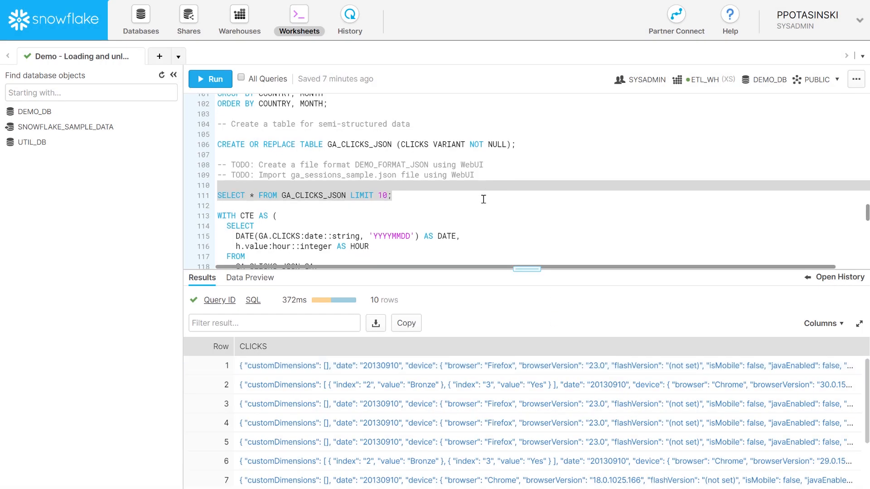
pyautogui.scroll(-1, 483, 199)
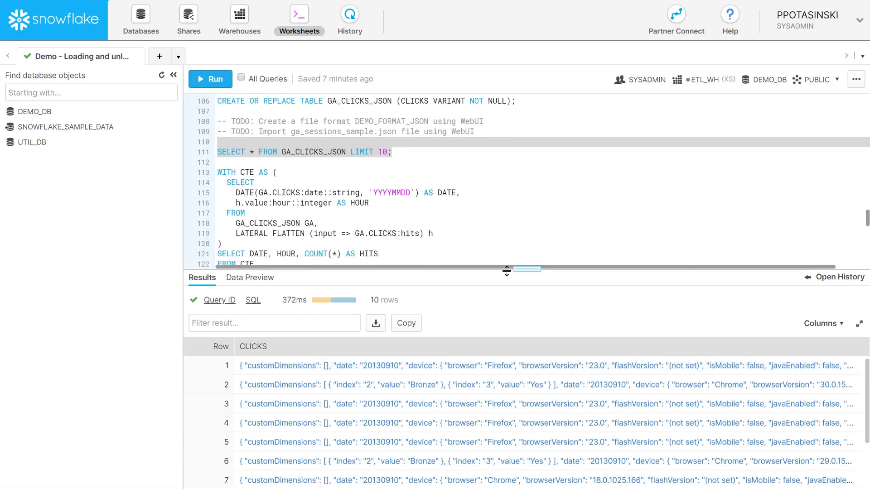
pyautogui.moveTo(507, 269); pyautogui.dragTo(509, 295)
pyautogui.moveTo(319, 274); pyautogui.dragTo(217, 173)
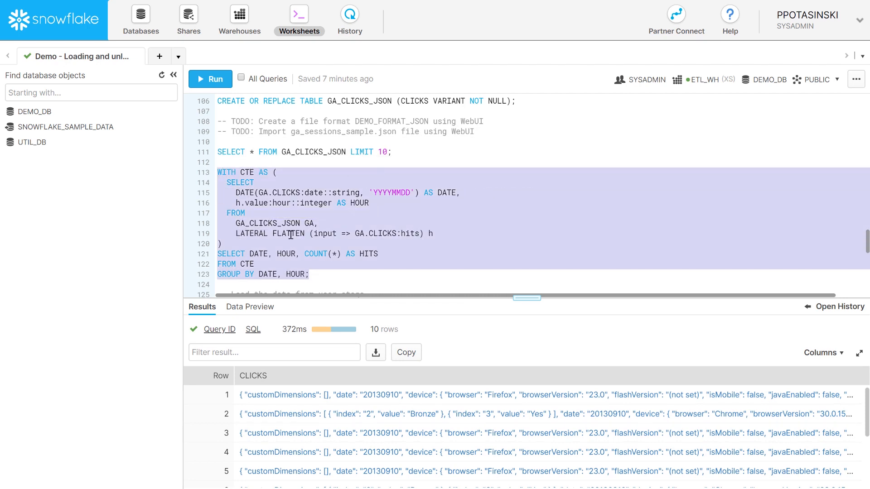
# - Run the hits-per-hour CTE query, giving five 2013-09-10 rows including hour 9 with 214 hits
pyautogui.click(209, 80)
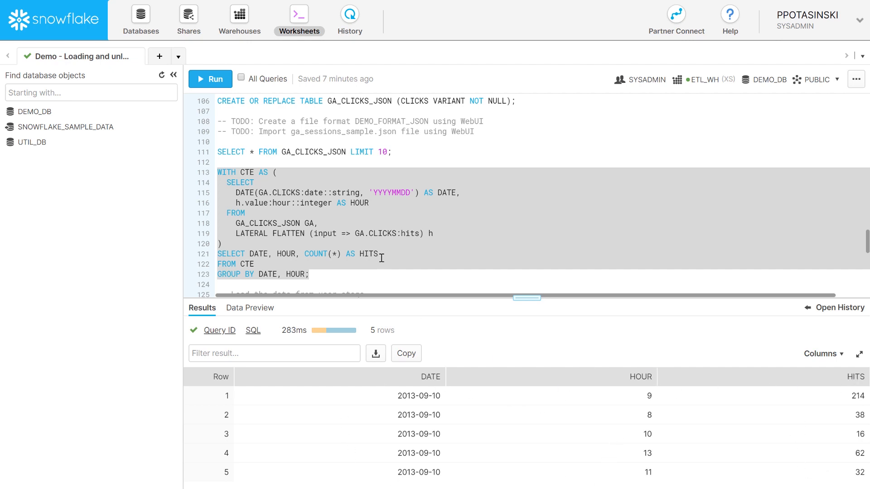
pyautogui.click(365, 266)
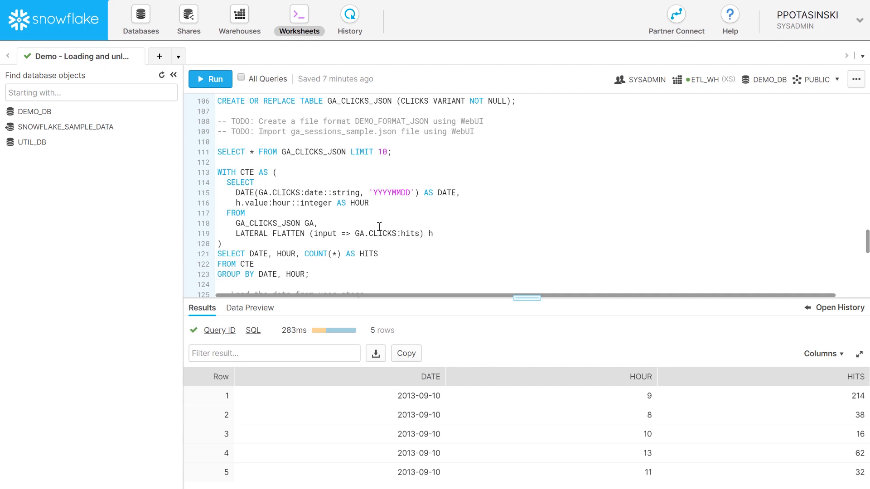
pyautogui.scroll(-5, 380, 226)
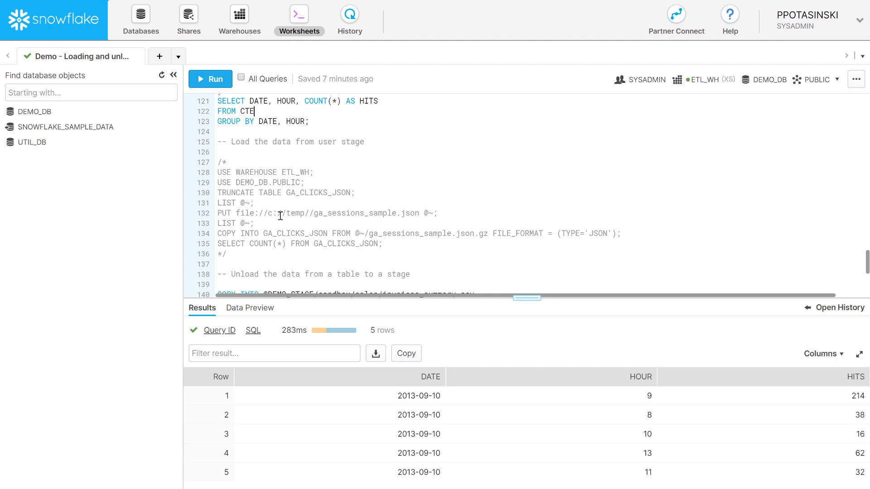
# - Open Command Prompt over the Snowflake worksheet and begin the 'snowsql -c demo' command
pyautogui.press('super')
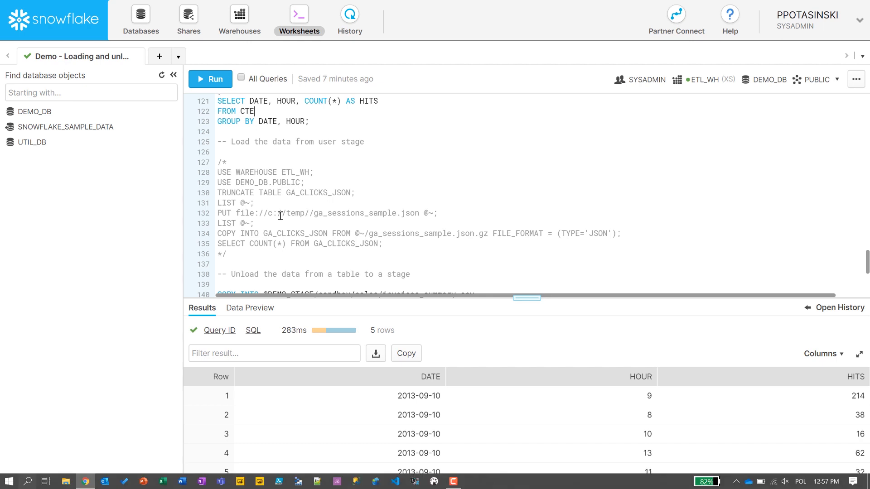
pyautogui.write('cmd')
pyautogui.press('Return')
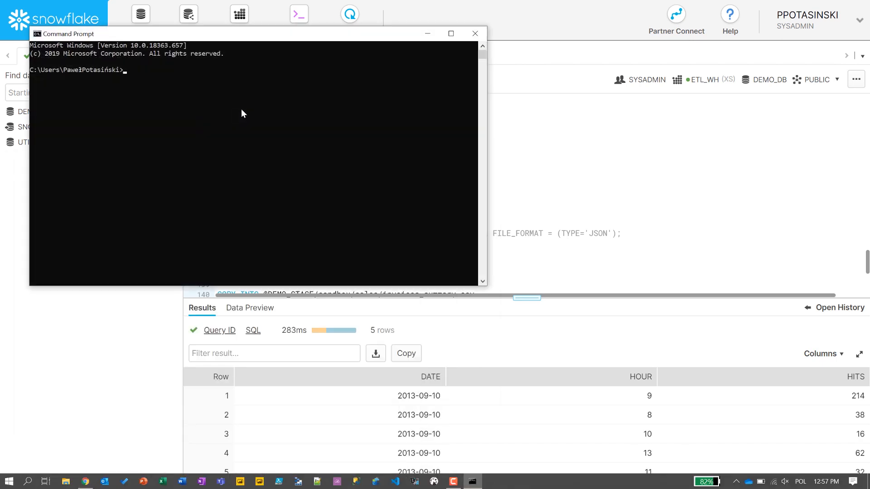
pyautogui.moveTo(258, 35); pyautogui.dragTo(588, 128)
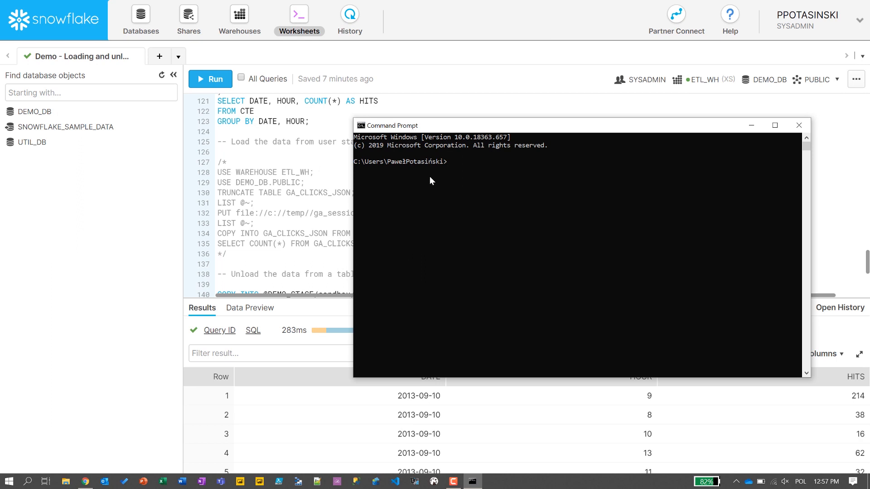
pyautogui.moveTo(456, 127); pyautogui.dragTo(507, 145)
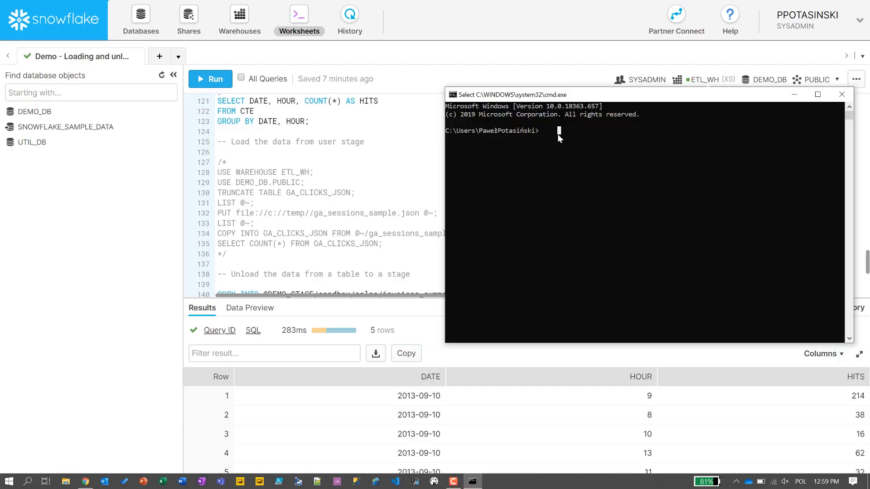
pyautogui.write('s')
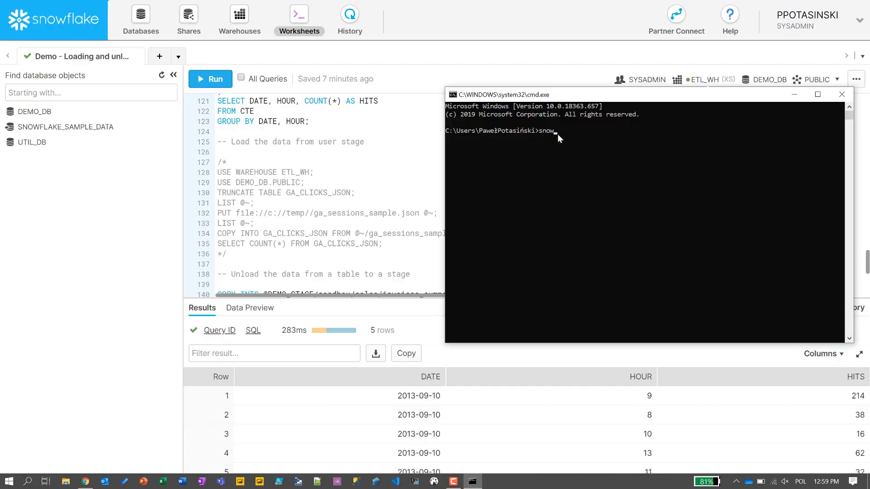
pyautogui.write('nowsql -c demo')
# - Start SnowSQL with the demo connection and switch to warehouse ETL_WH
pyautogui.press('Return')
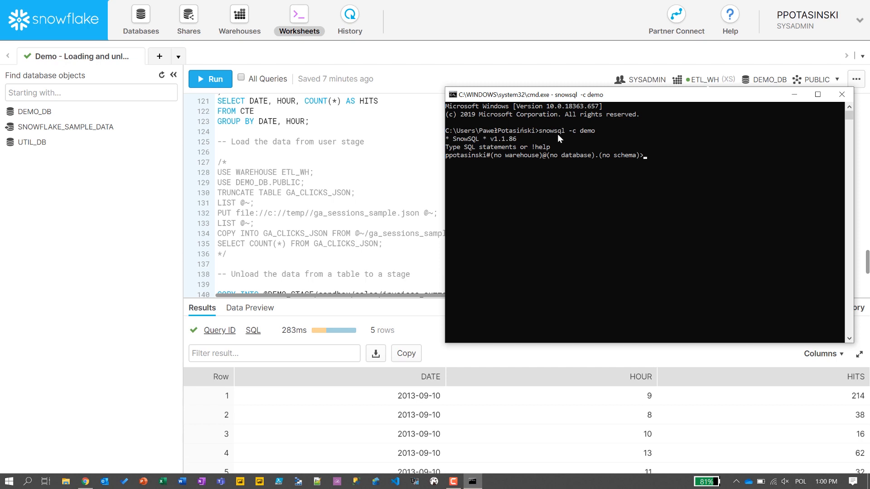
pyautogui.write('use wa')
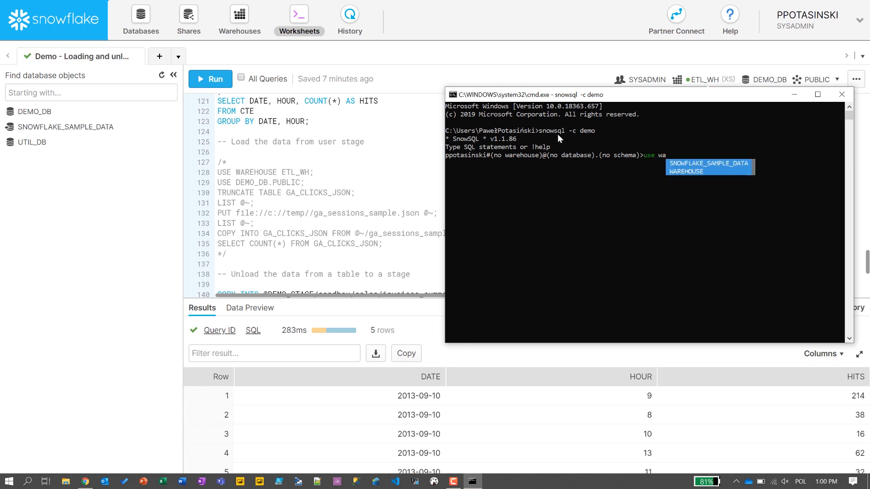
pyautogui.press('Tab')
pyautogui.hotkey('shift', 'Tab')
pyautogui.write('re')
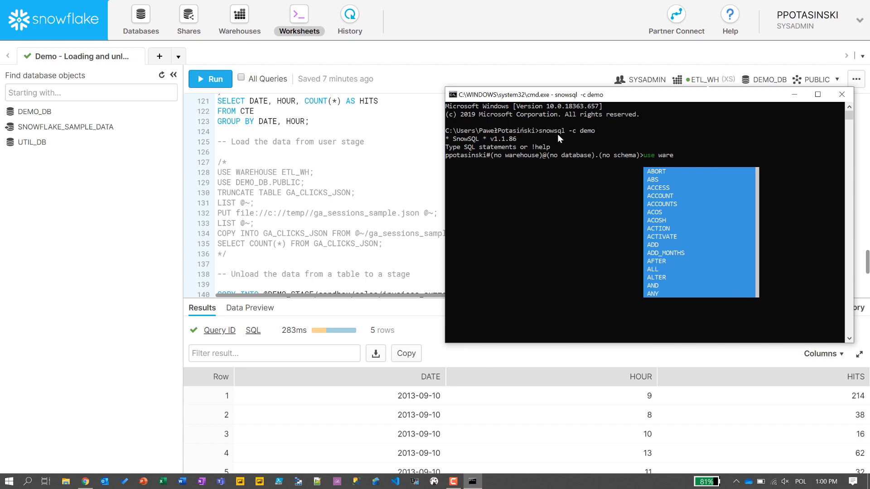
pyautogui.write('h')
pyautogui.press('Tab')
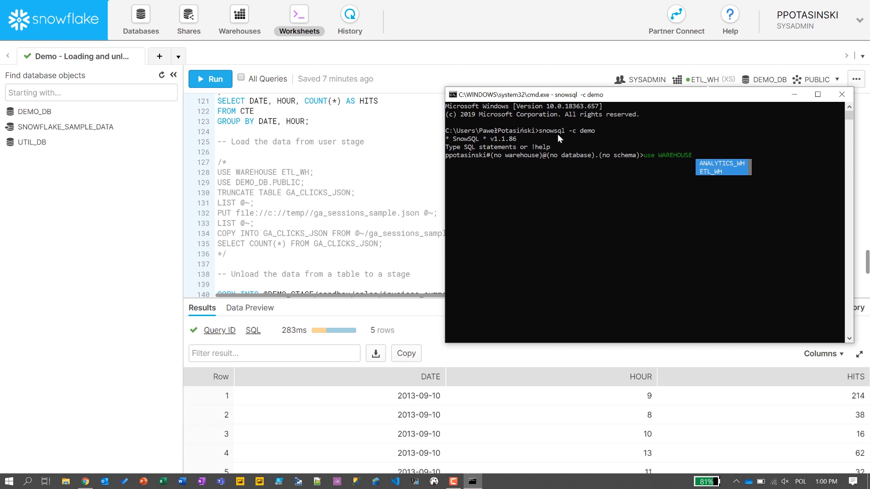
pyautogui.press('Tab')
pyautogui.press('Tab')
pyautogui.write(';')
pyautogui.press('Return')
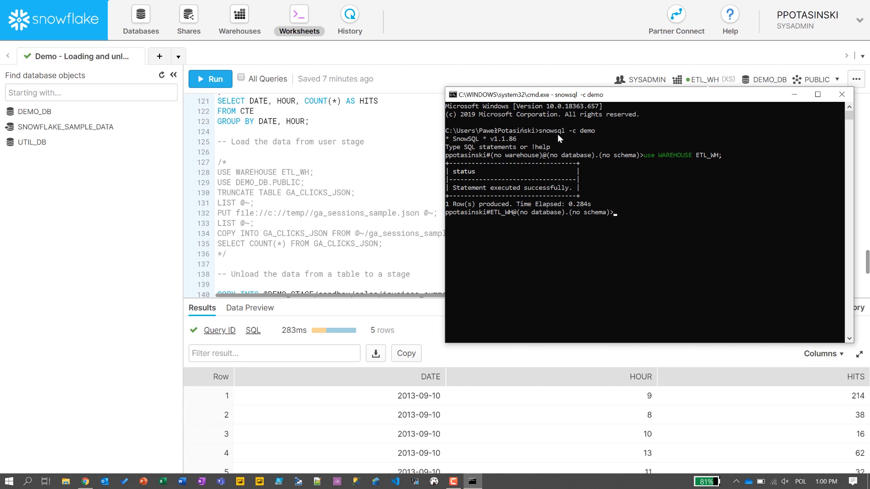
# - Set the session context to DEMO_DB.public
pyautogui.write('use de')
pyautogui.press('Tab')
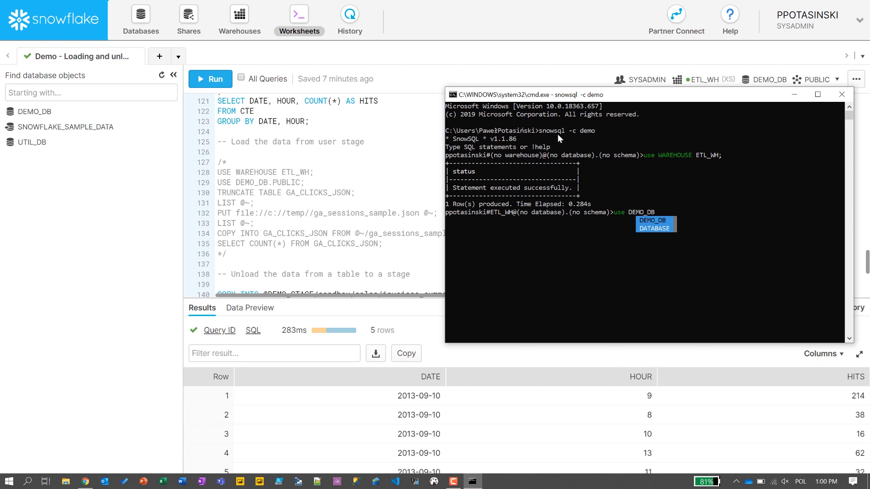
pyautogui.write('.p')
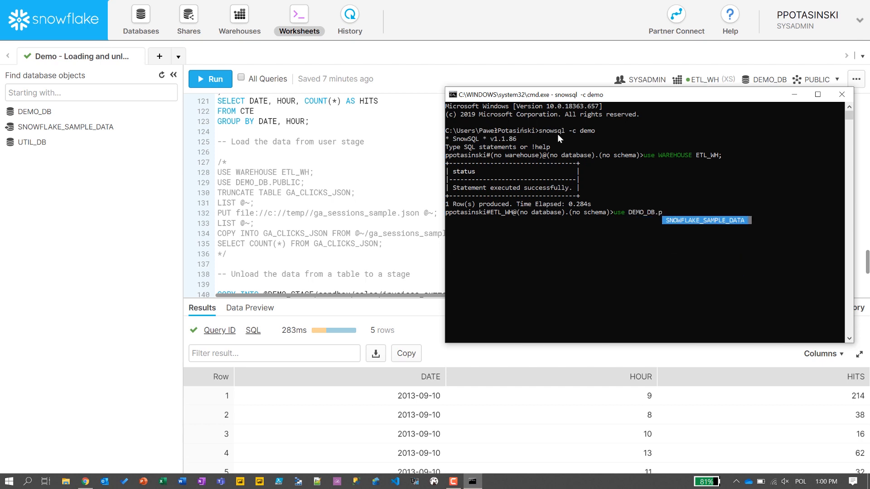
pyautogui.write('ublic;')
pyautogui.press('Return')
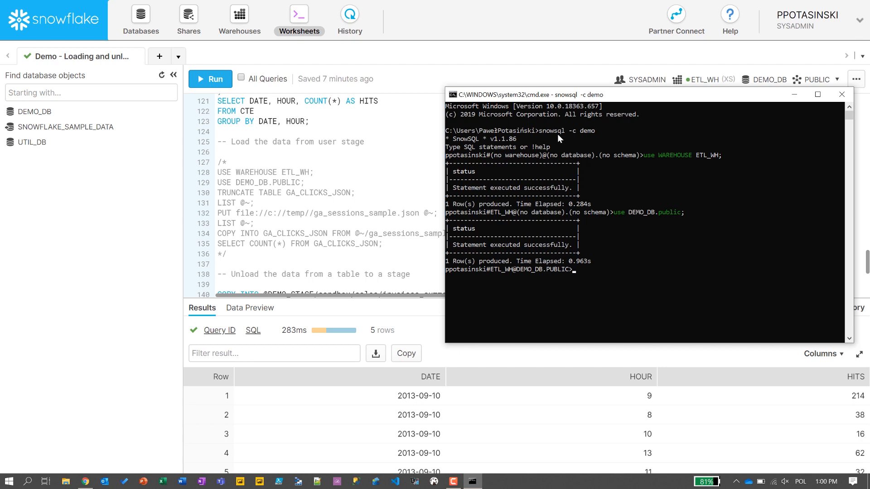
# - Truncate the GA_CLICKS_JSON table
pyautogui.write('truncate table')
pyautogui.press('Tab')
pyautogui.write(';')
pyautogui.press('Return')
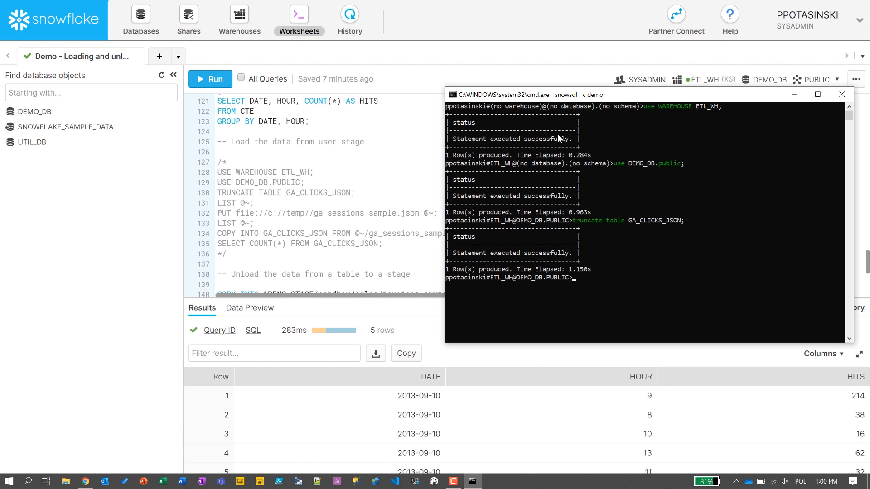
# - Run 'list @~;' to show the three worksheet_data files in the user stage
pyautogui.write('list @~;')
pyautogui.press('Return')
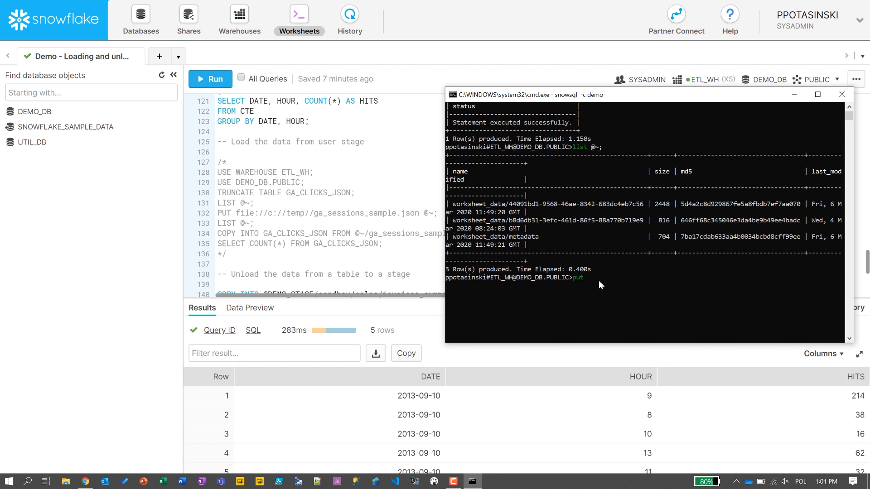
# - PUT c://temp/ga_sessions_sample.json into the user stage and confirm four files are listed
pyautogui.write('le://c://temp/ga')
pyautogui.write('_sessions_sample.json')
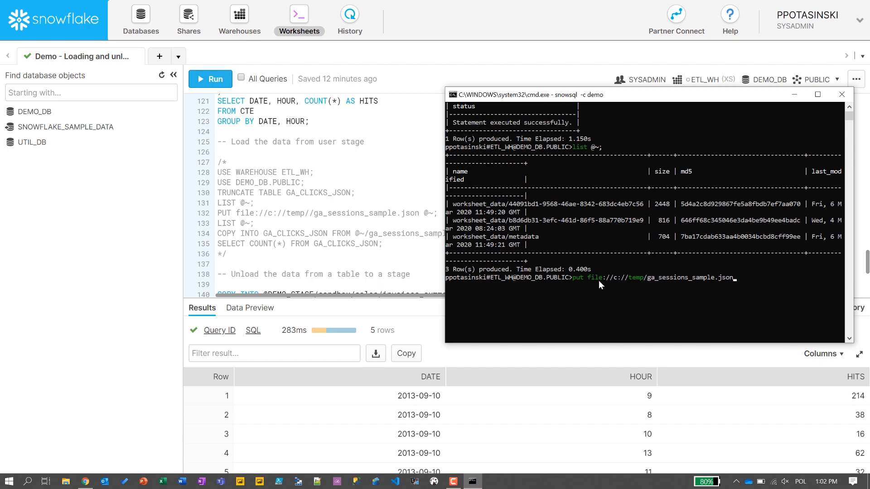
pyautogui.write('@!~;')
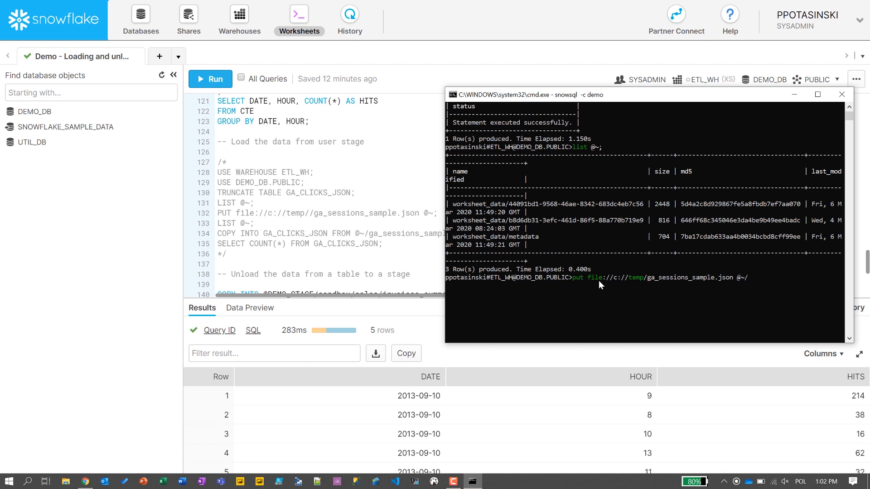
pyautogui.write('ga_')
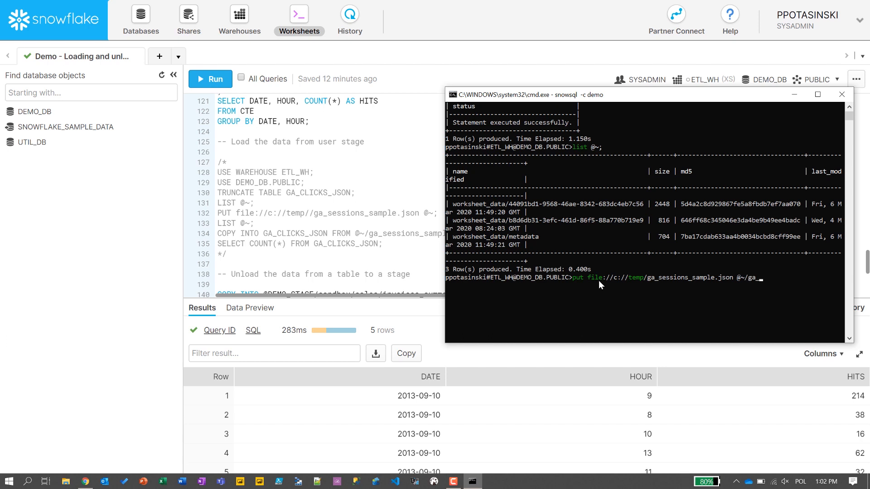
pyautogui.write('sess')
pyautogui.write('sions_sample.')
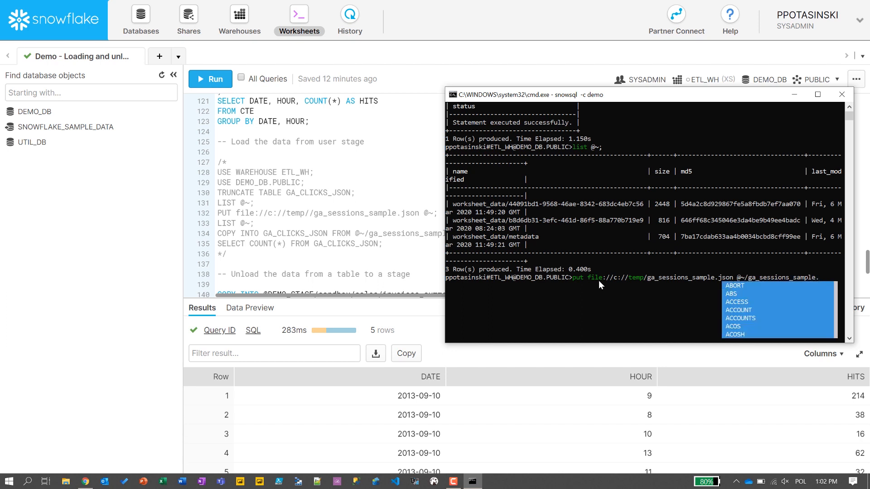
pyautogui.write('json')
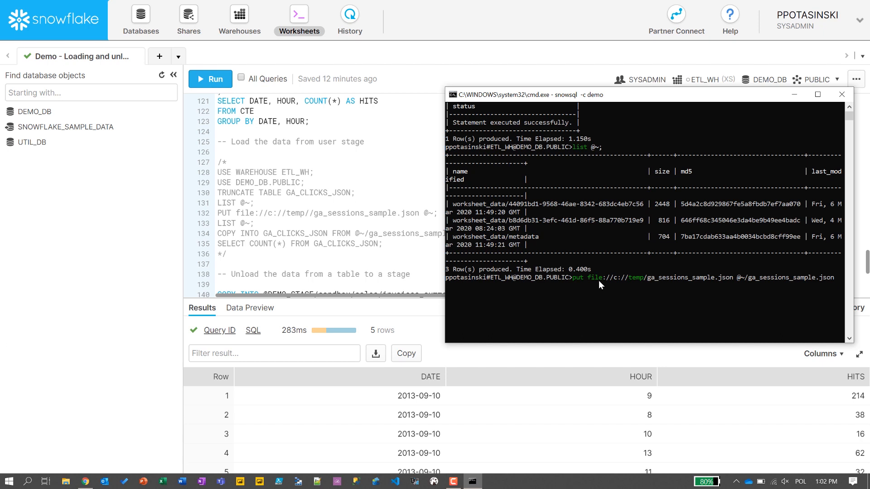
pyautogui.moveTo(590, 96); pyautogui.dragTo(541, 133)
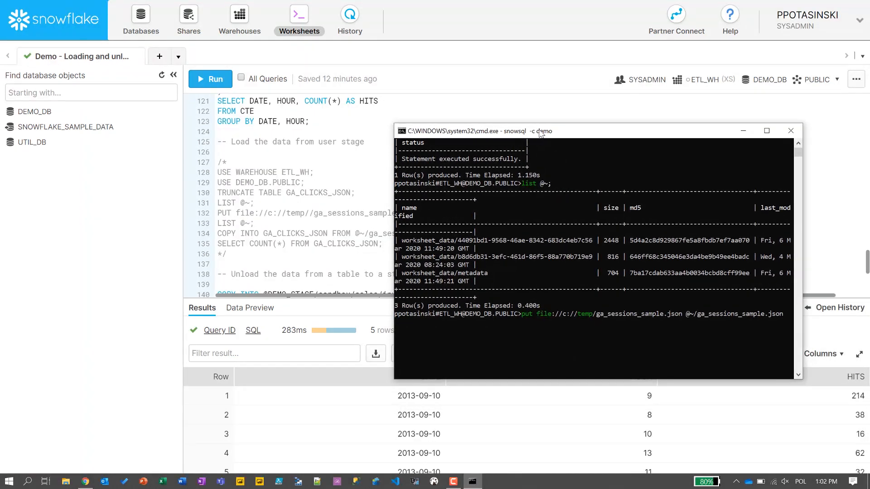
pyautogui.press('BackSpace')
pyautogui.press('BackSpace')
pyautogui.press('BackSpace')
pyautogui.press('BackSpace')
pyautogui.press('BackSpace')
pyautogui.press('BackSpace')
pyautogui.press('BackSpace')
pyautogui.press('BackSpace')
pyautogui.press('BackSpace')
pyautogui.press('BackSpace')
pyautogui.press('BackSpace')
pyautogui.press('BackSpace')
pyautogui.press('BackSpace')
pyautogui.press('BackSpace')
pyautogui.press('BackSpace')
pyautogui.press('BackSpace')
pyautogui.press('BackSpace')
pyautogui.press('BackSpace')
pyautogui.press('BackSpace')
pyautogui.press('BackSpace')
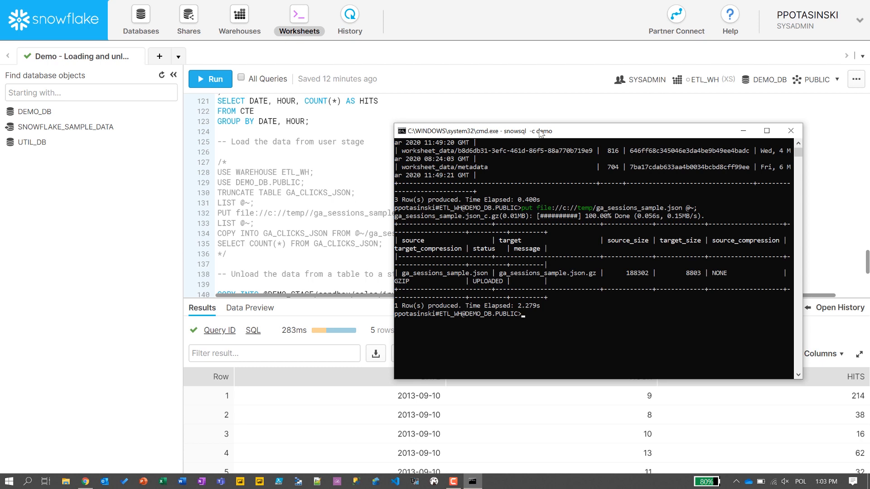
pyautogui.write('list @~;')
pyautogui.press('Return')
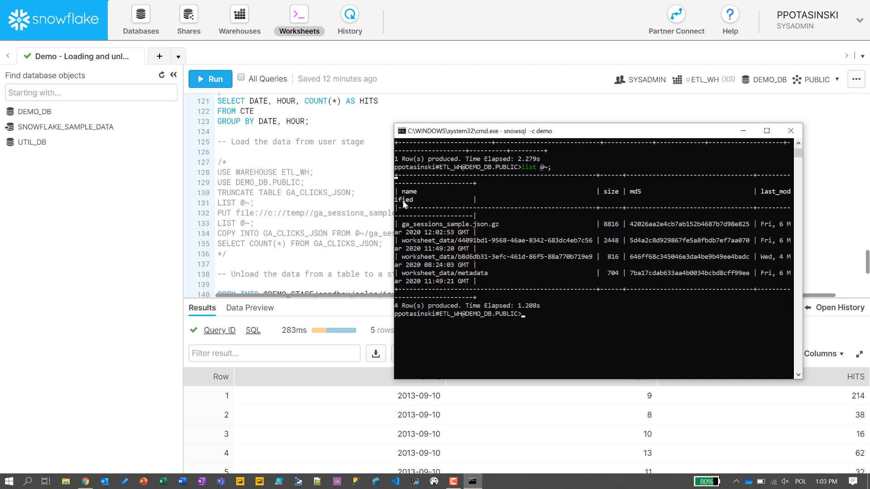
# - Copy @~/ga_sessions_sample.json.gz into GA_CLICKS_JSON with file_format type 'JSON', loading 63 rows
pyautogui.write('copy ')
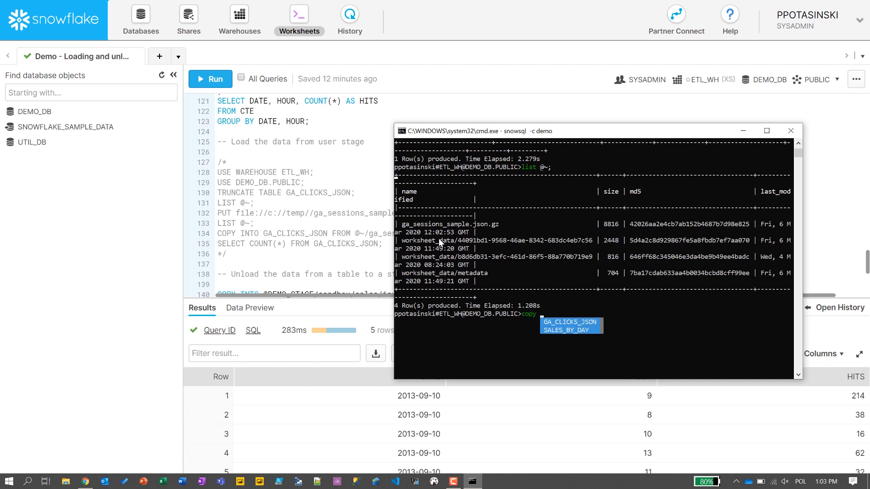
pyautogui.write('into G')
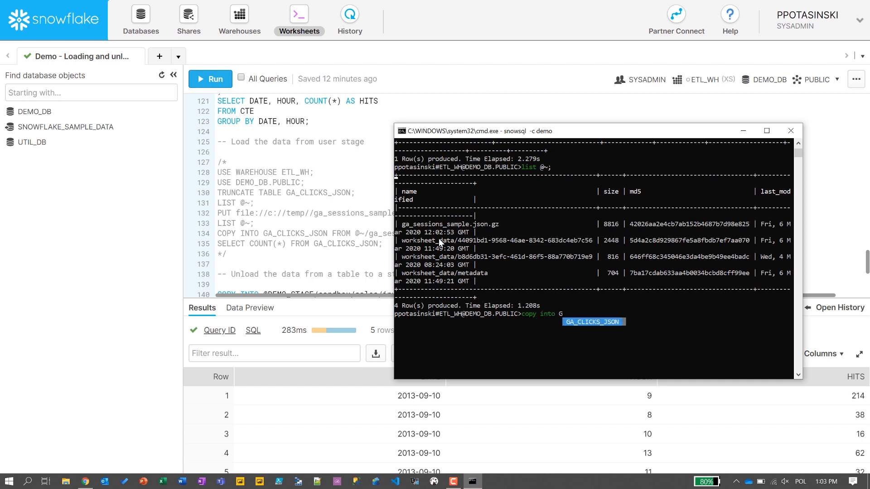
pyautogui.press('Tab')
pyautogui.write('from ')
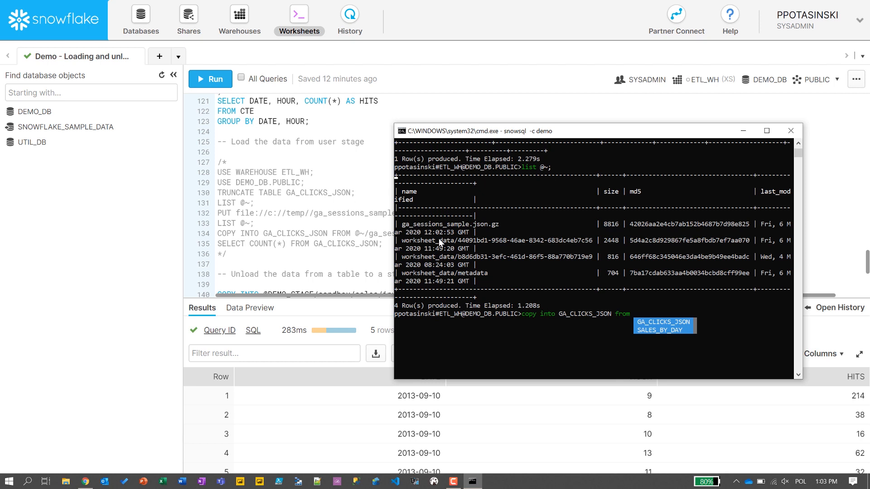
pyautogui.write('@')
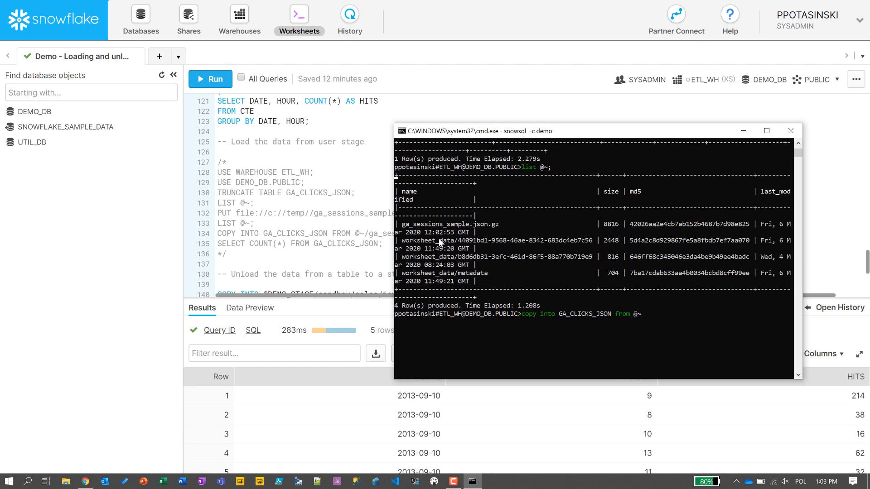
pyautogui.write('~/ga')
pyautogui.press('BackSpace')
pyautogui.write('_ss')
pyautogui.press('BackSpace')
pyautogui.write('essions_sample.json.gz')
pyautogui.moveTo(477, 134); pyautogui.dragTo(477, 169)
pyautogui.write('file_')
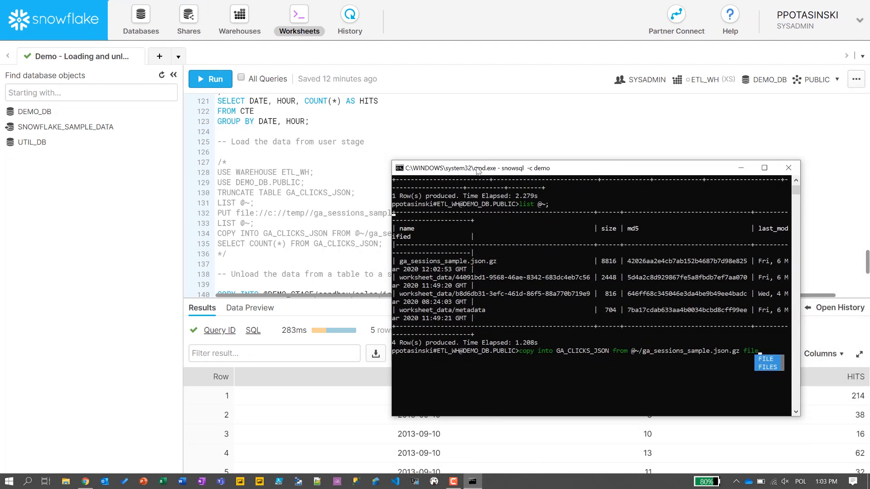
pyautogui.write('format(')
pyautogui.moveTo(574, 170); pyautogui.dragTo(509, 158)
pyautogui.write('type')
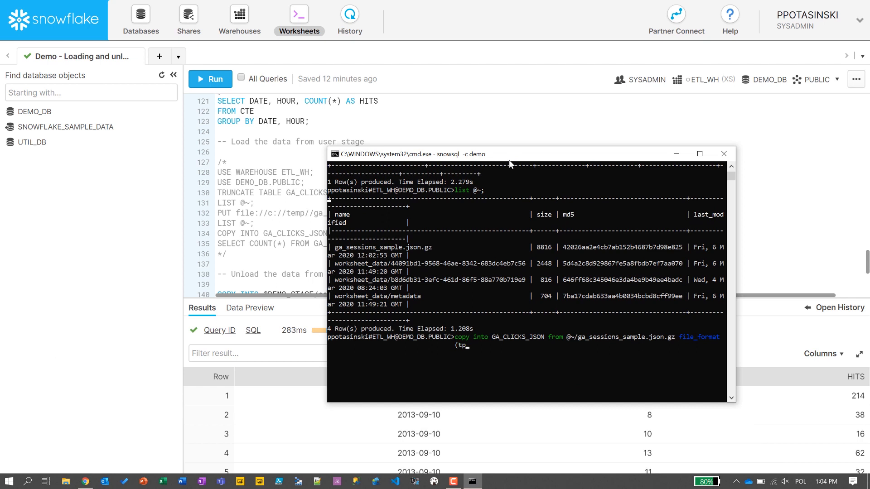
pyautogui.write("='JSON');")
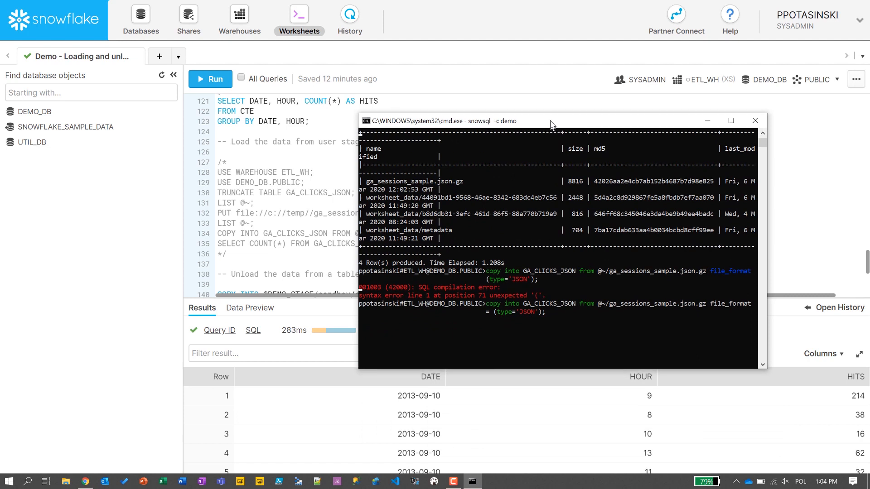
pyautogui.moveTo(551, 124); pyautogui.dragTo(554, 113)
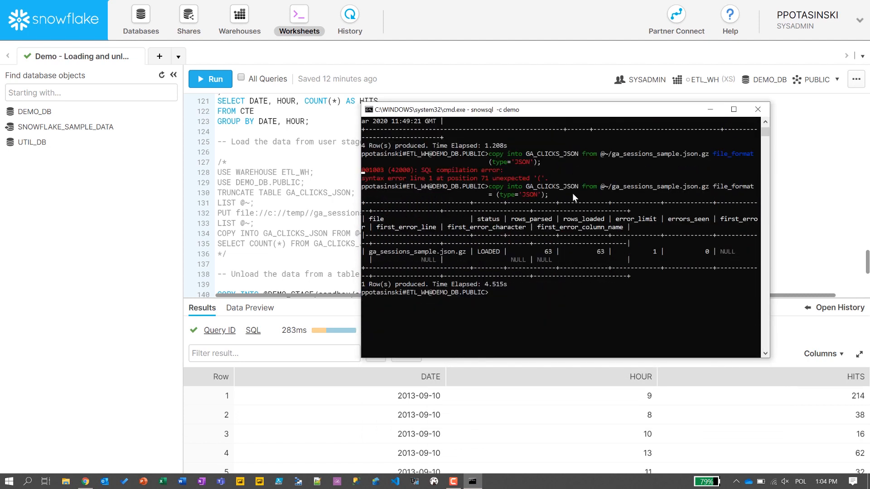
# - Run count(*) from GA_CLICKS_JSON to confirm 63 loaded rows
pyautogui.write('select *')
pyautogui.press('BackSpace')
pyautogui.press('BackSpace')
pyautogui.write('coun(')
pyautogui.press('BackSpace')
pyautogui.write('t)')
pyautogui.press('BackSpace')
pyautogui.write('(*) from GA_CLICKS_JSON;')
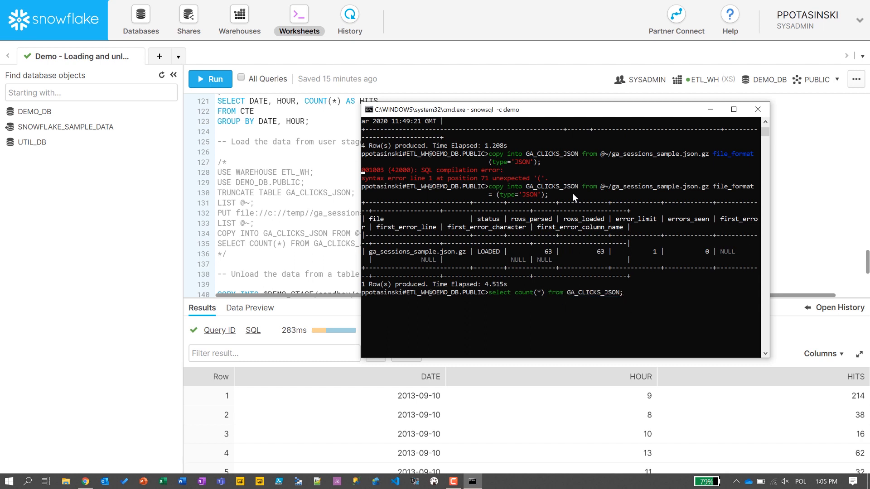
pyautogui.press('Return')
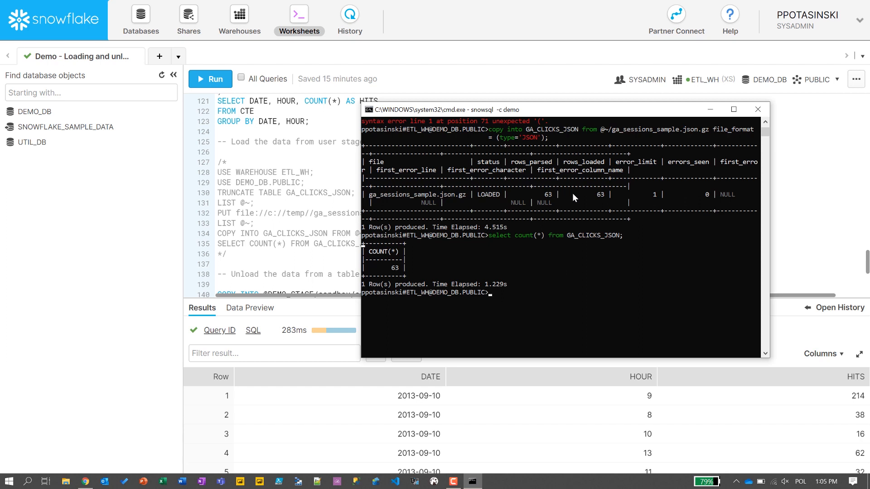
# - Quit SnowSQL with !quit and exit the Command Prompt window
pyautogui.write('!')
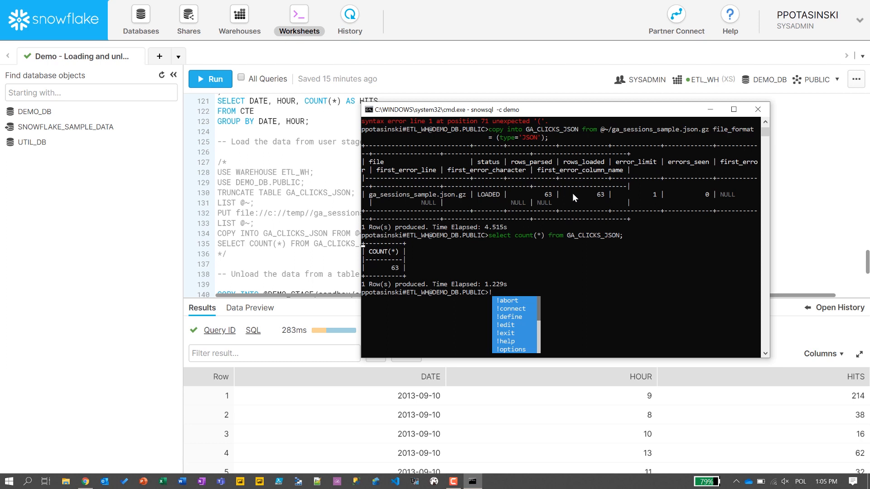
pyautogui.write('qui')
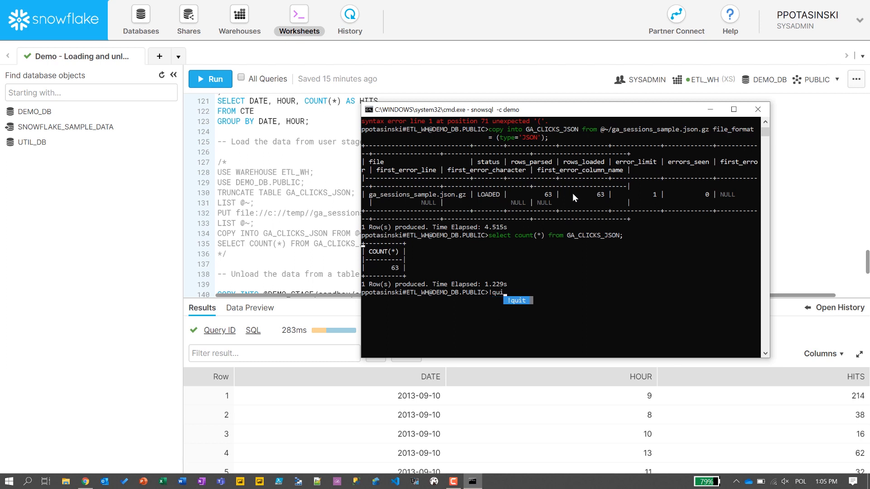
pyautogui.write('t;')
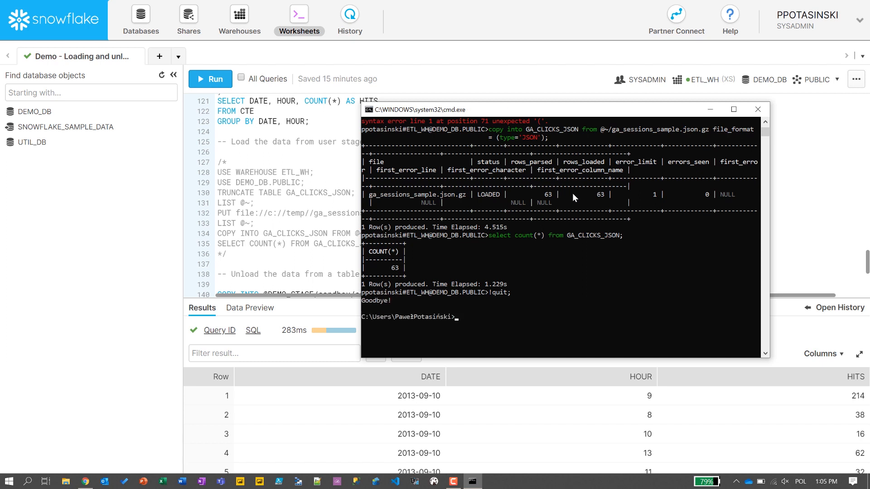
pyautogui.write('exit')
pyautogui.press('Return')
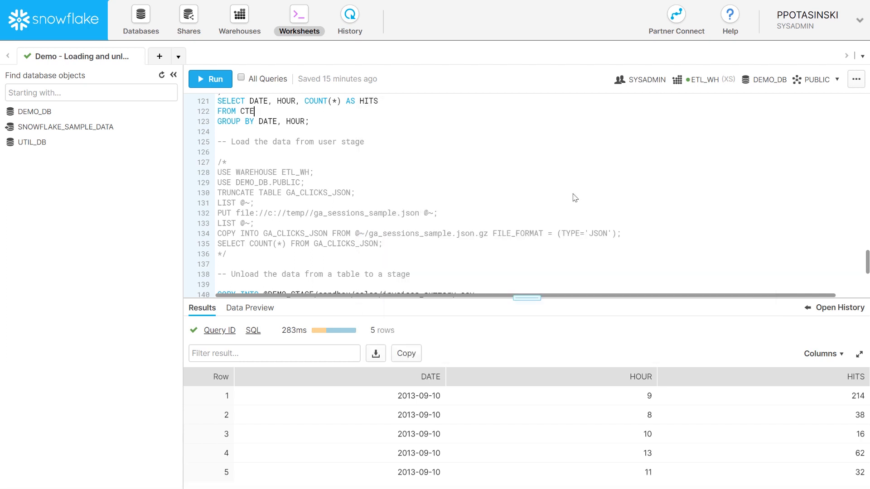
pyautogui.scroll(-4, 460, 210)
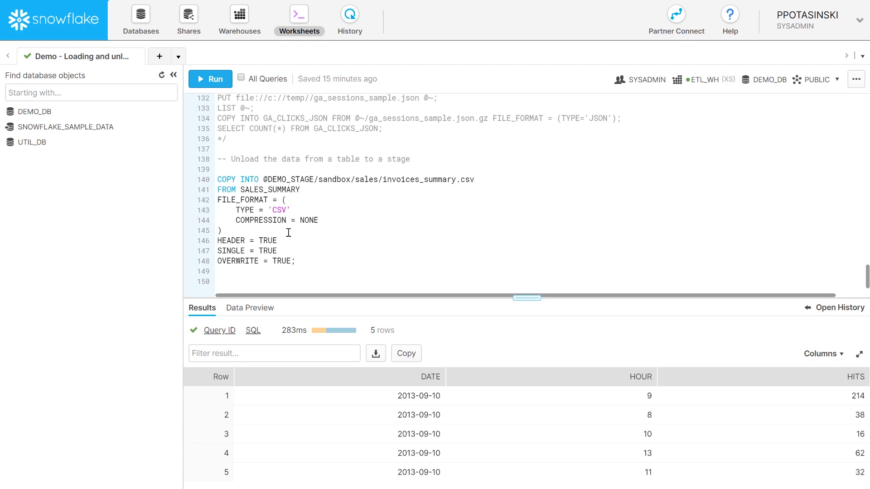
pyautogui.moveTo(218, 178); pyautogui.dragTo(477, 180)
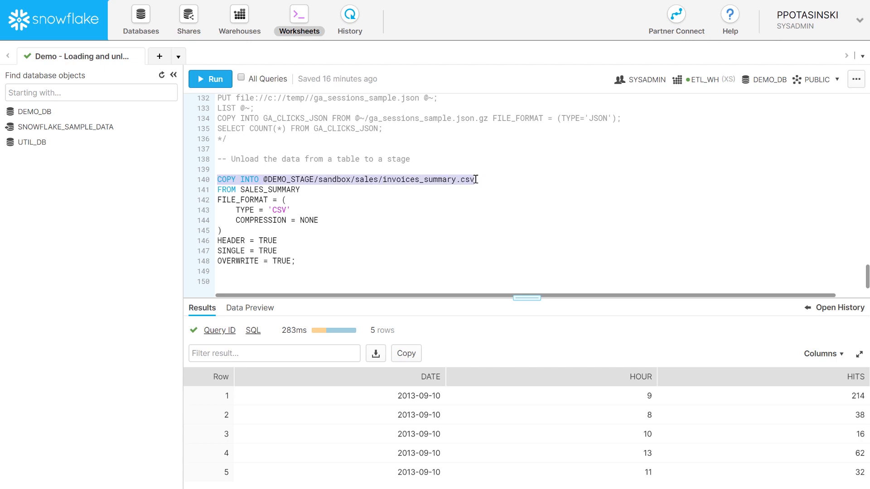
pyautogui.click(342, 203)
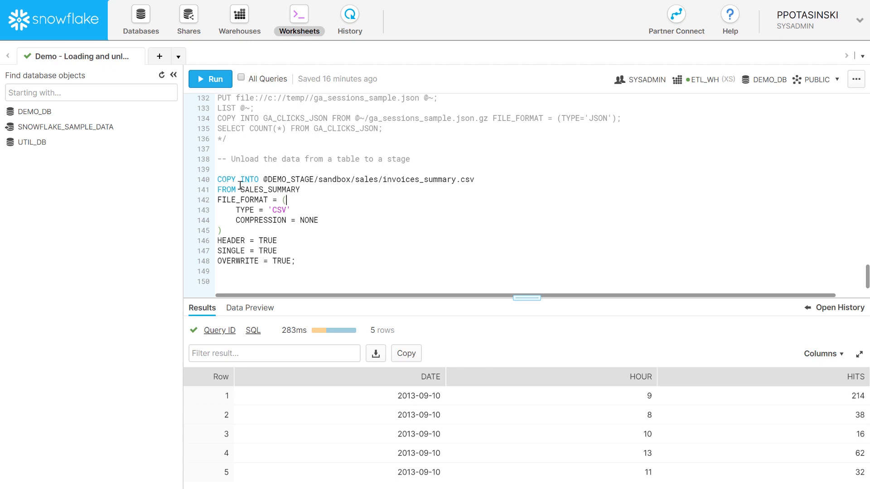
pyautogui.doubleClick(255, 190)
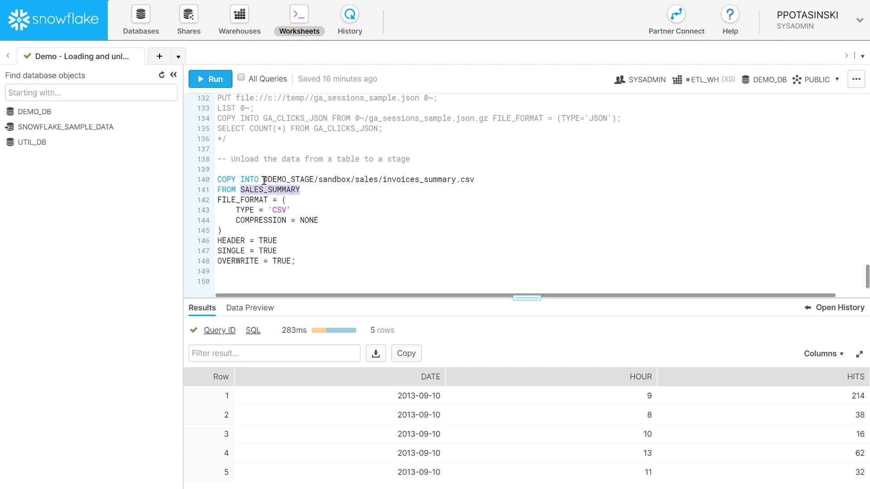
pyautogui.click(264, 179)
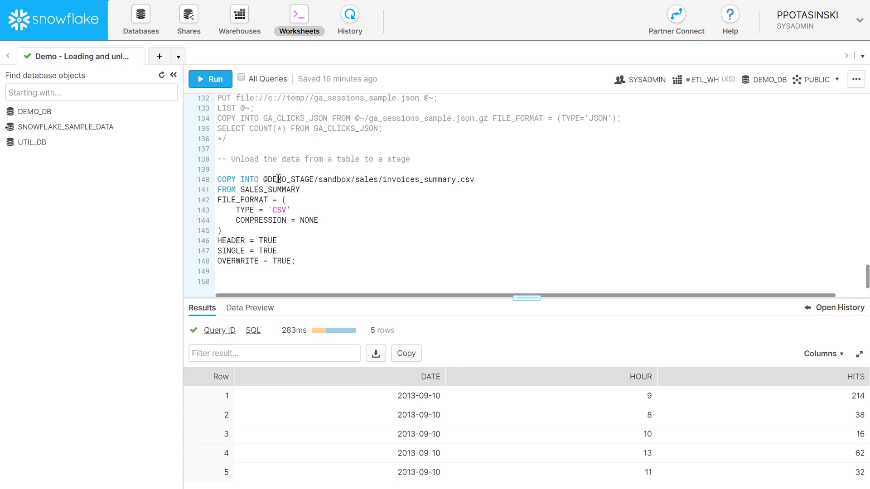
pyautogui.moveTo(263, 179); pyautogui.dragTo(316, 179)
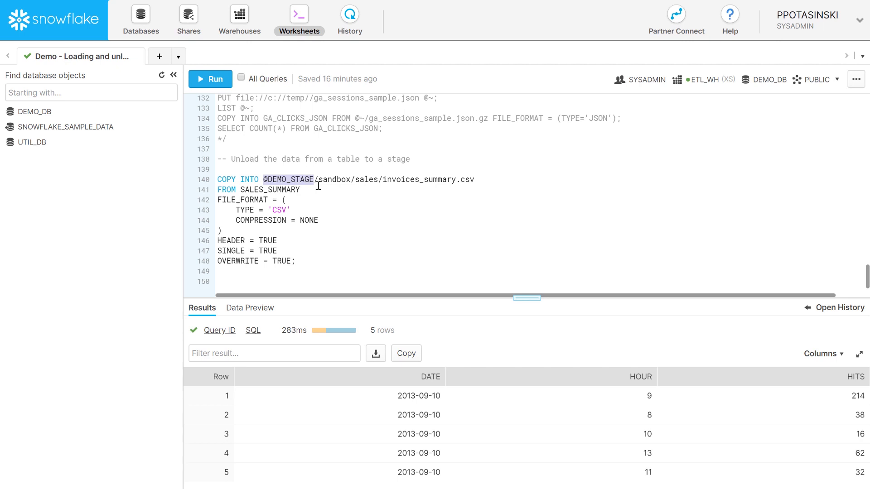
pyautogui.doubleClick(261, 191)
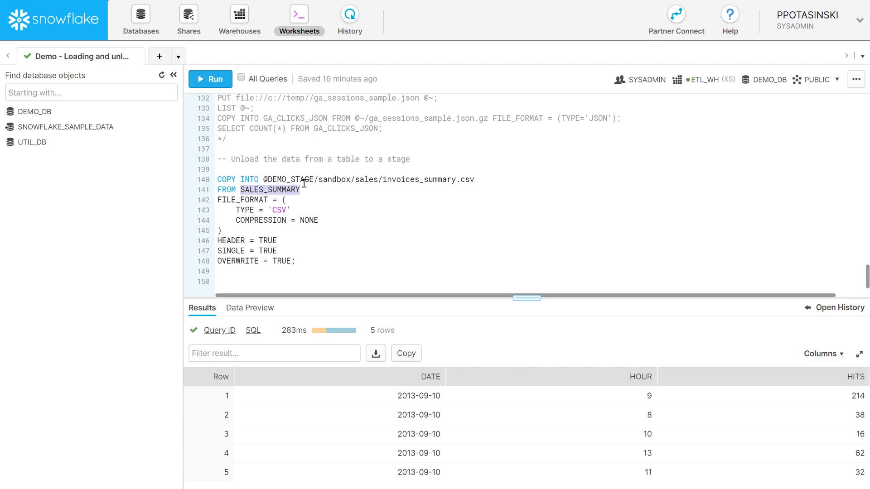
pyautogui.doubleClick(281, 180)
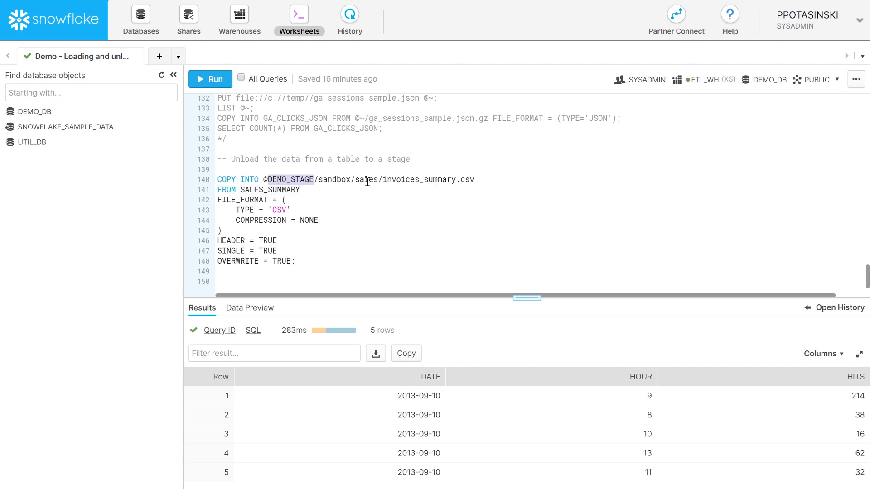
pyautogui.doubleClick(334, 180)
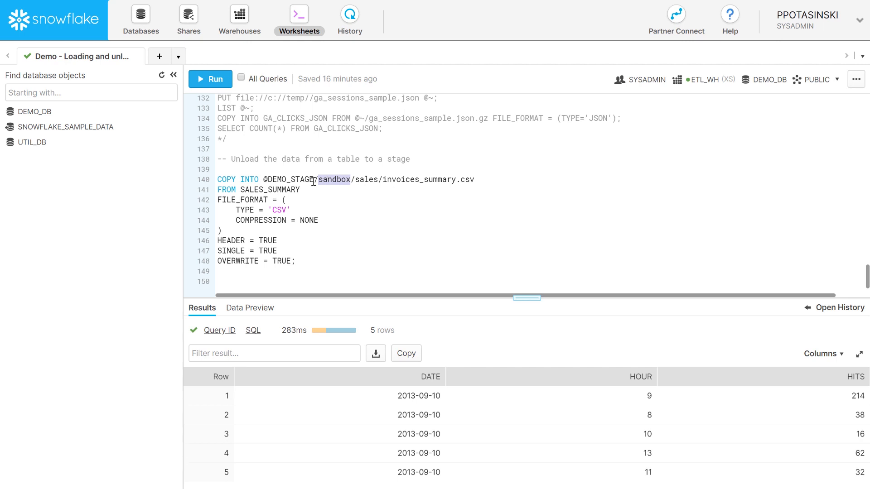
pyautogui.moveTo(306, 262); pyautogui.dragTo(216, 181)
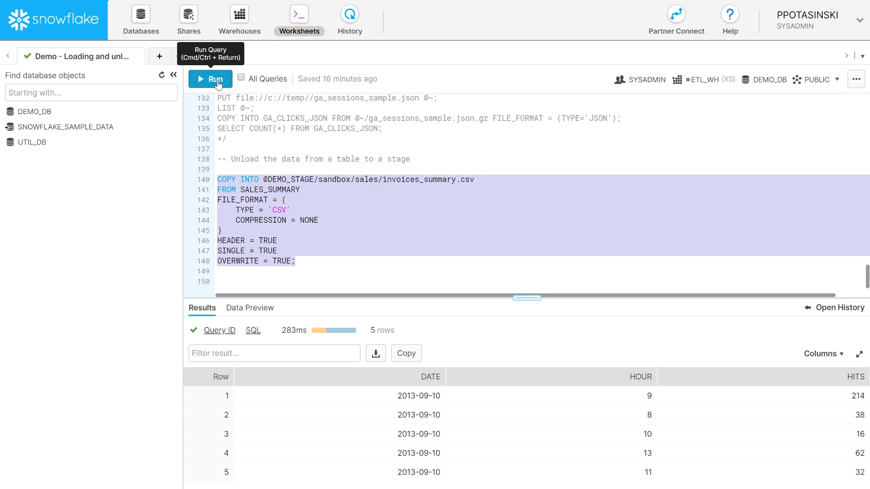
pyautogui.click(215, 79)
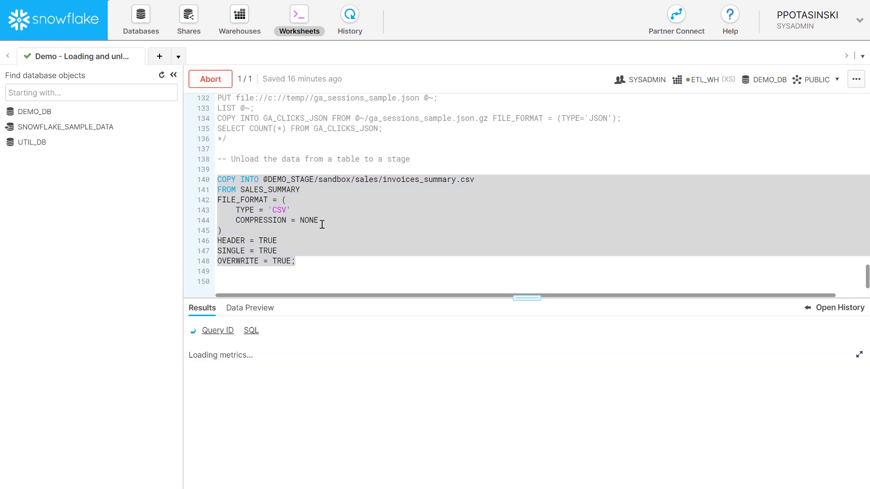
# - Review the unload options: invoices_summary, CSV, compression NONE, HEADER, SINGLE and OVERWRITE TRUE
pyautogui.doubleClick(414, 181)
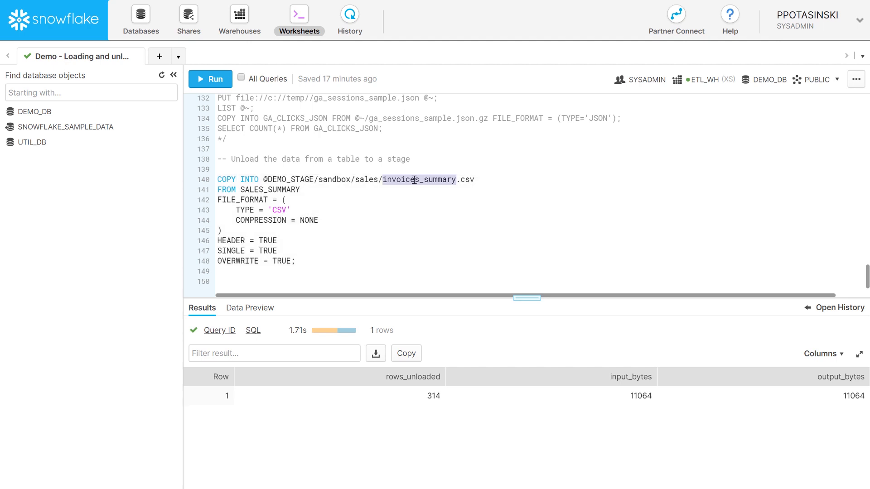
pyautogui.doubleClick(282, 209)
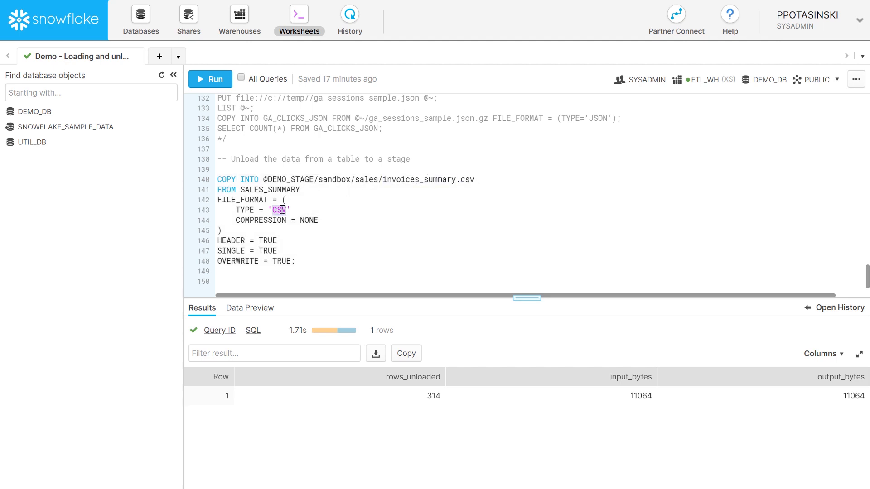
pyautogui.doubleClick(306, 221)
pyautogui.doubleClick(266, 241)
pyautogui.doubleClick(270, 251)
pyautogui.doubleClick(284, 261)
pyautogui.hotkey('ctrl', 'Tab')
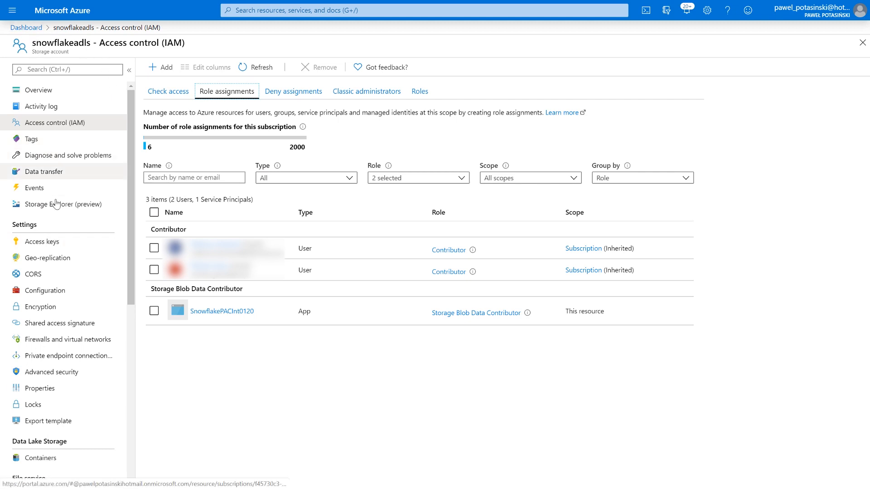
# - Browse snowflakeadls to datalake/sandbox/sales and view the contents of invoices_summary.csv
pyautogui.click(52, 90)
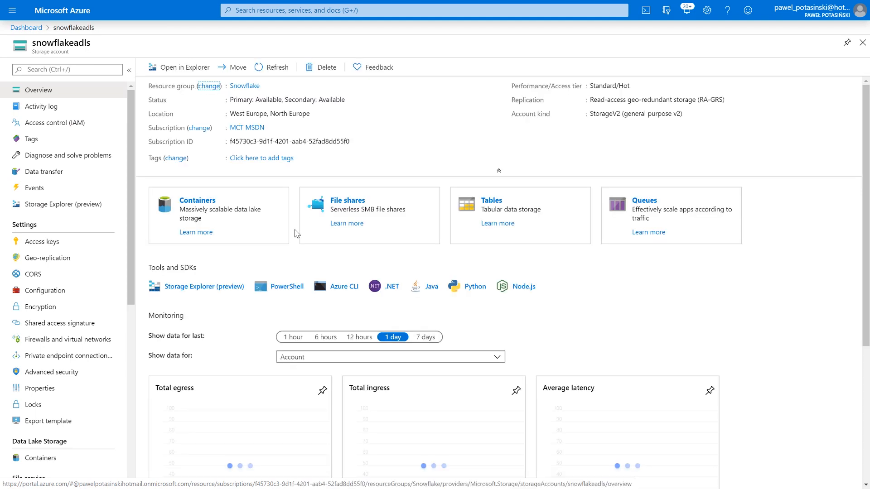
pyautogui.click(305, 240)
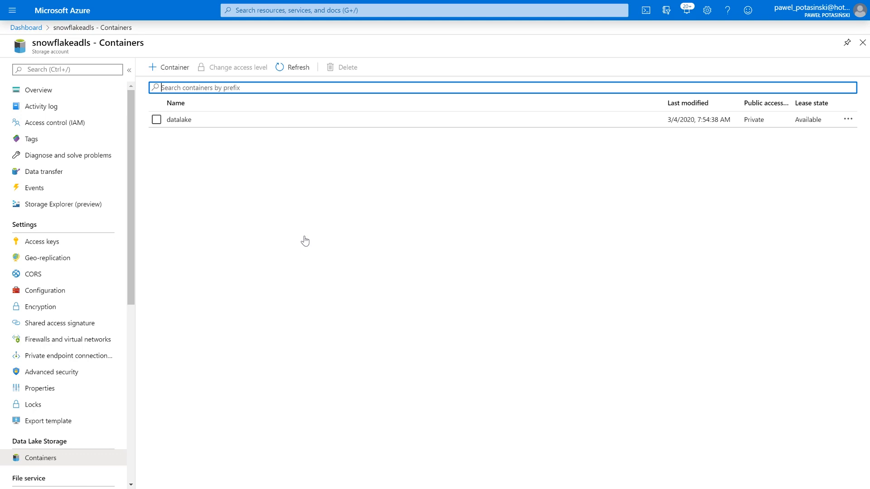
pyautogui.click(209, 130)
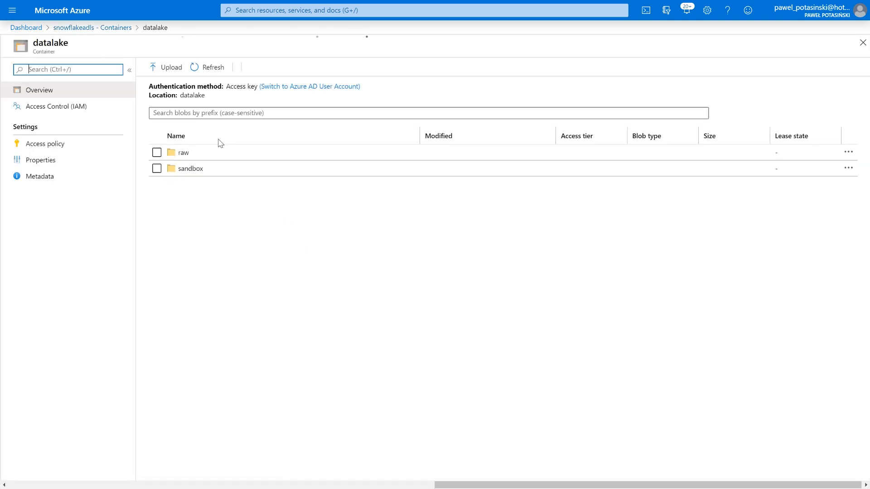
pyautogui.click(193, 170)
pyautogui.click(208, 172)
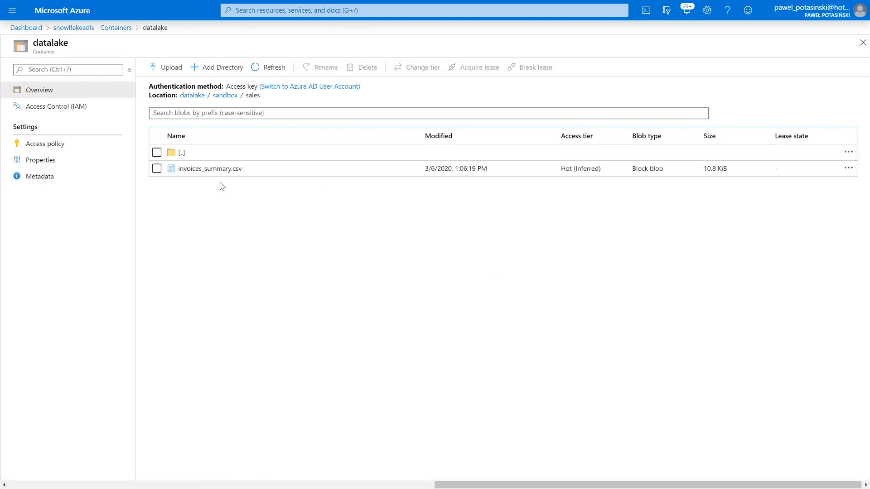
pyautogui.click(203, 177)
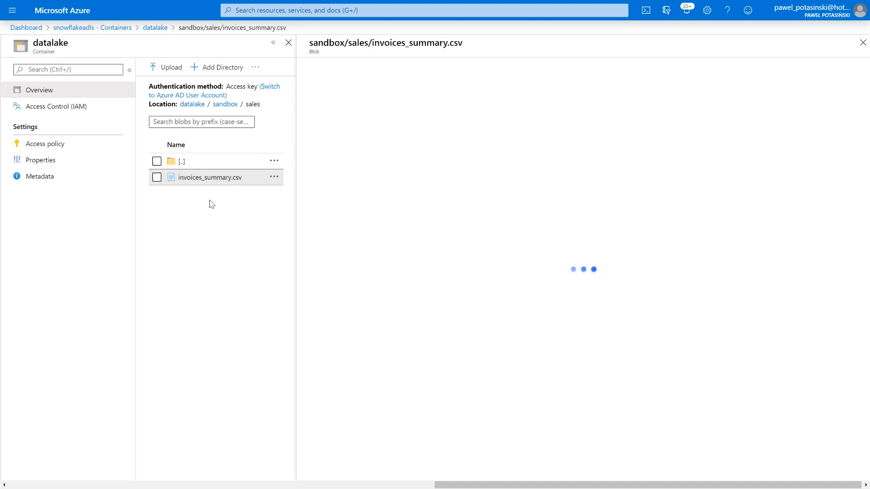
pyautogui.click(360, 89)
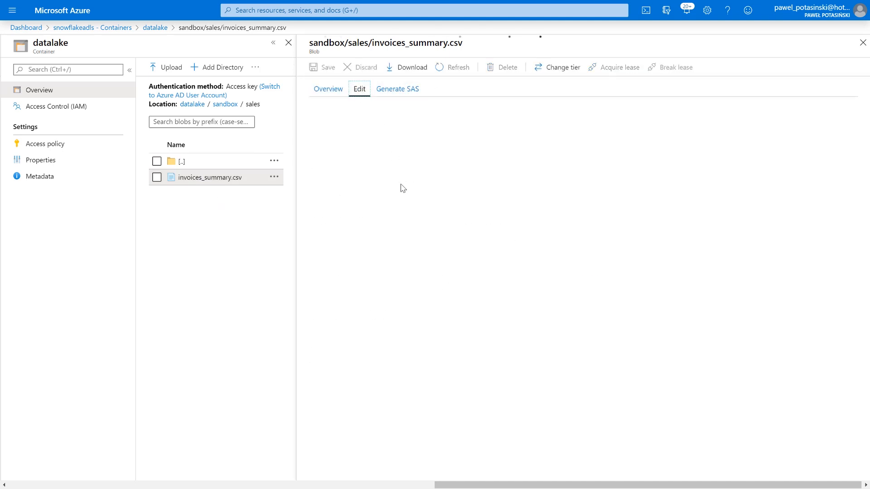